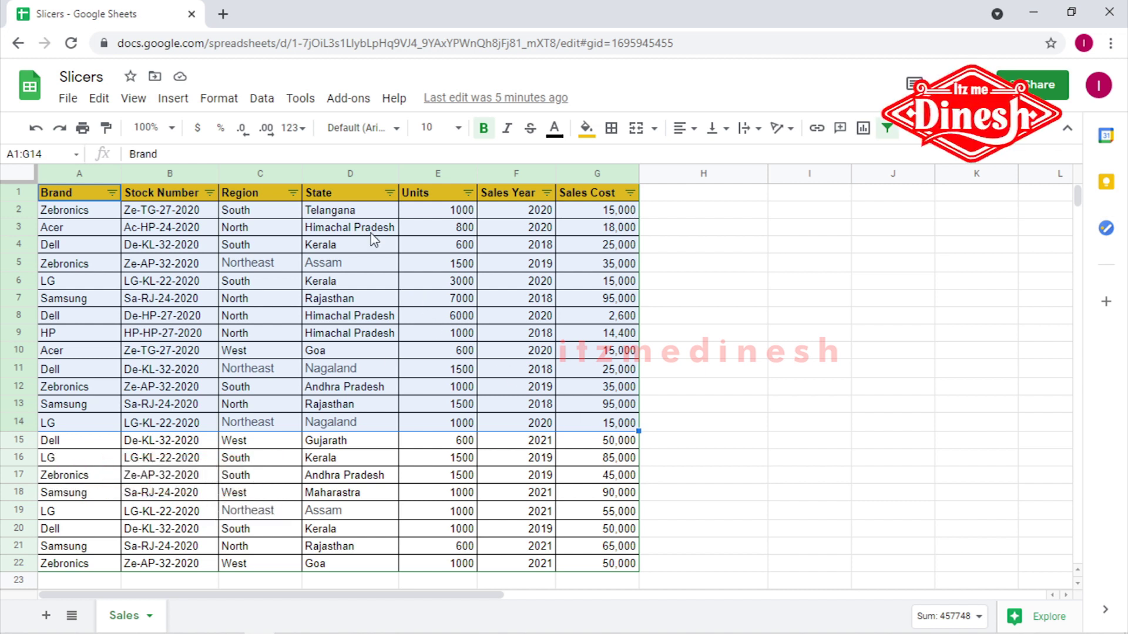
Examine the filter options of the State column and look over the sales records down to row 22.
left_click(359, 216)
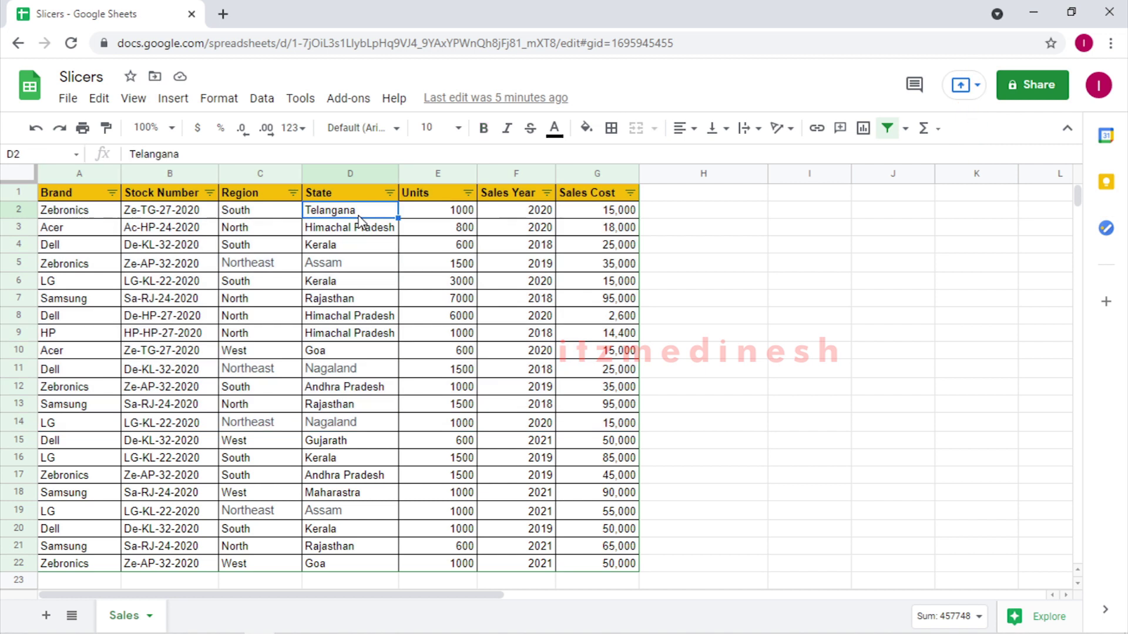
left_click(390, 195)
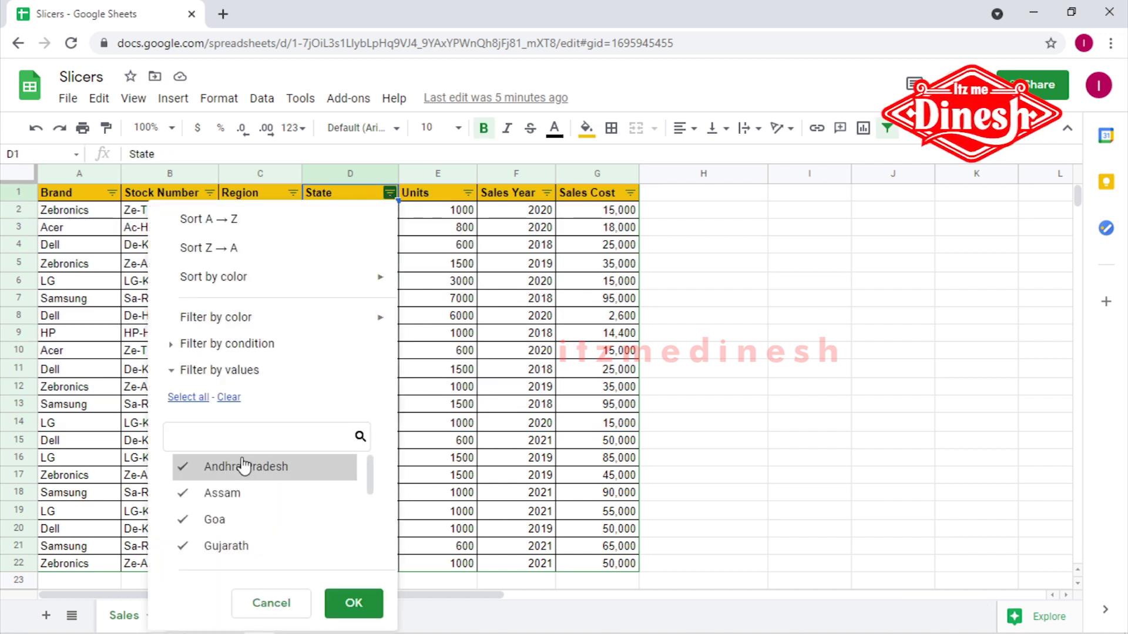
left_click(274, 601)
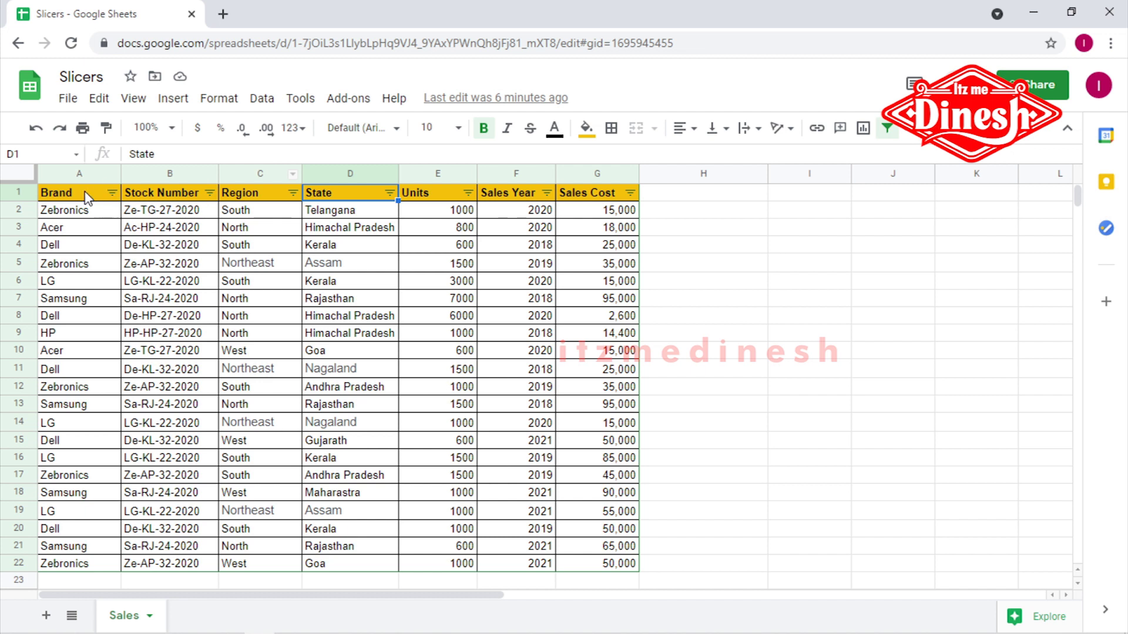
left_click_drag(82, 197, 614, 521)
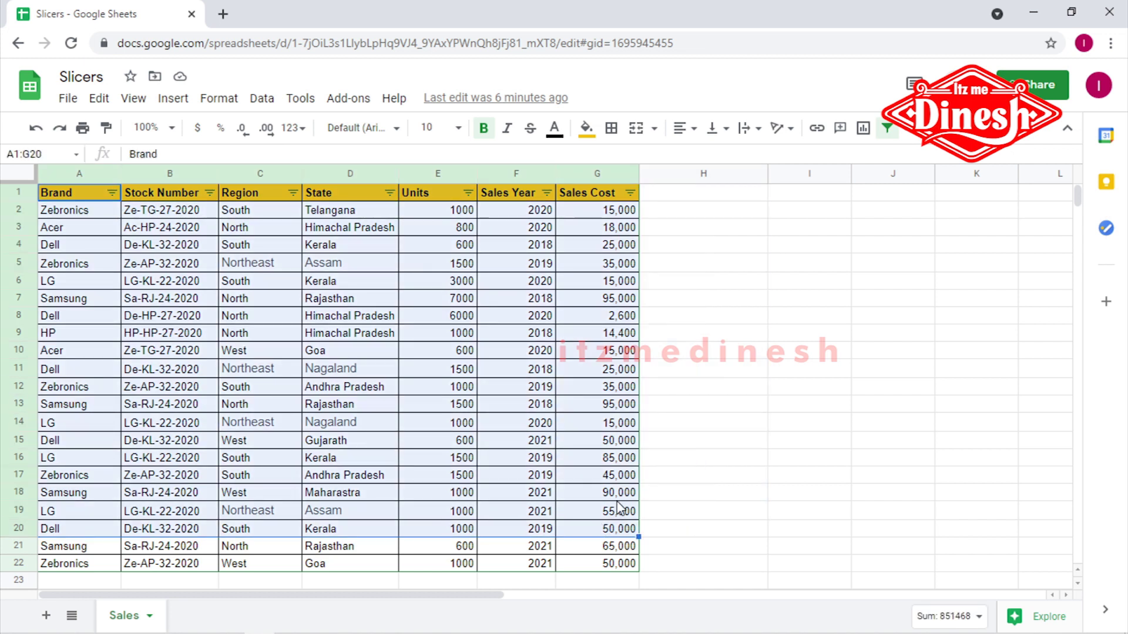
left_click(113, 238)
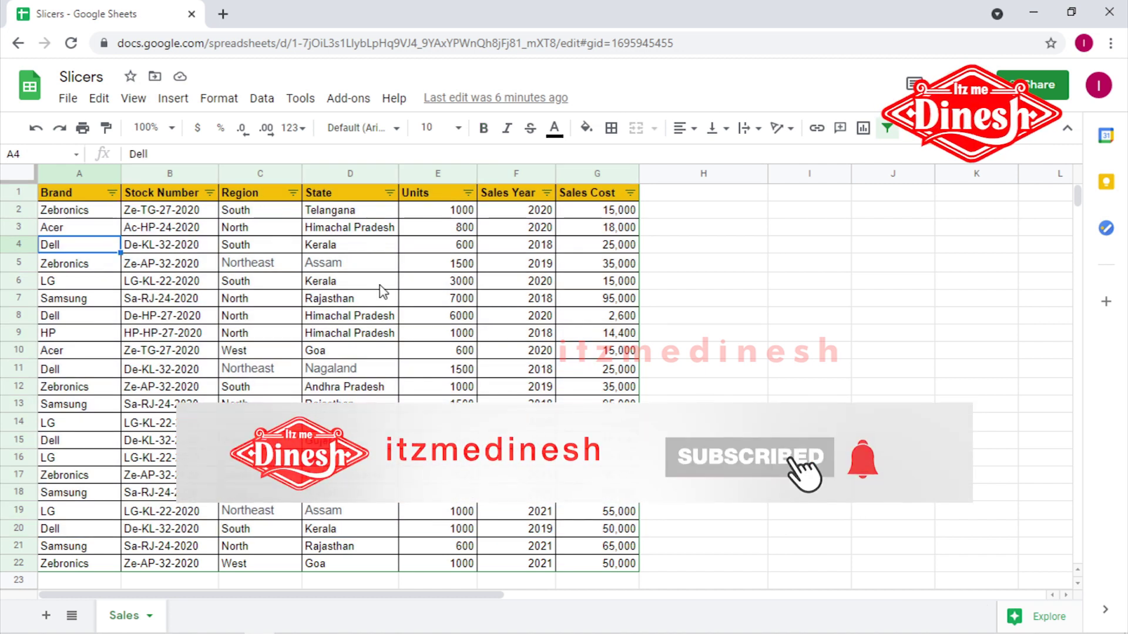
scroll(329, 355, "down", 3)
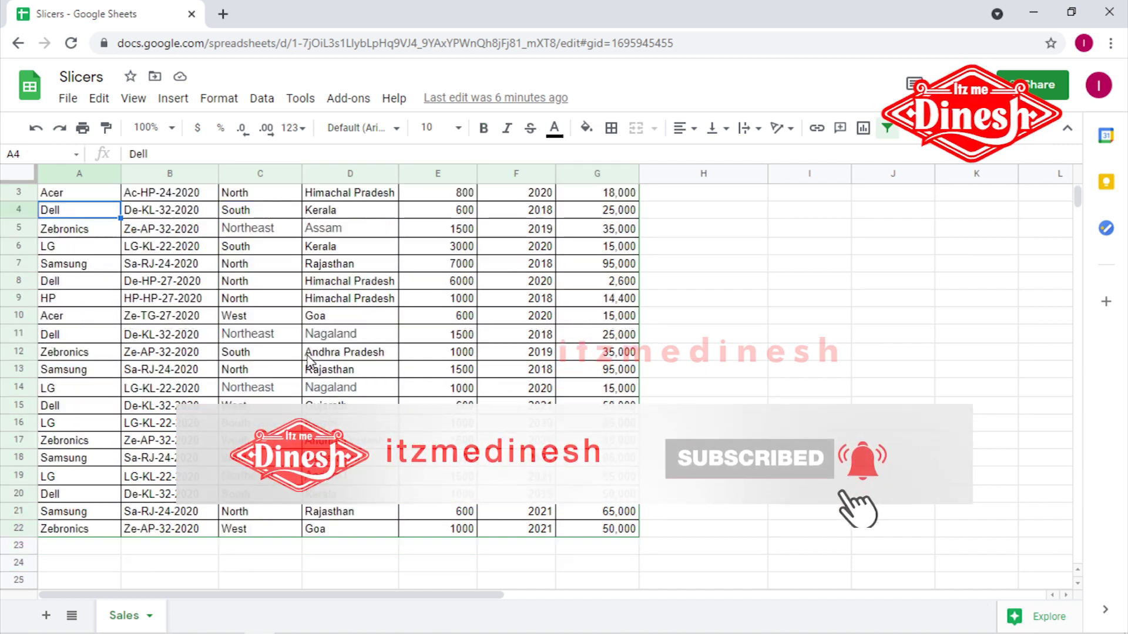
scroll(309, 359, "up", 3)
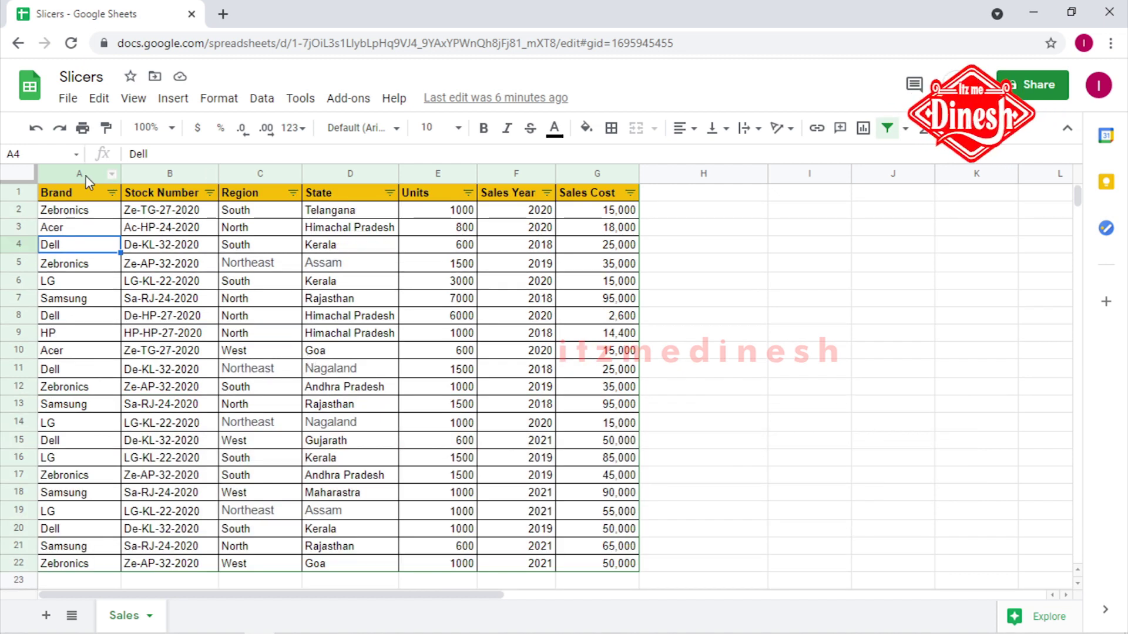
Create a pivot table on a new sheet from columns A to G of the Sales sheet.
left_click_drag(81, 176, 605, 194)
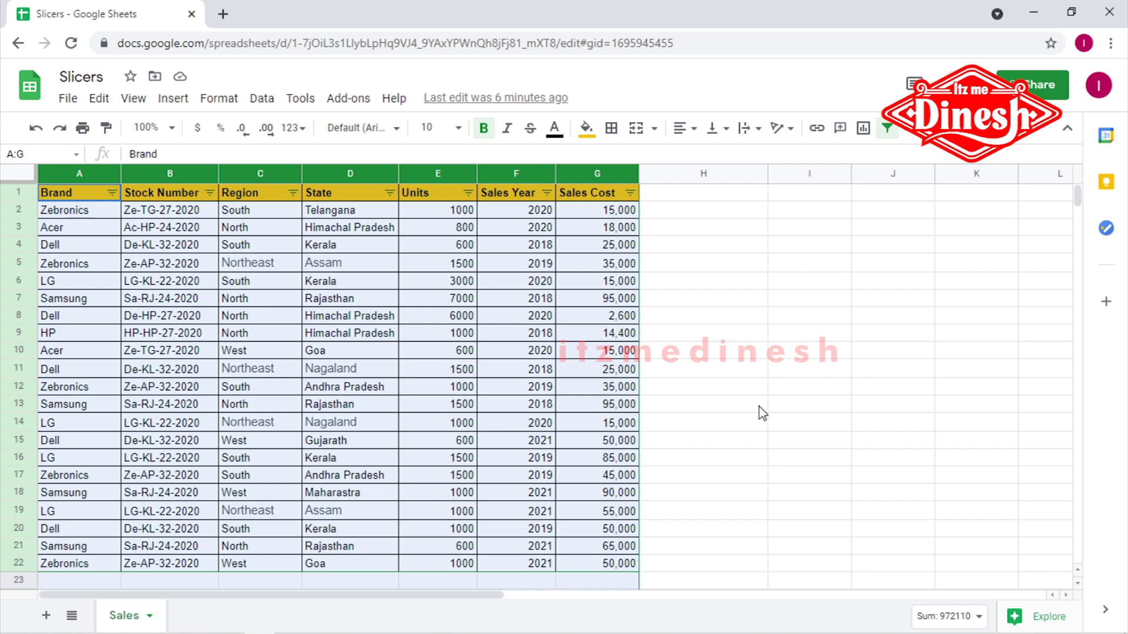
scroll(762, 413, "down", 4)
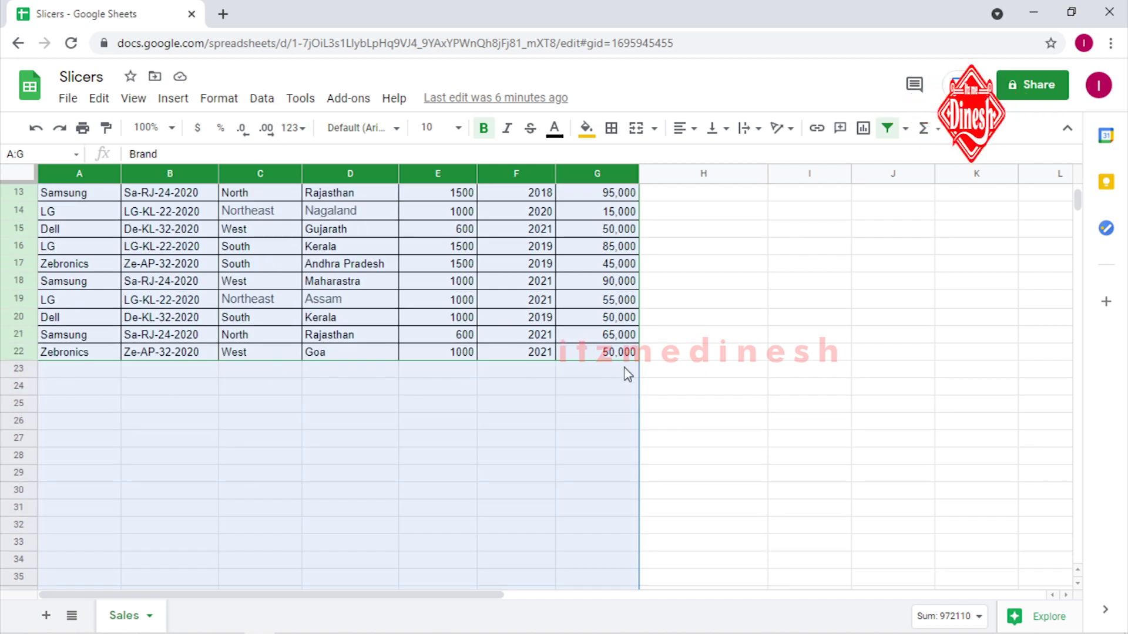
scroll(671, 313, "up", 4)
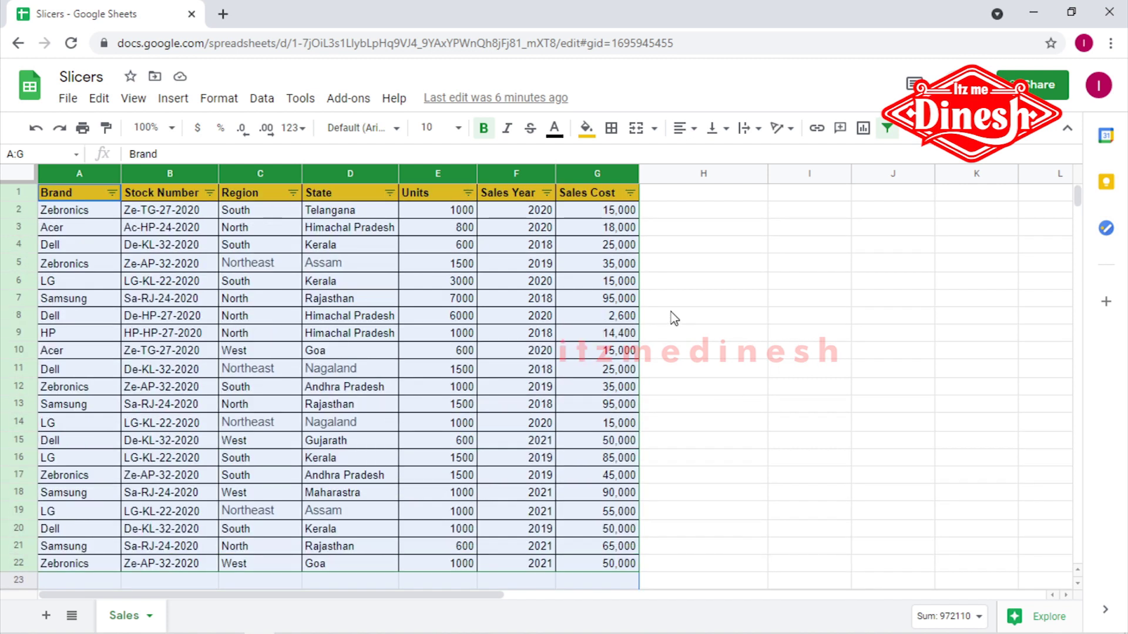
left_click(262, 98)
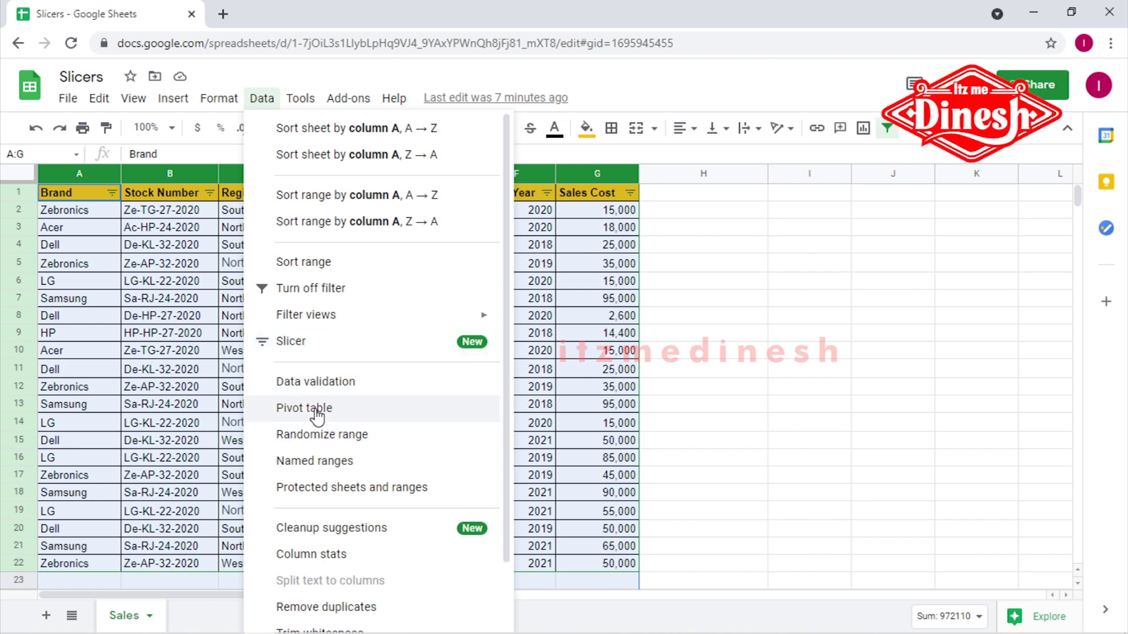
left_click(283, 413)
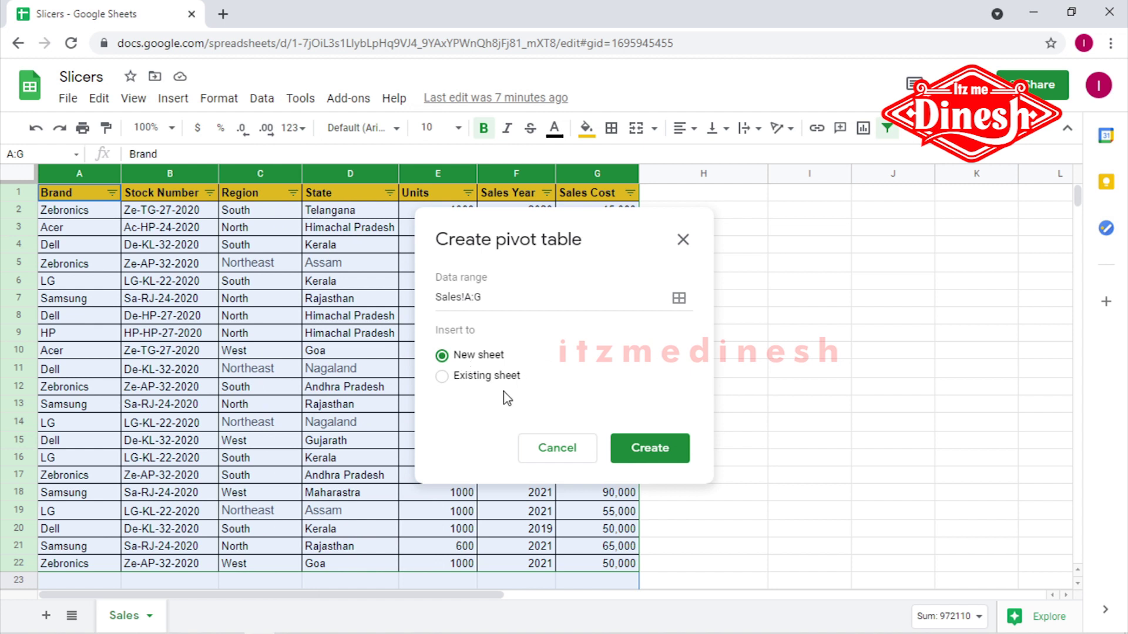
left_click(659, 456)
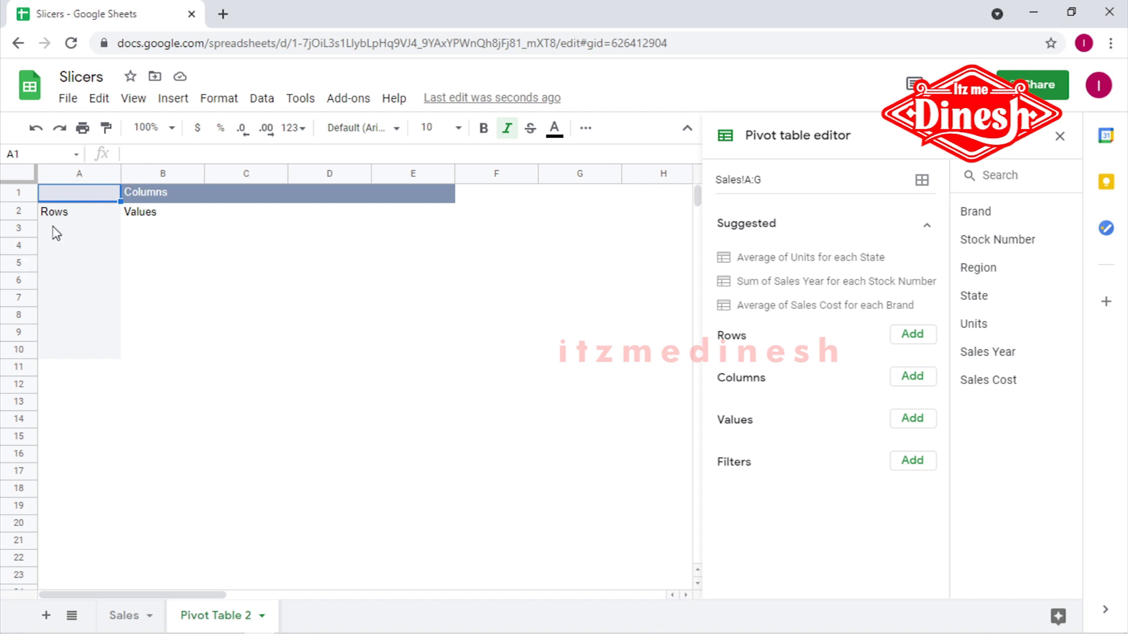
left_click_drag(65, 214, 87, 391)
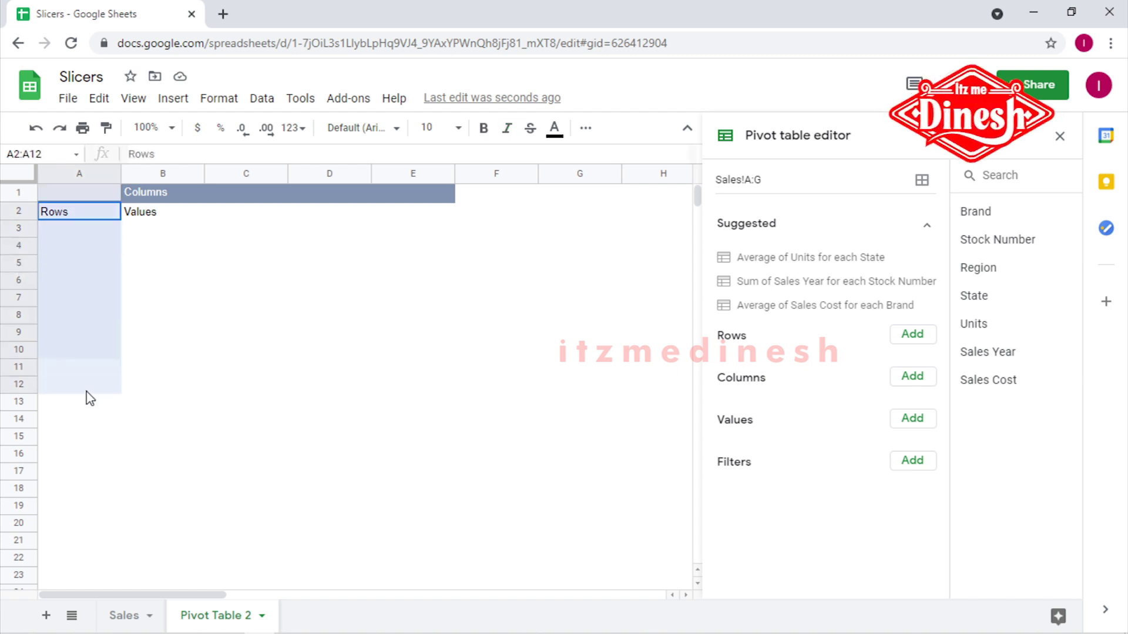
left_click_drag(147, 228, 509, 224)
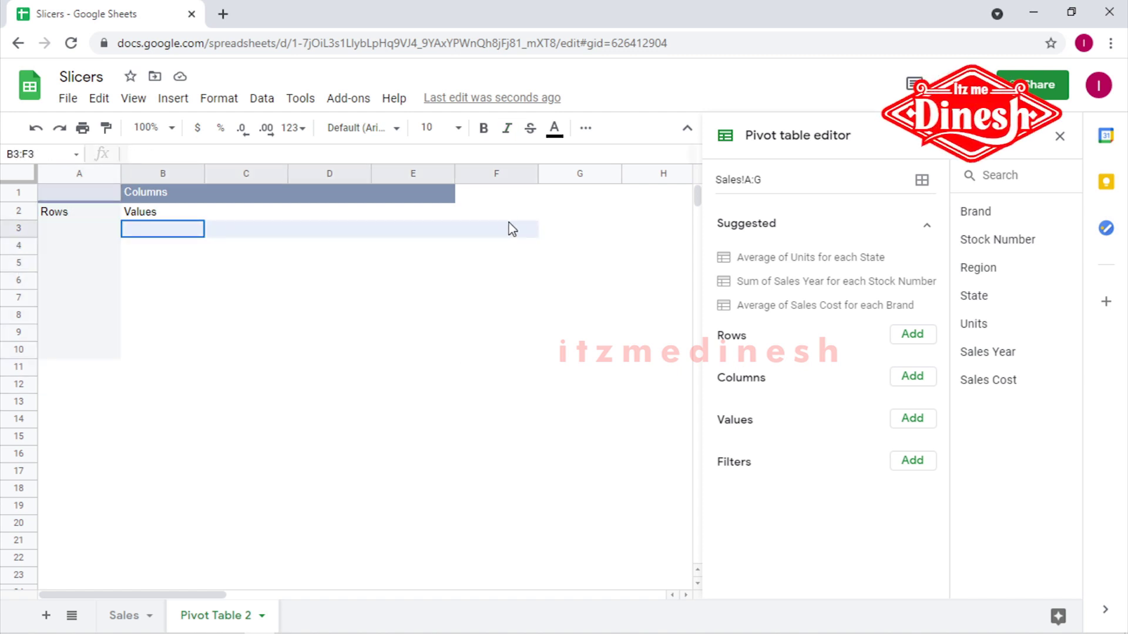
left_click(173, 207)
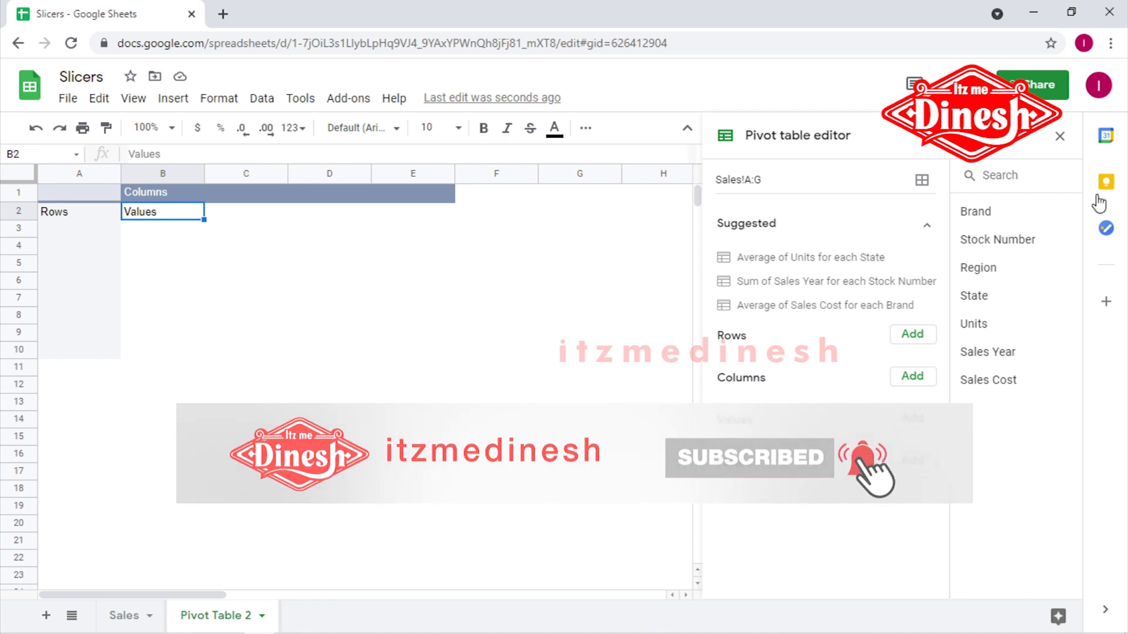
Add Brand as the pivot table's rows and Sales Cost as its values, keeping the Default display.
left_click_drag(990, 219, 752, 352)
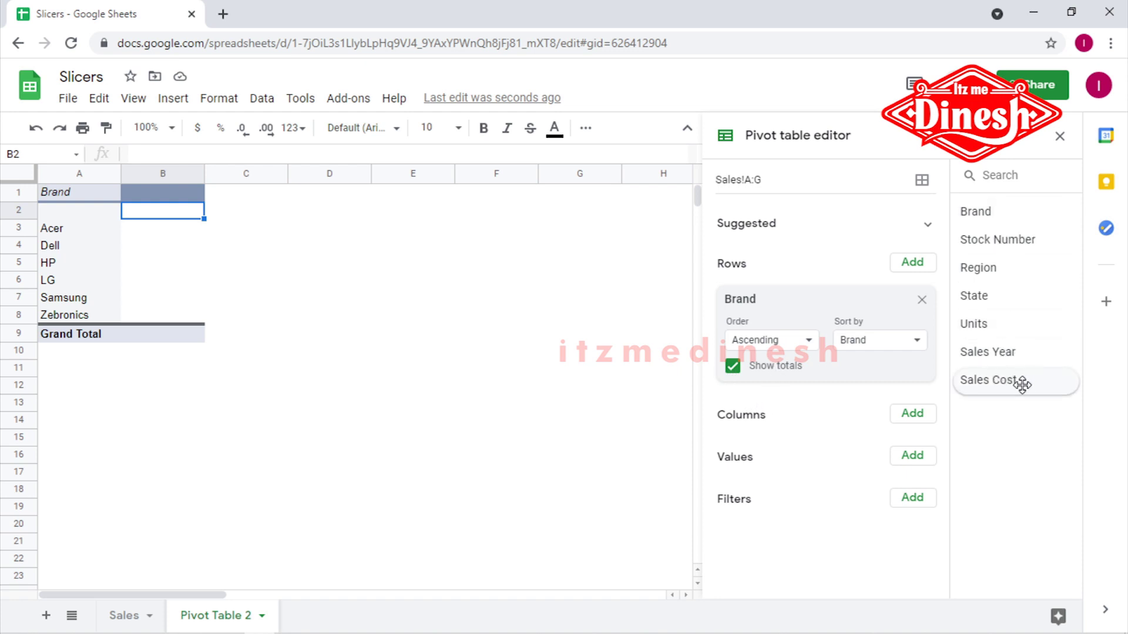
left_click_drag(1018, 389, 760, 506)
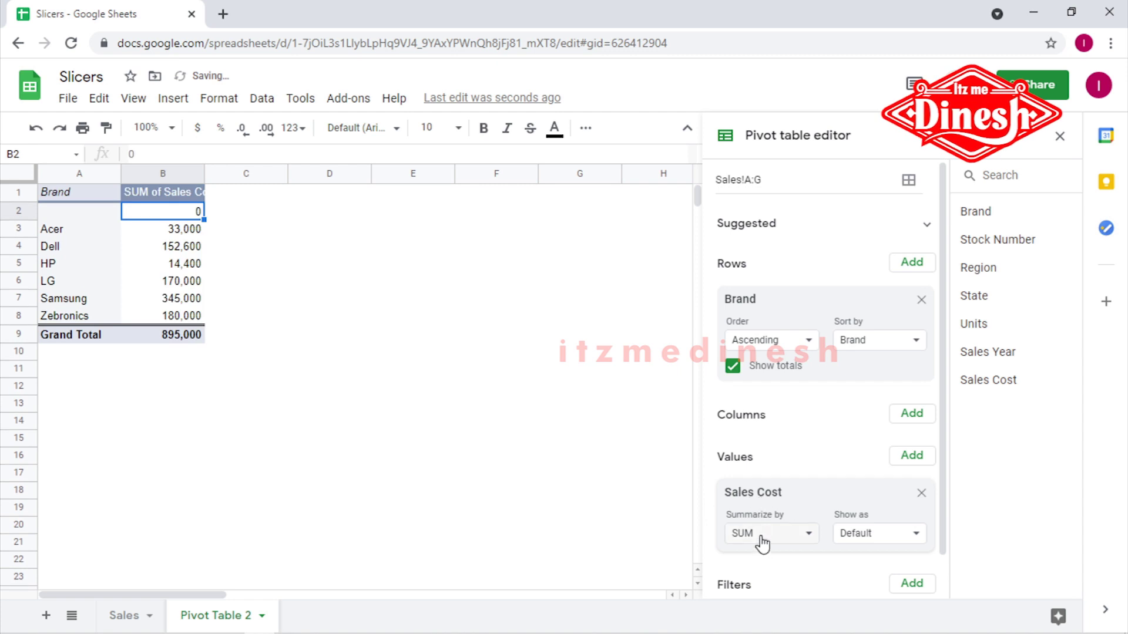
left_click(869, 534)
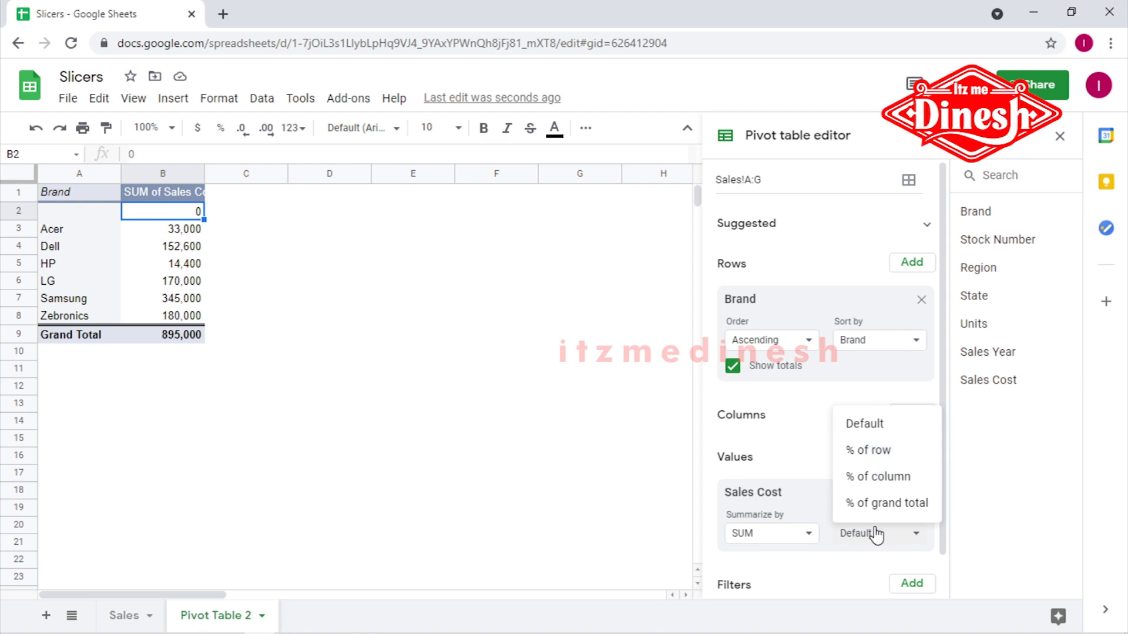
left_click(874, 536)
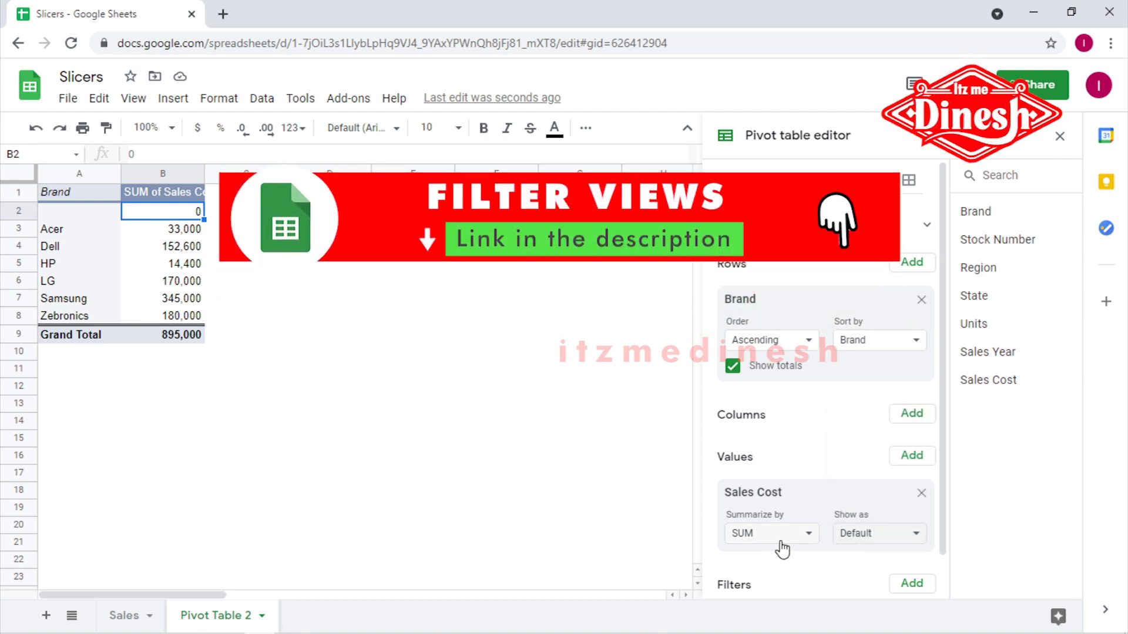
left_click(314, 404)
left_click(76, 266)
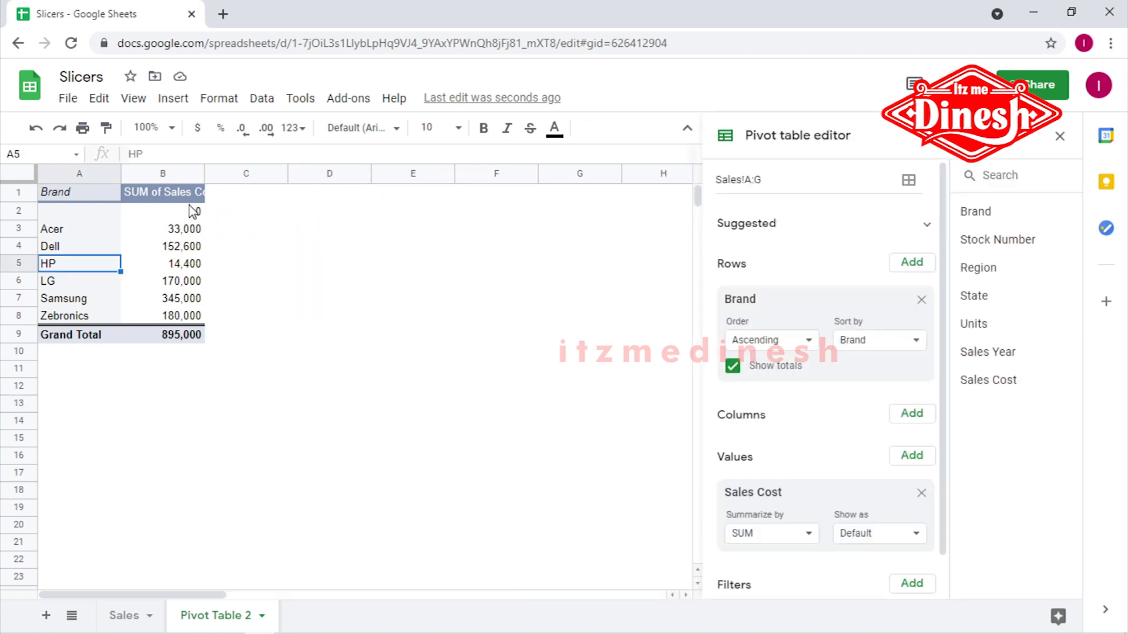
left_click(107, 214)
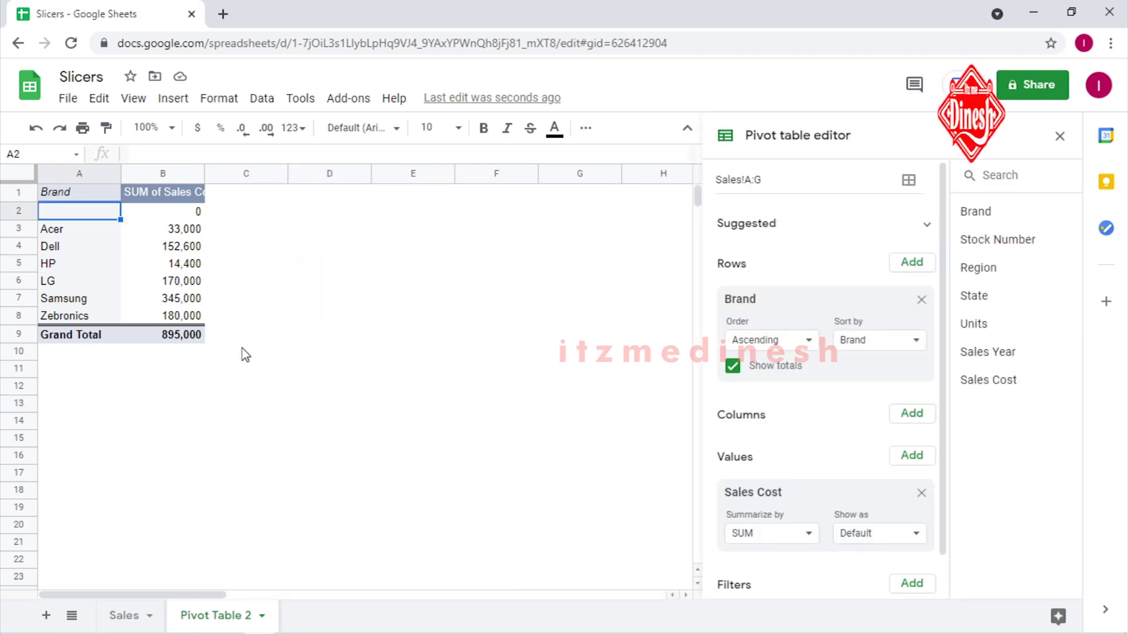
Add a Brand filter to the pivot table with the condition "Is not empty" to exclude the blank row.
scroll(821, 500, "down", 1)
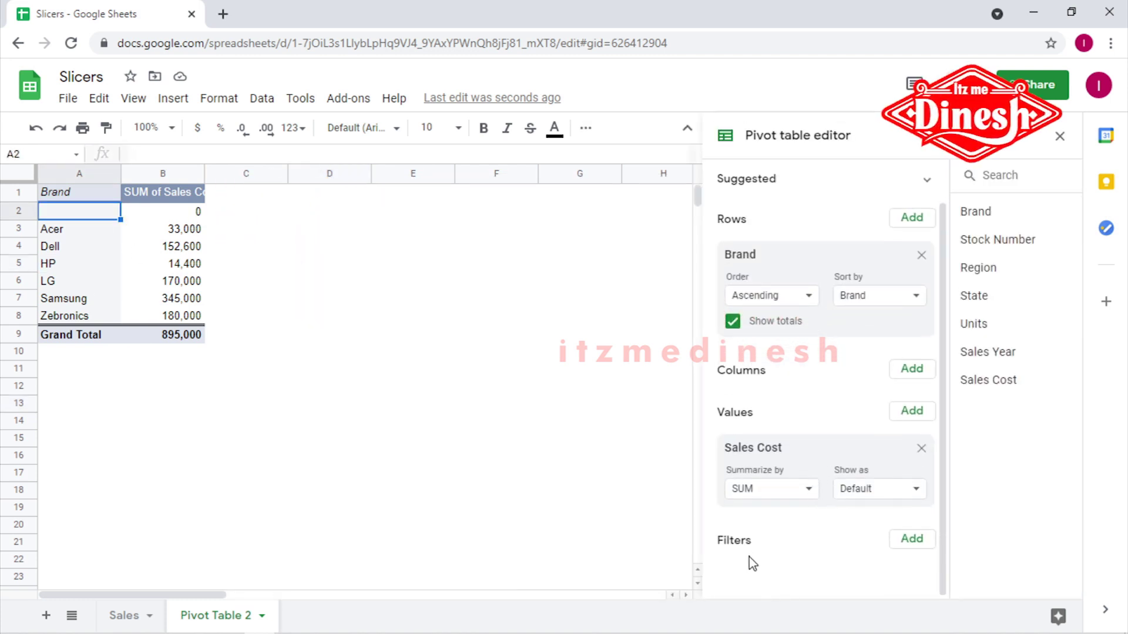
left_click(909, 540)
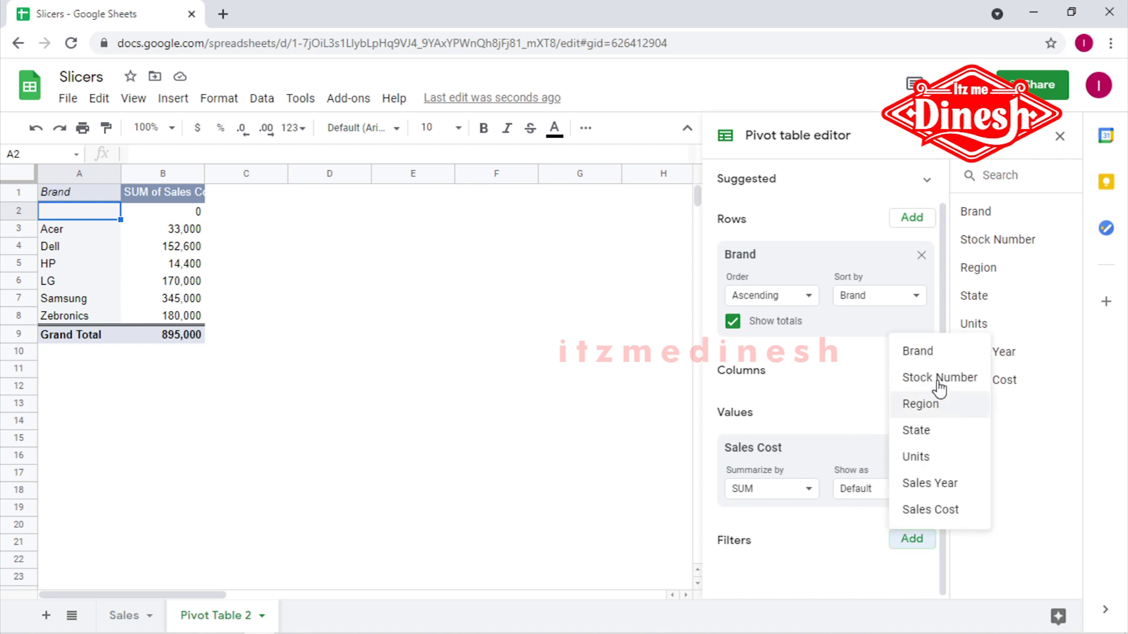
left_click(935, 352)
left_click(787, 582)
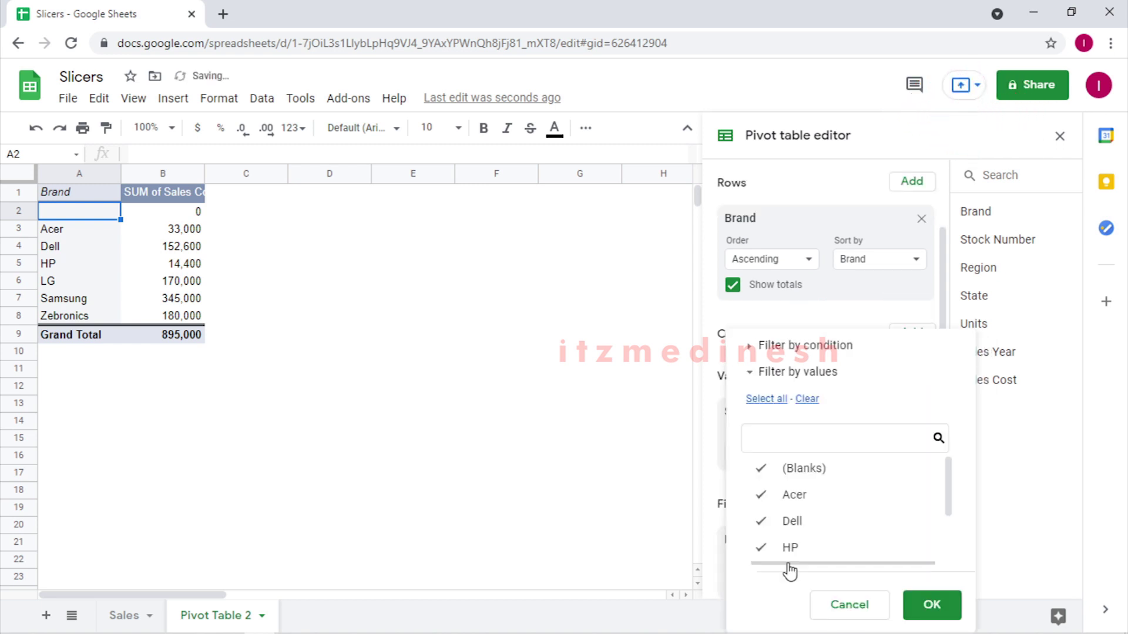
left_click(774, 351)
left_click(782, 340)
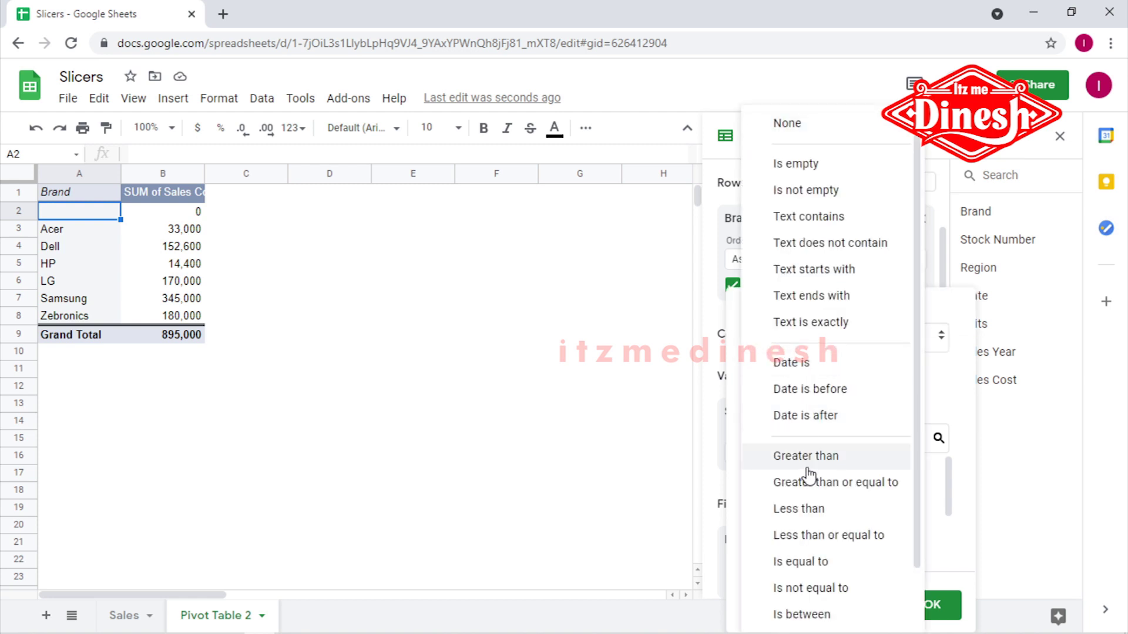
left_click(939, 397)
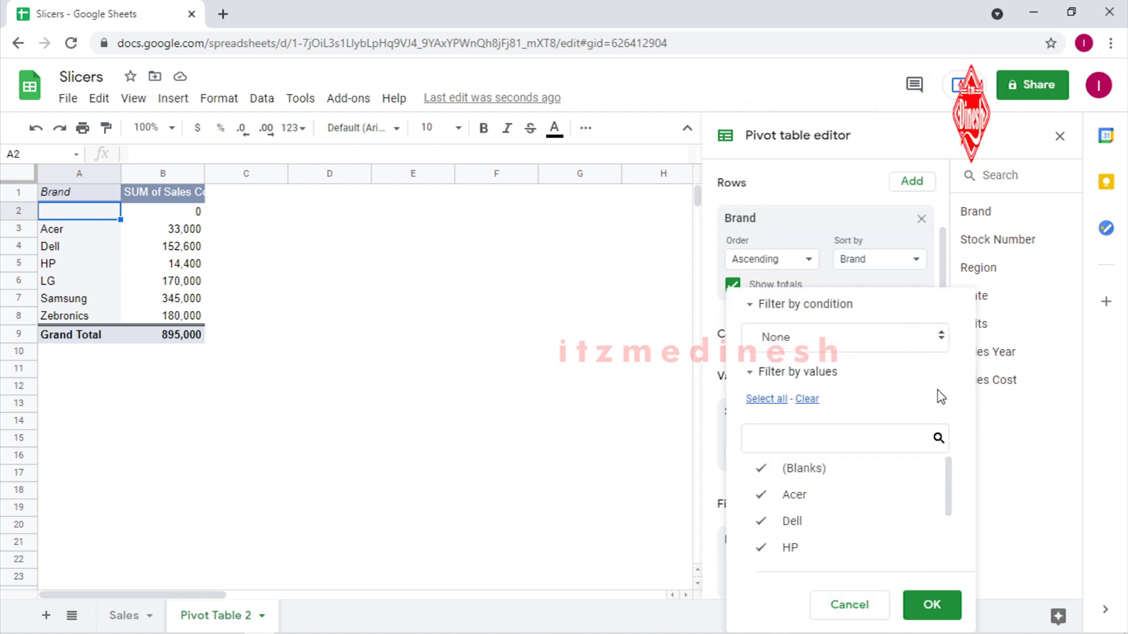
left_click(779, 340)
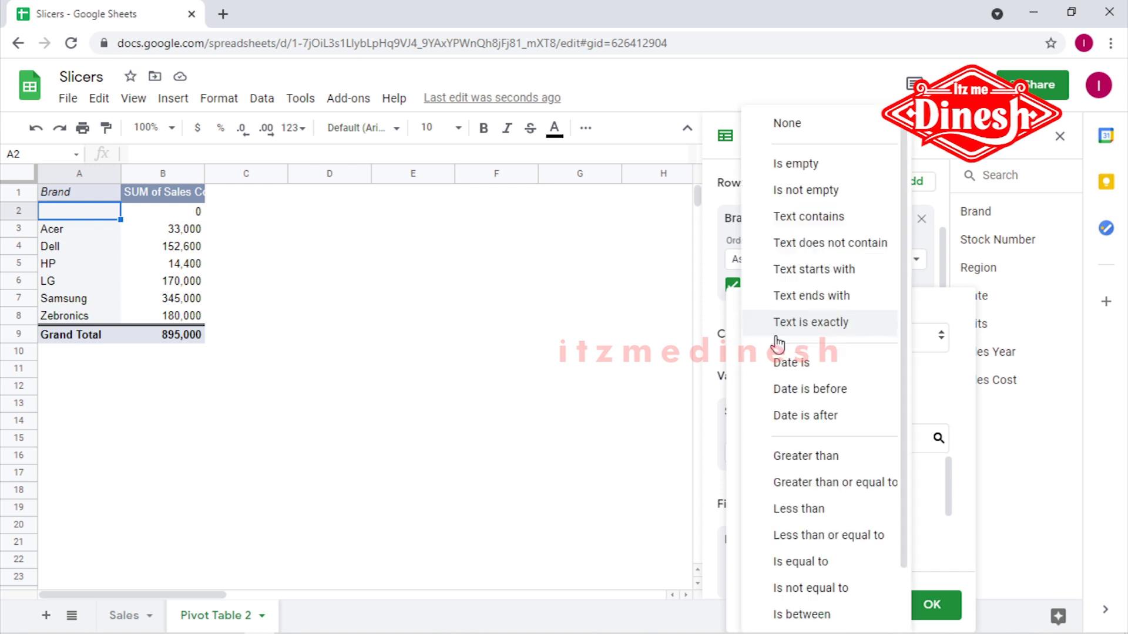
left_click(796, 192)
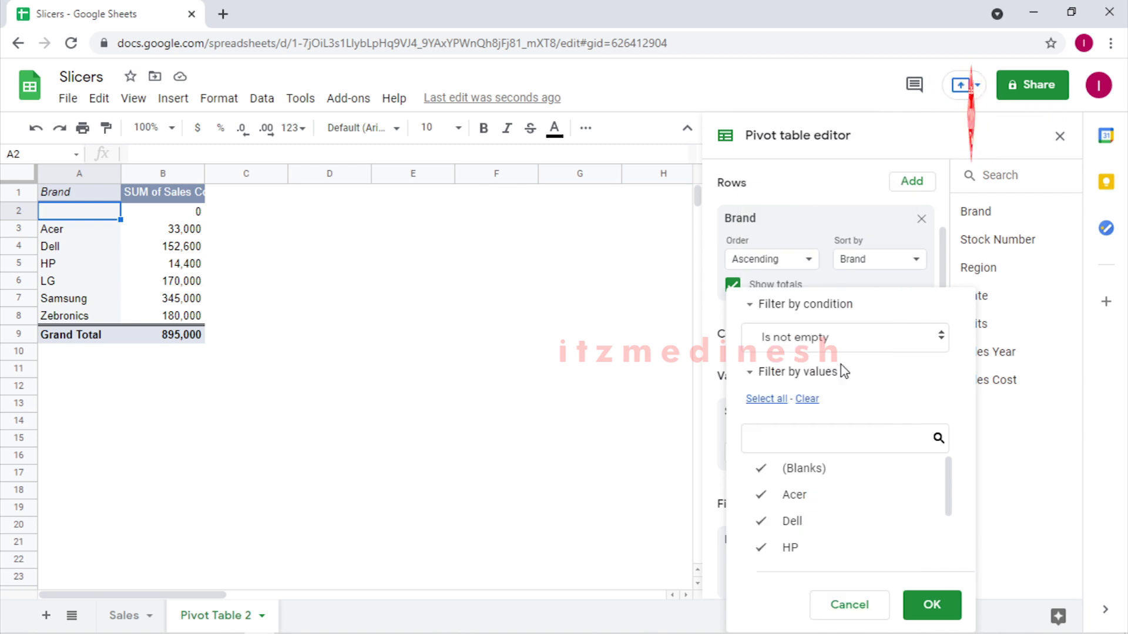
left_click(932, 605)
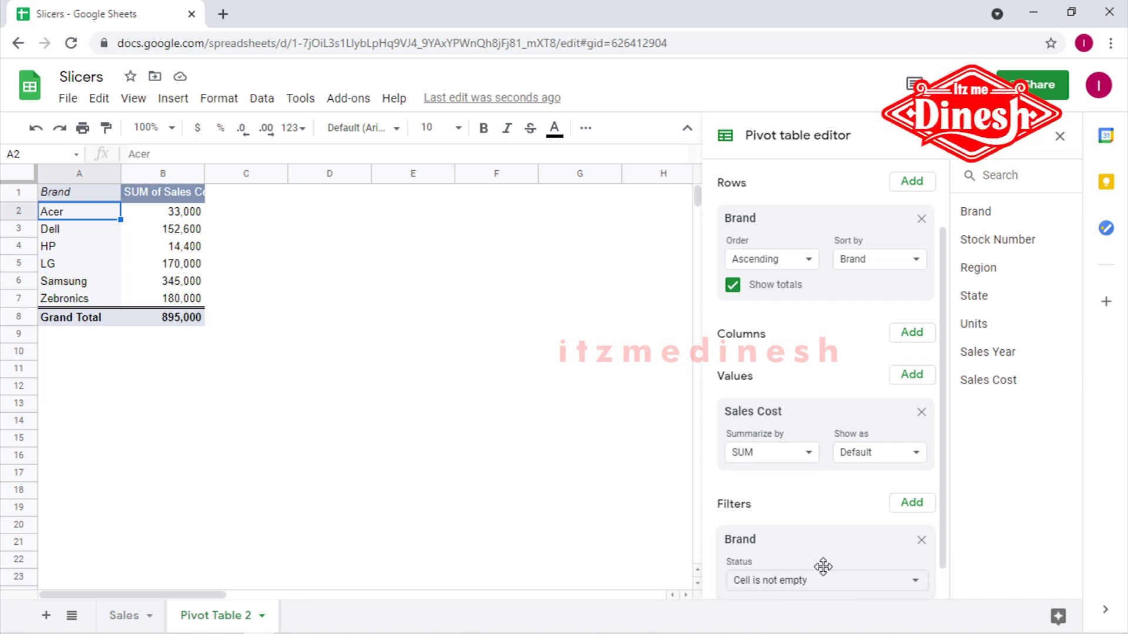
scroll(823, 567, "down", 1)
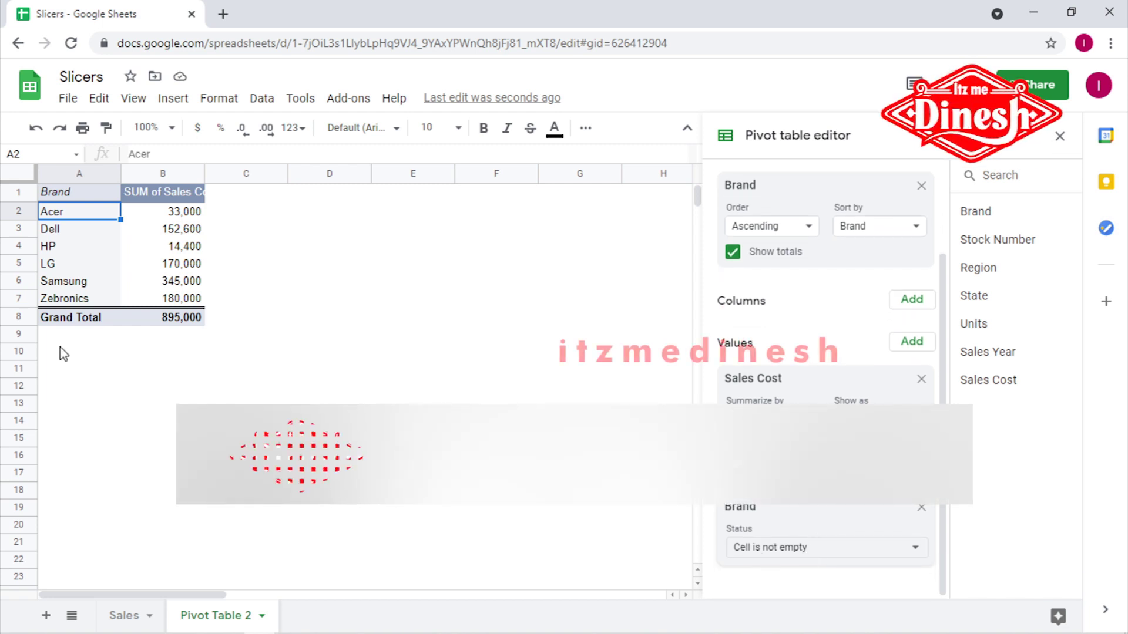
Rename the pivot table's value header in B1 to Sales Cost and narrow column B to fit it.
left_click(251, 301)
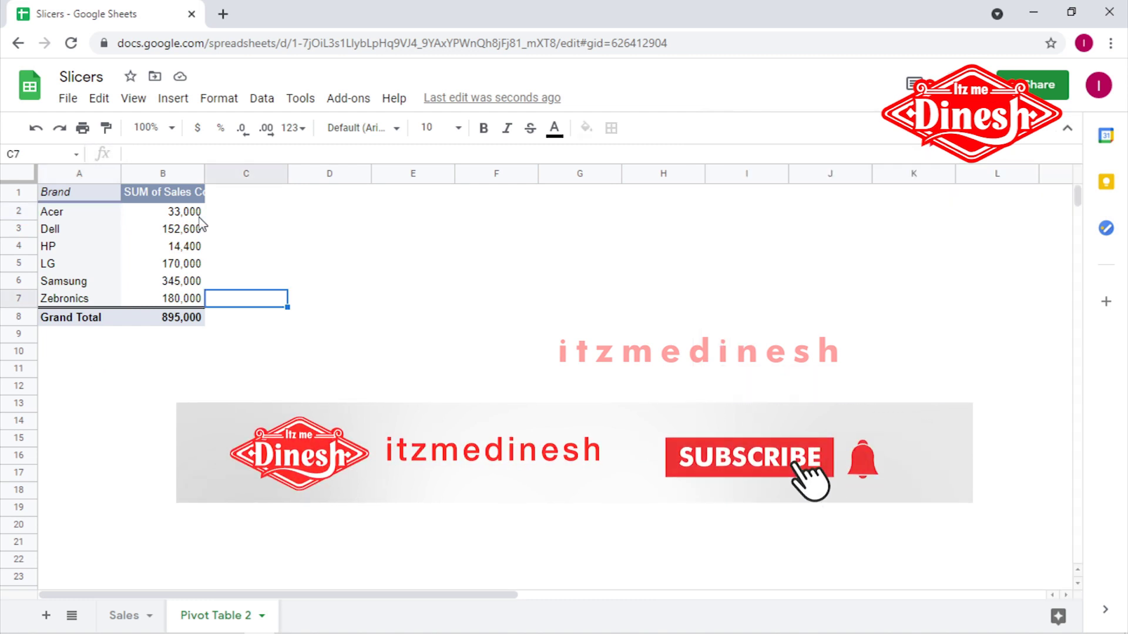
double_click(204, 179)
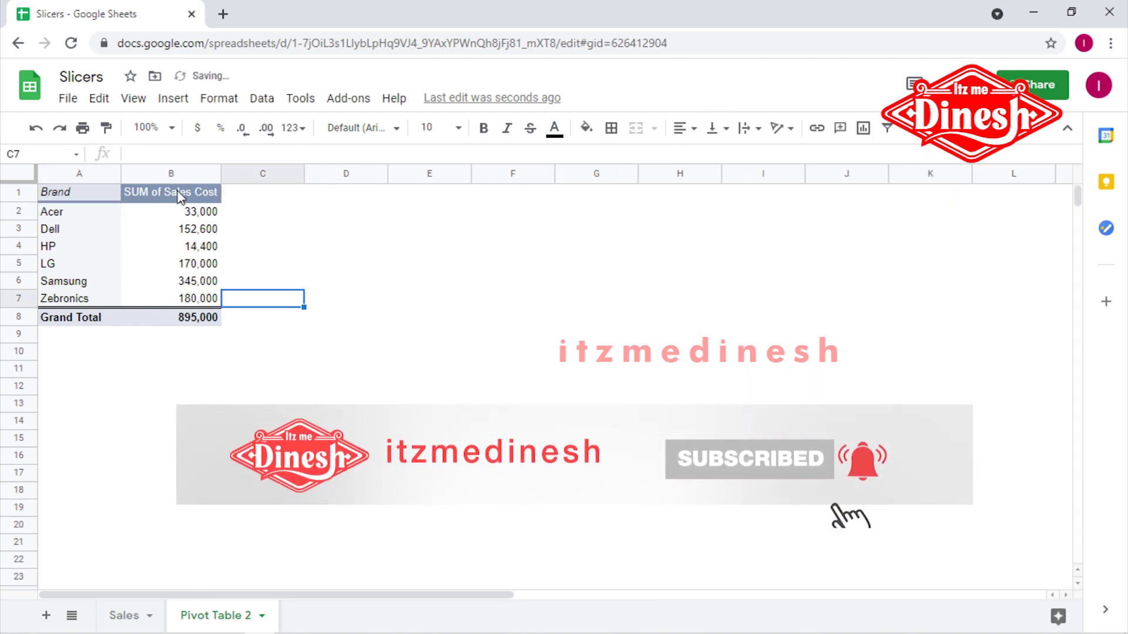
left_click(179, 197)
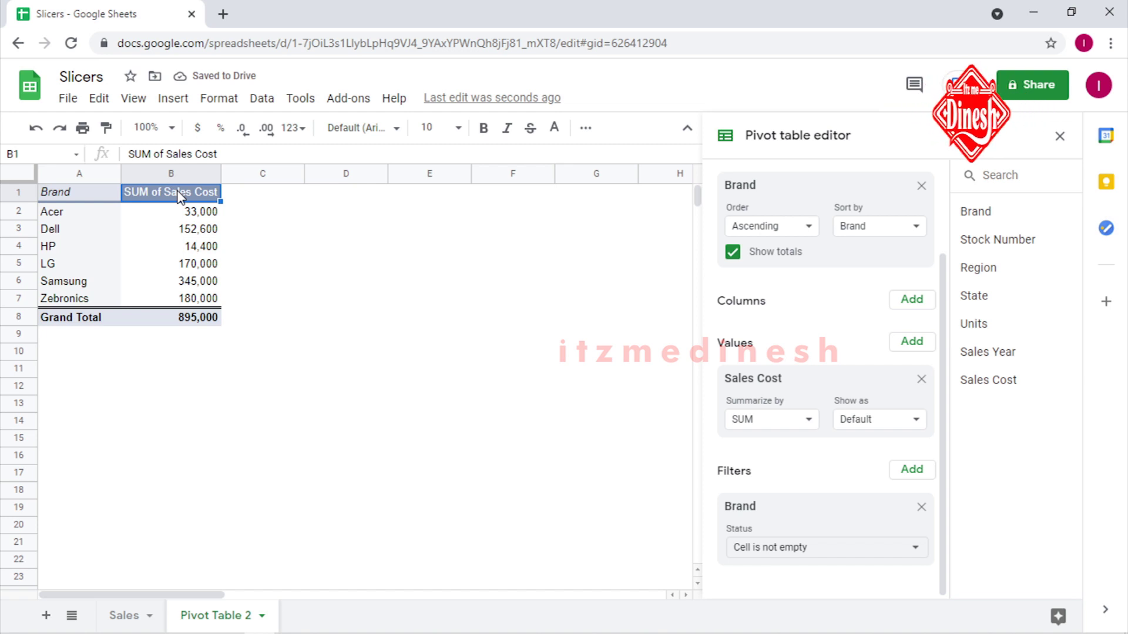
type("Sales")
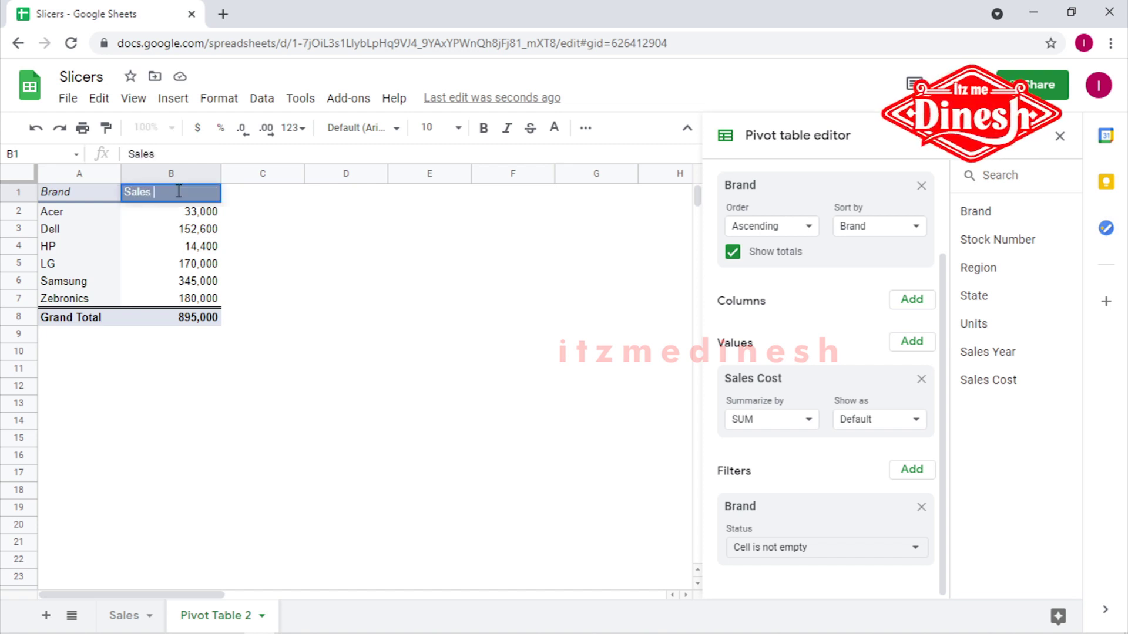
type(" Cost")
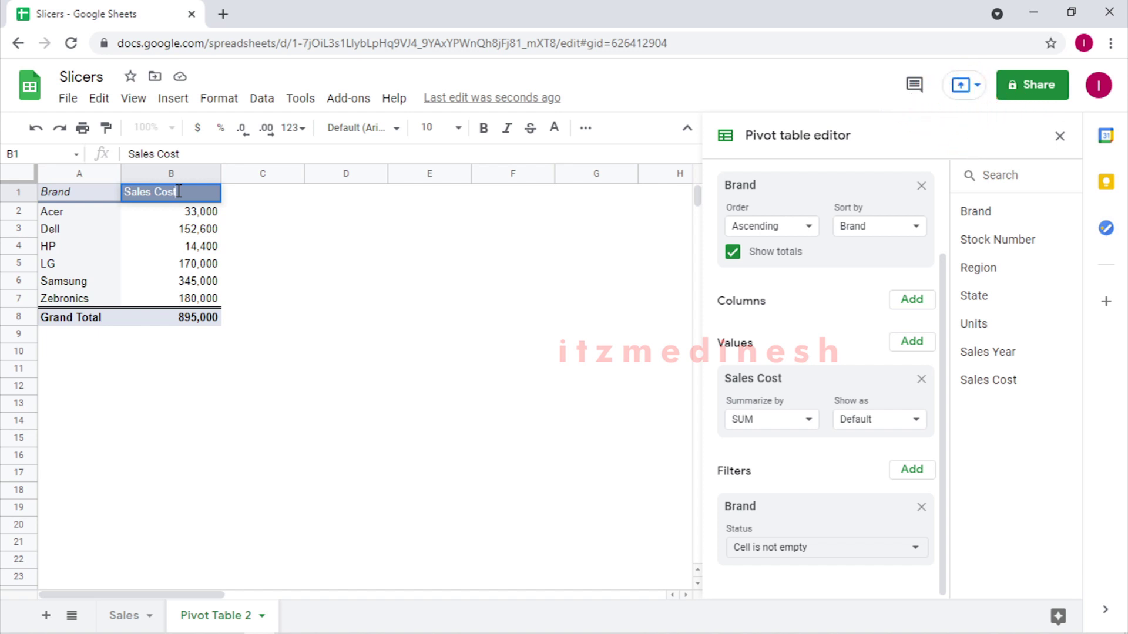
key("Return")
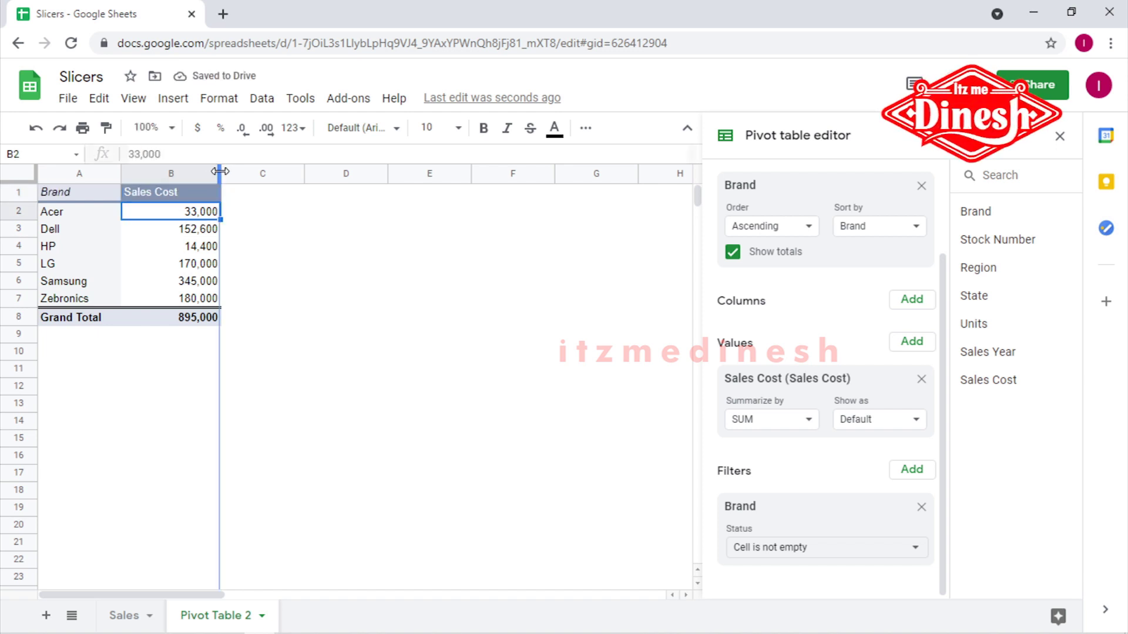
left_click_drag(220, 171, 181, 171)
left_click(237, 389)
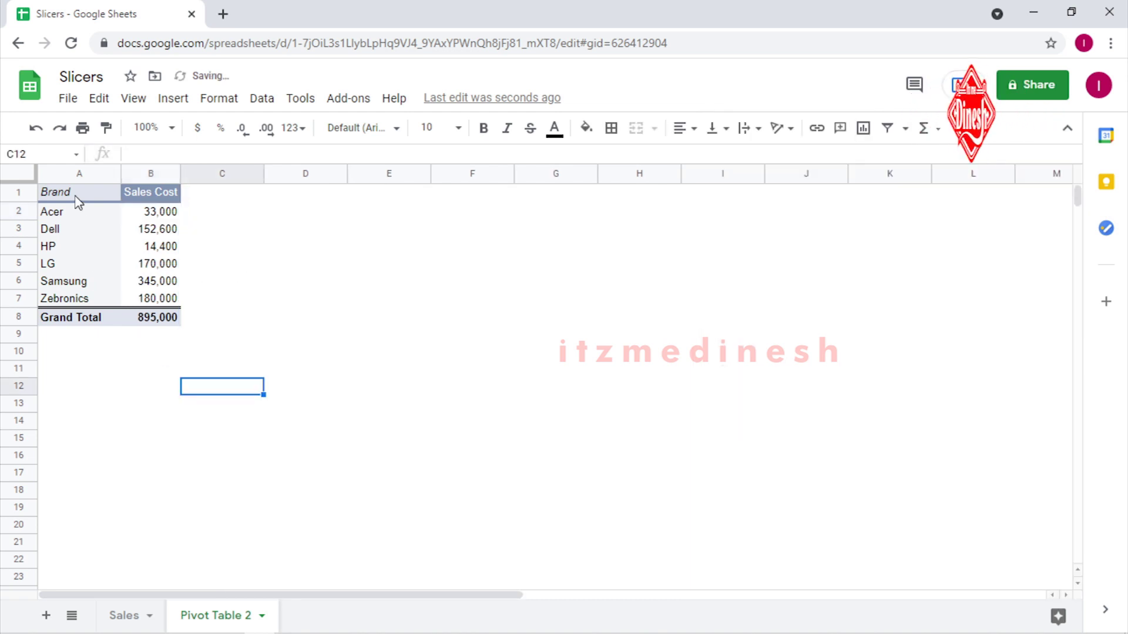
Examine the pivot table in A1:B8 alongside its source records on the Sales sheet.
left_click(100, 262)
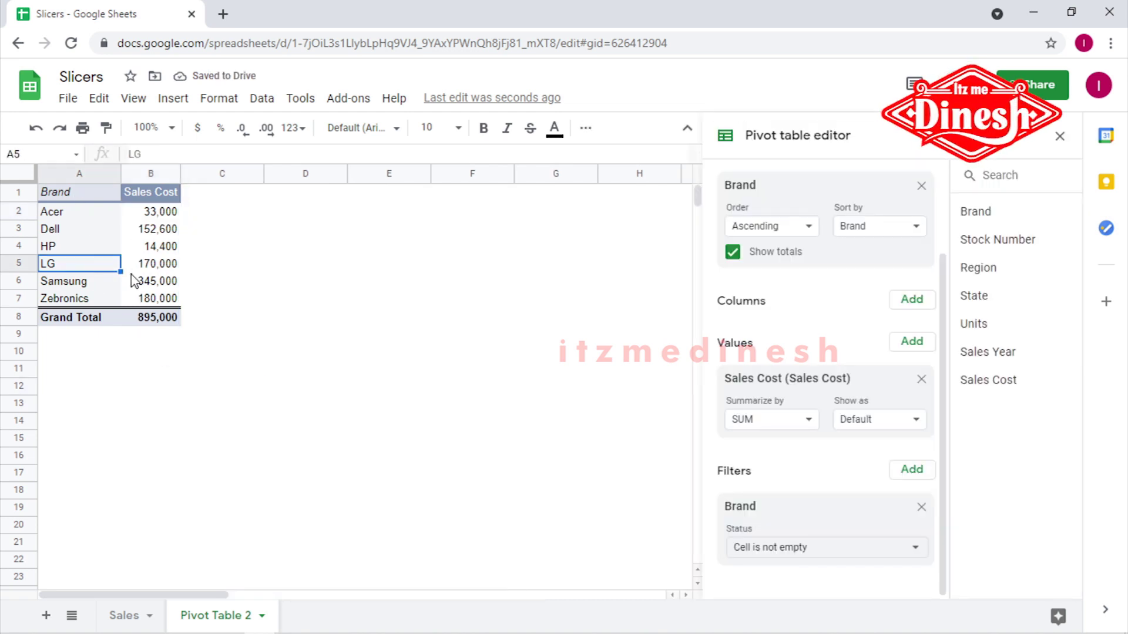
left_click_drag(72, 197, 153, 317)
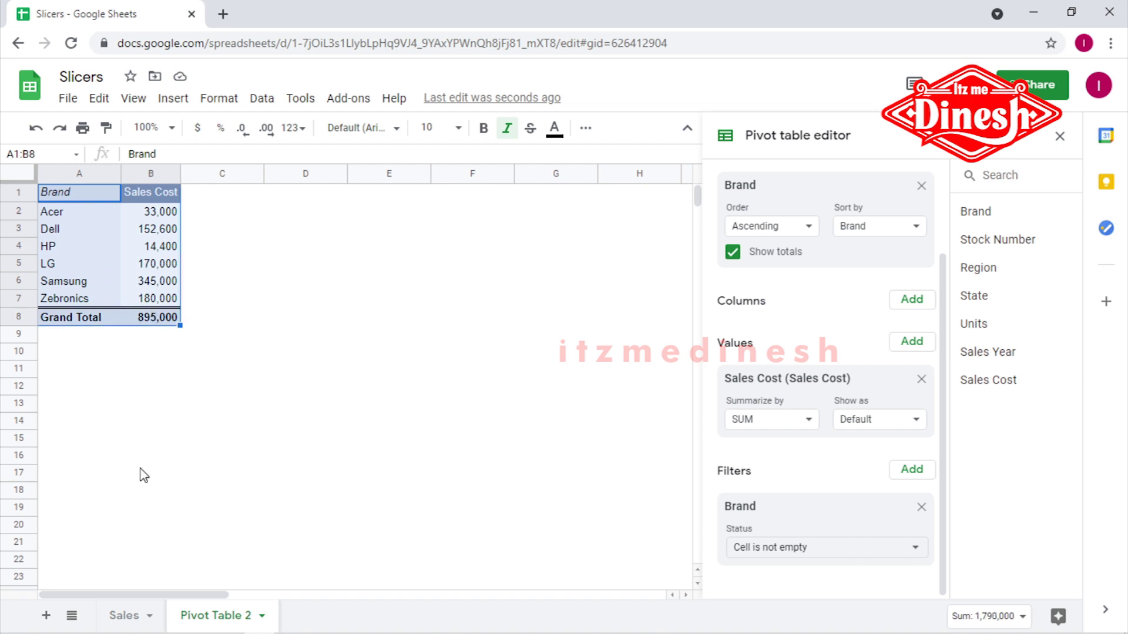
left_click(147, 507)
left_click(124, 615)
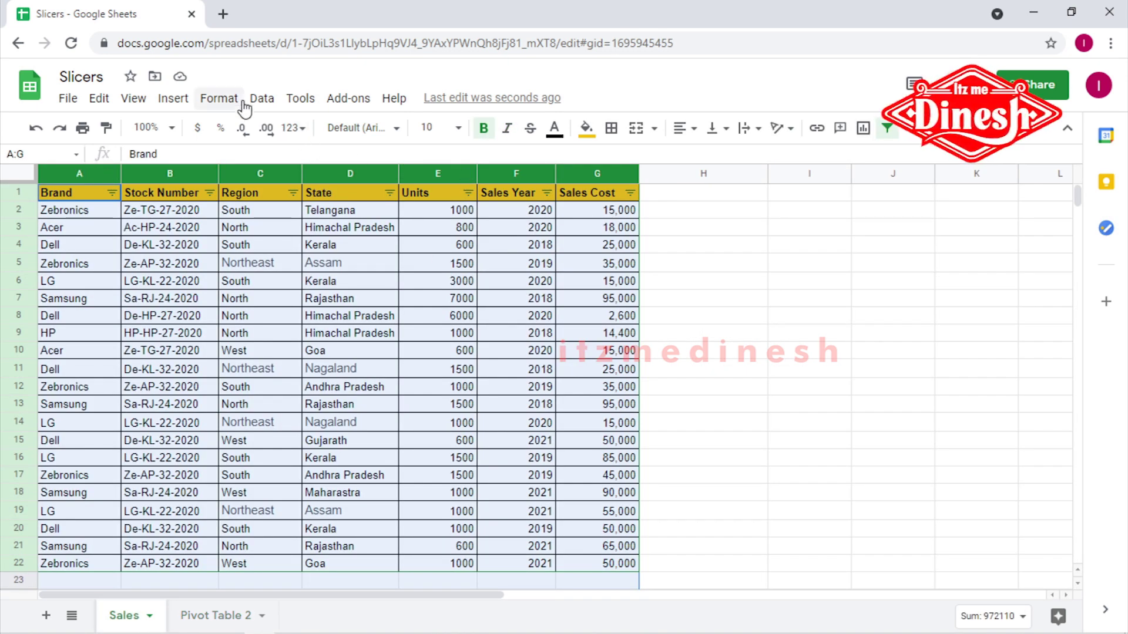
left_click(216, 615)
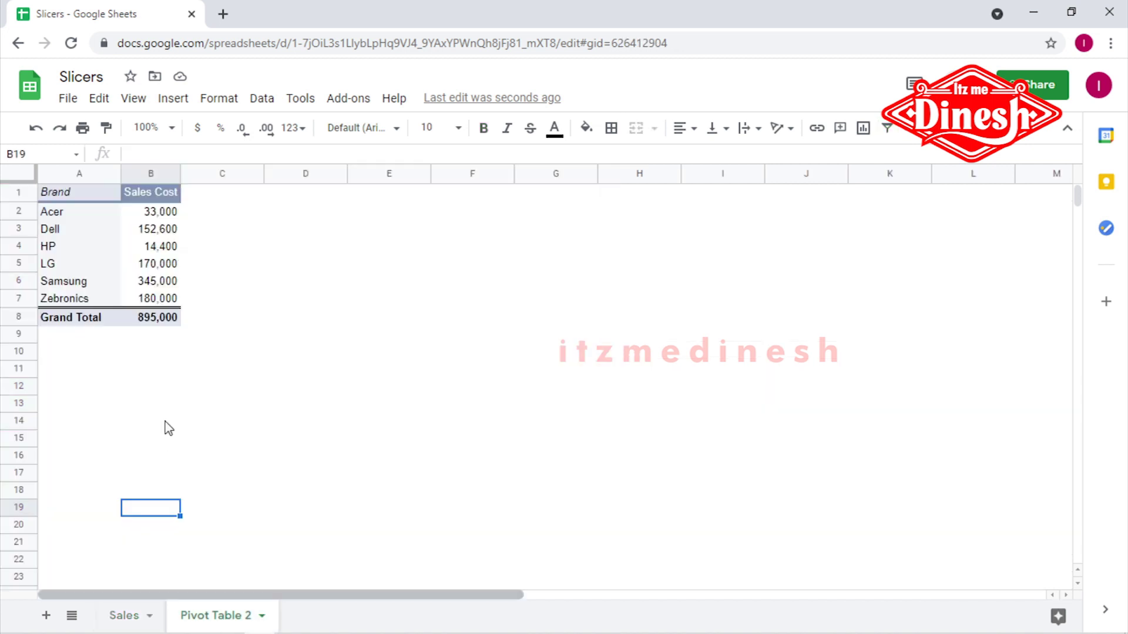
left_click(157, 348)
left_click(151, 322)
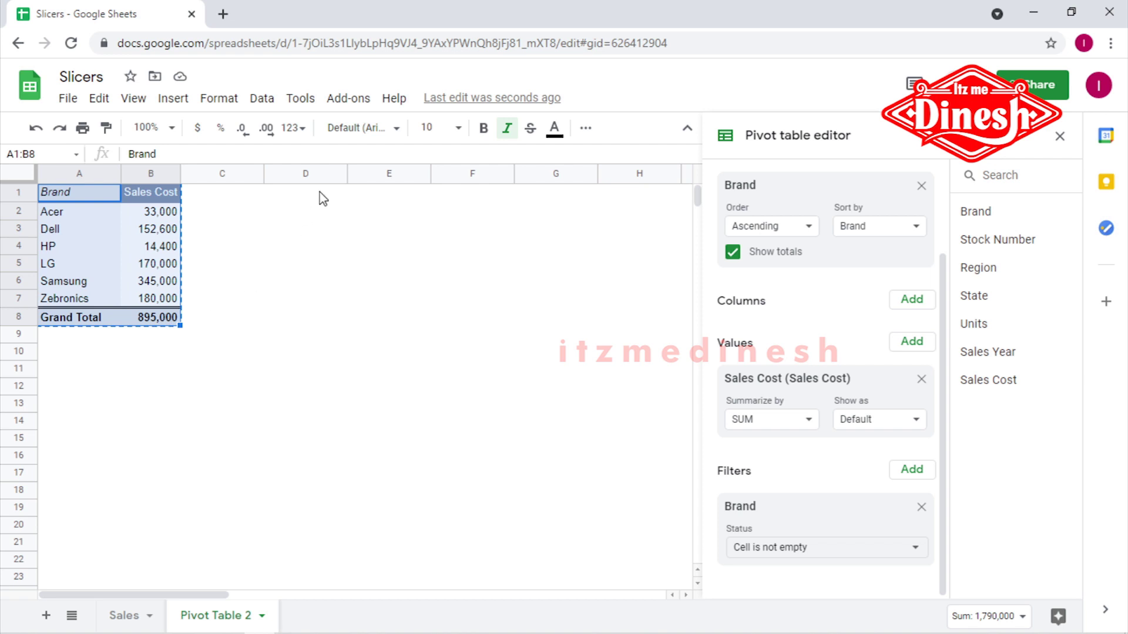
left_click(252, 305)
left_click(194, 387)
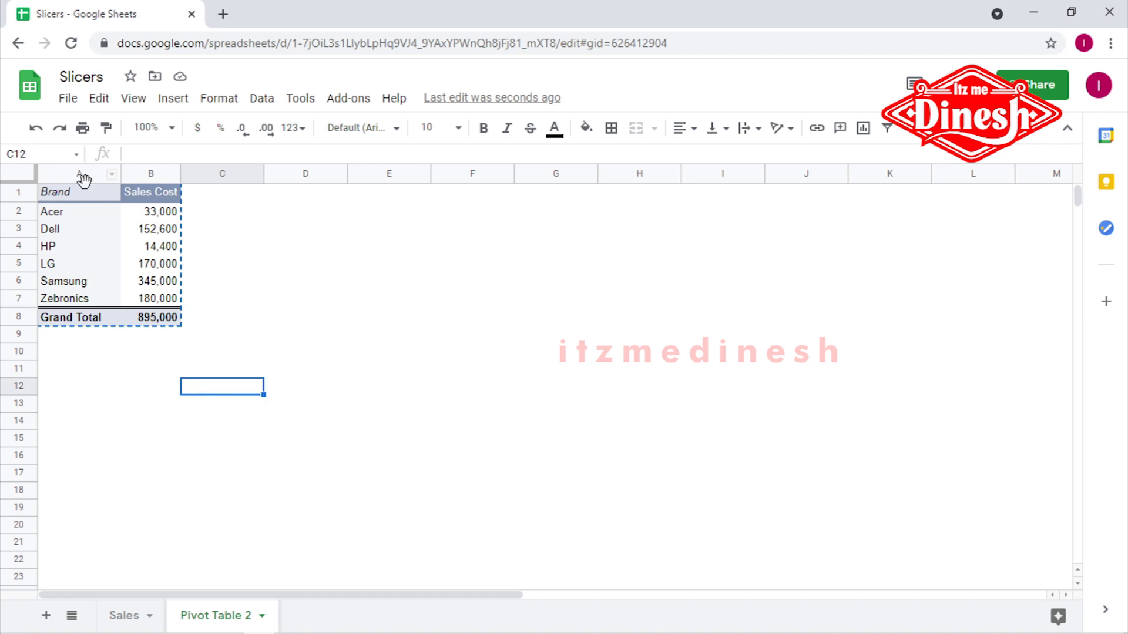
Add a Region filter to the pivot table that shows only South.
left_click(114, 250)
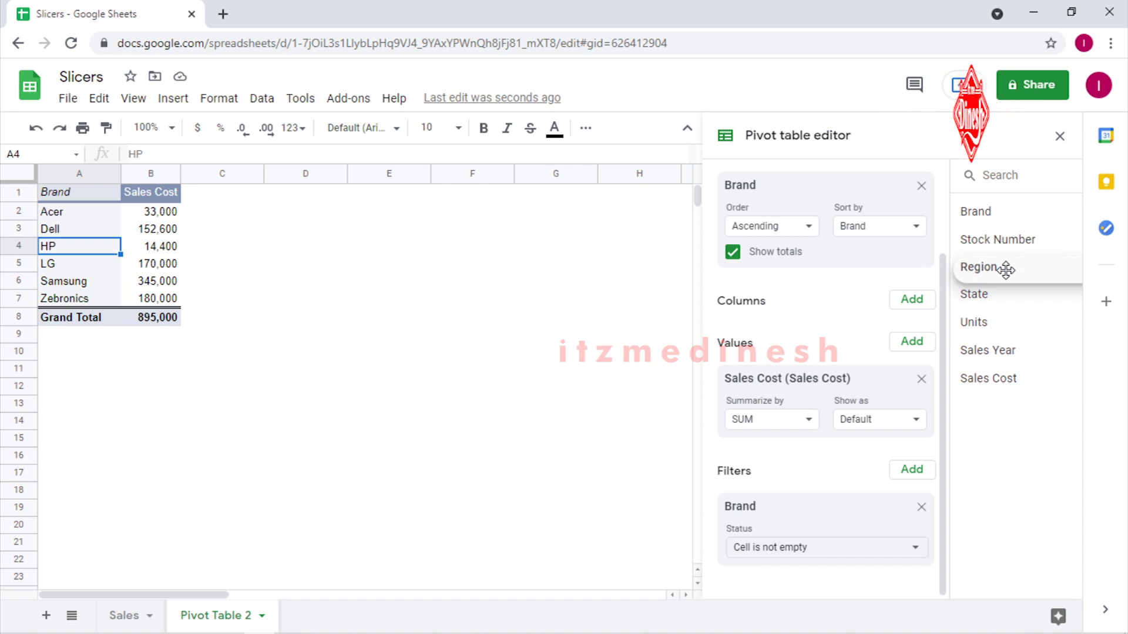
left_click_drag(1006, 269, 770, 595)
left_click(781, 582)
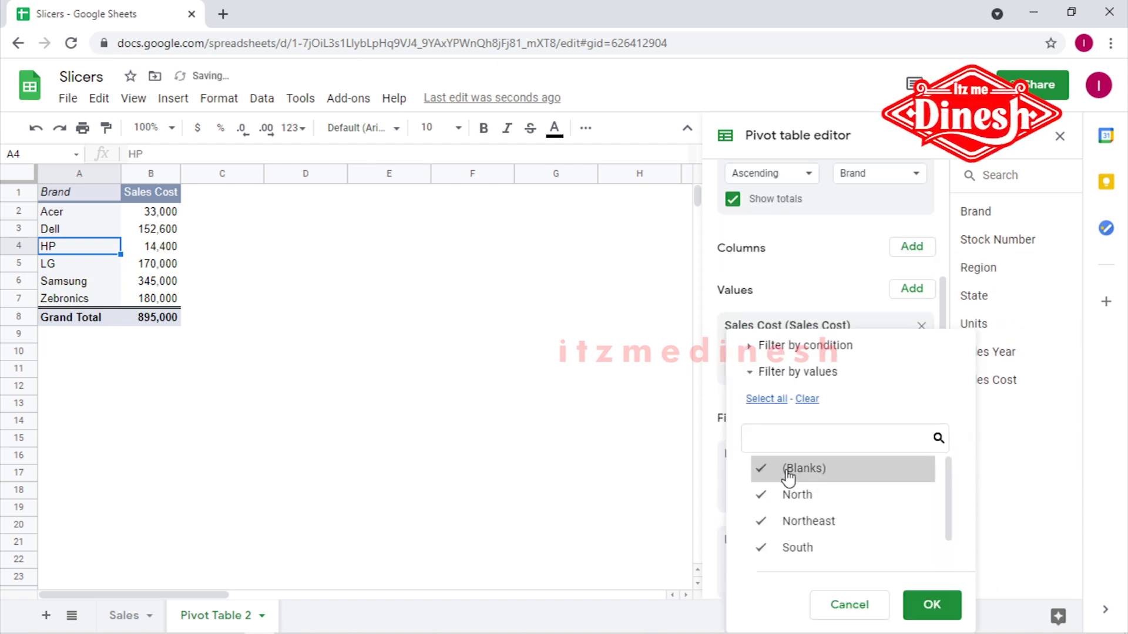
left_click(804, 500)
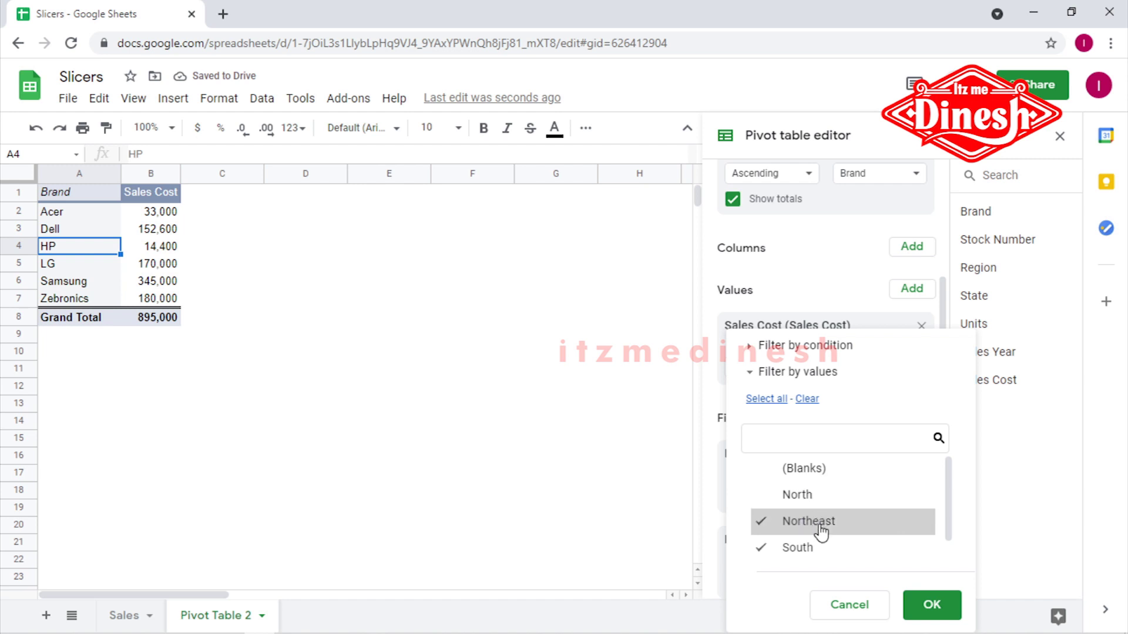
left_click(817, 524)
scroll(924, 529, "down", 1)
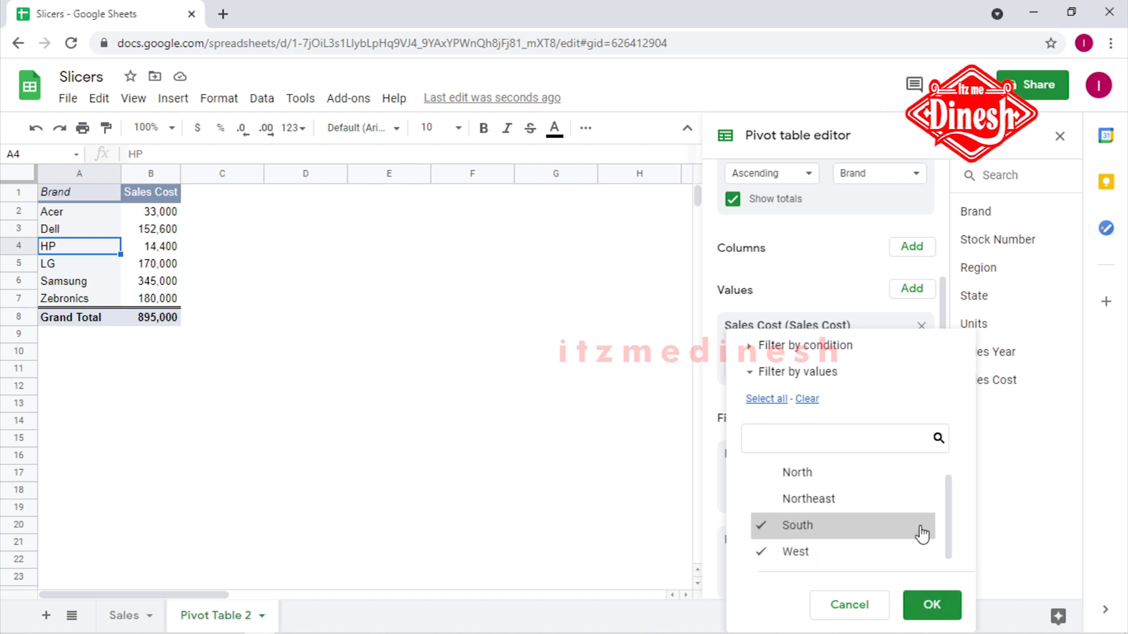
left_click(911, 561)
left_click(911, 601)
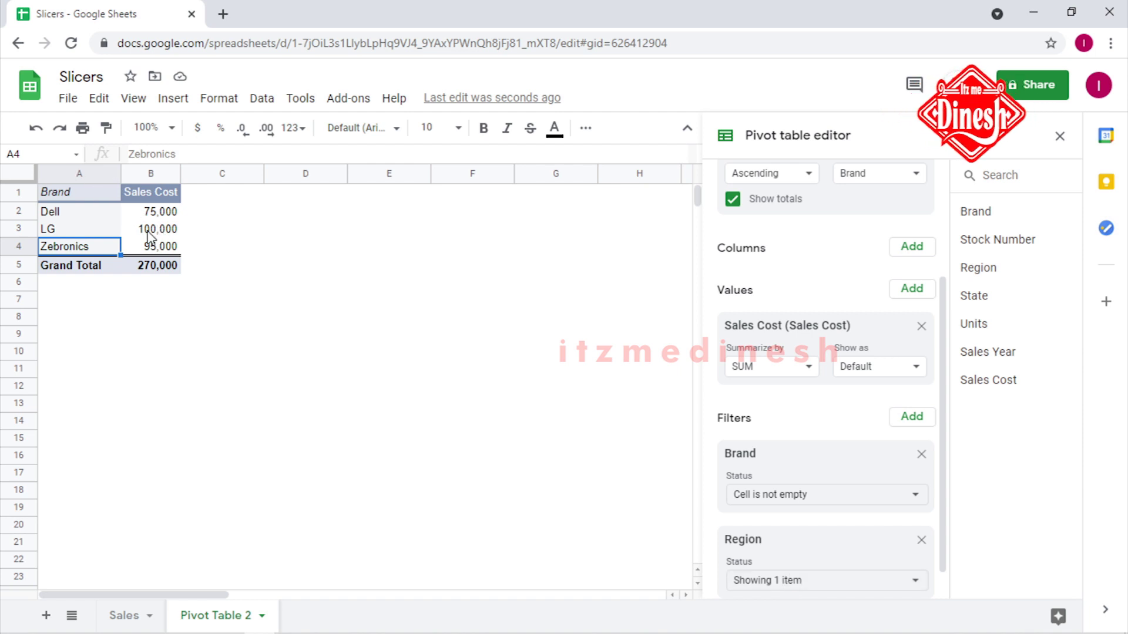
Remove the Region filter from the pivot table.
left_click(921, 536)
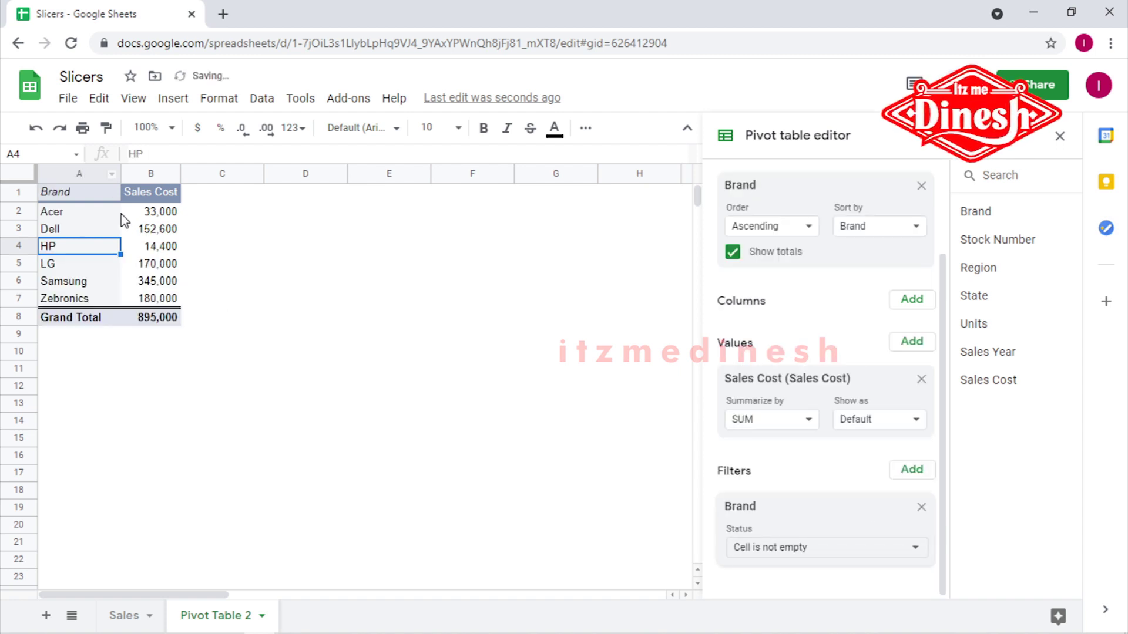
left_click(228, 289)
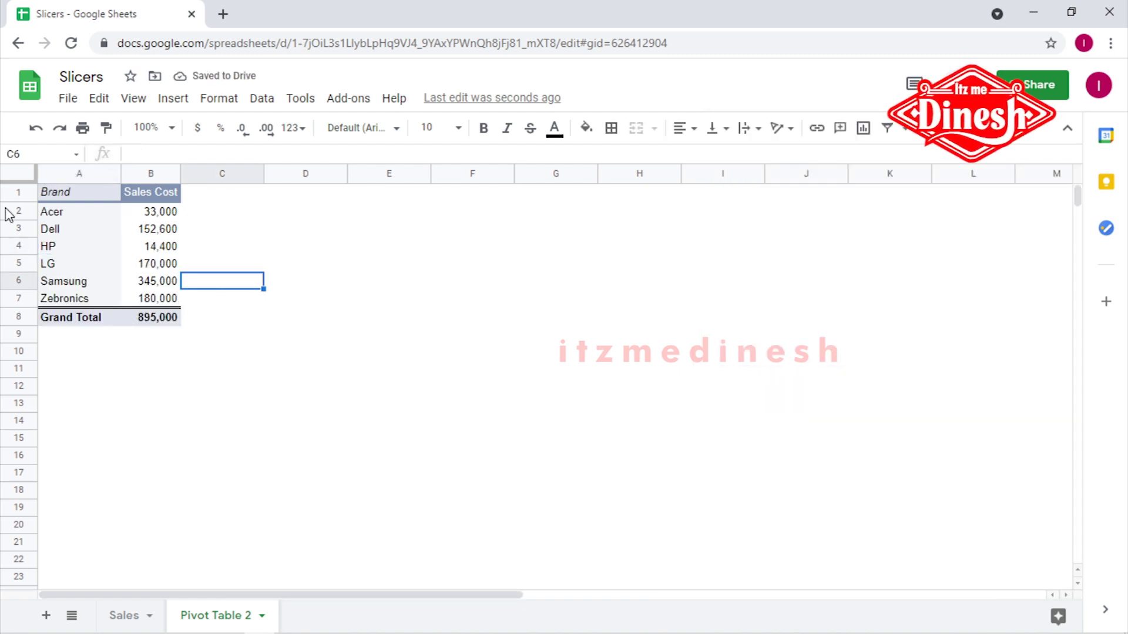
left_click(88, 247)
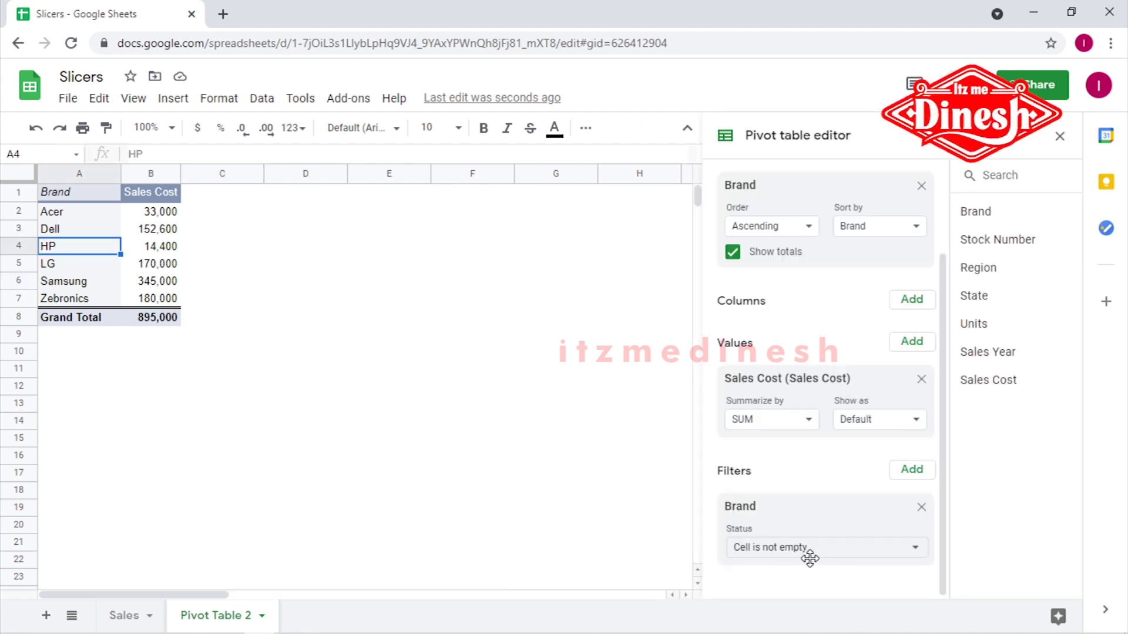
Add a slicer to the pivot table sheet and place it beside the table, across columns C to F near row 1.
left_click(154, 250)
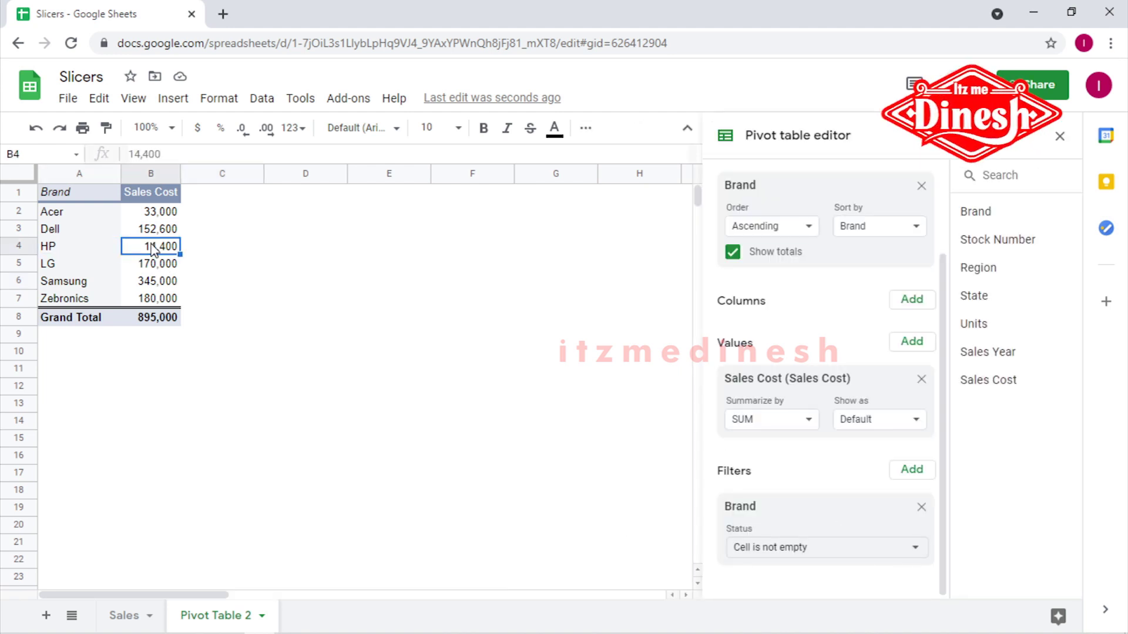
left_click(262, 99)
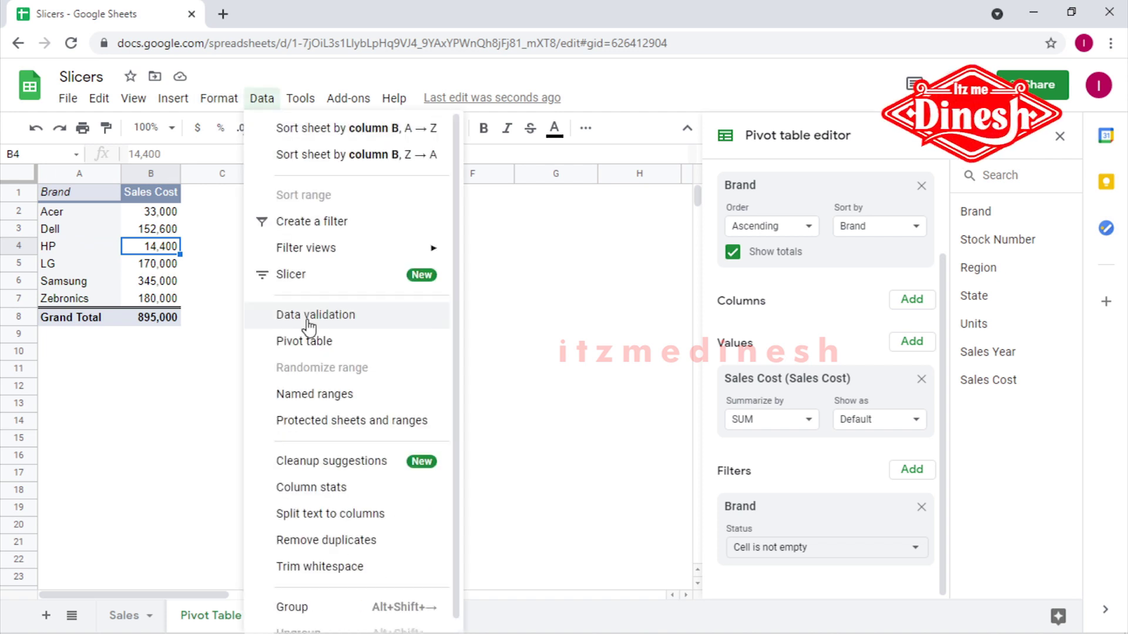
left_click(306, 276)
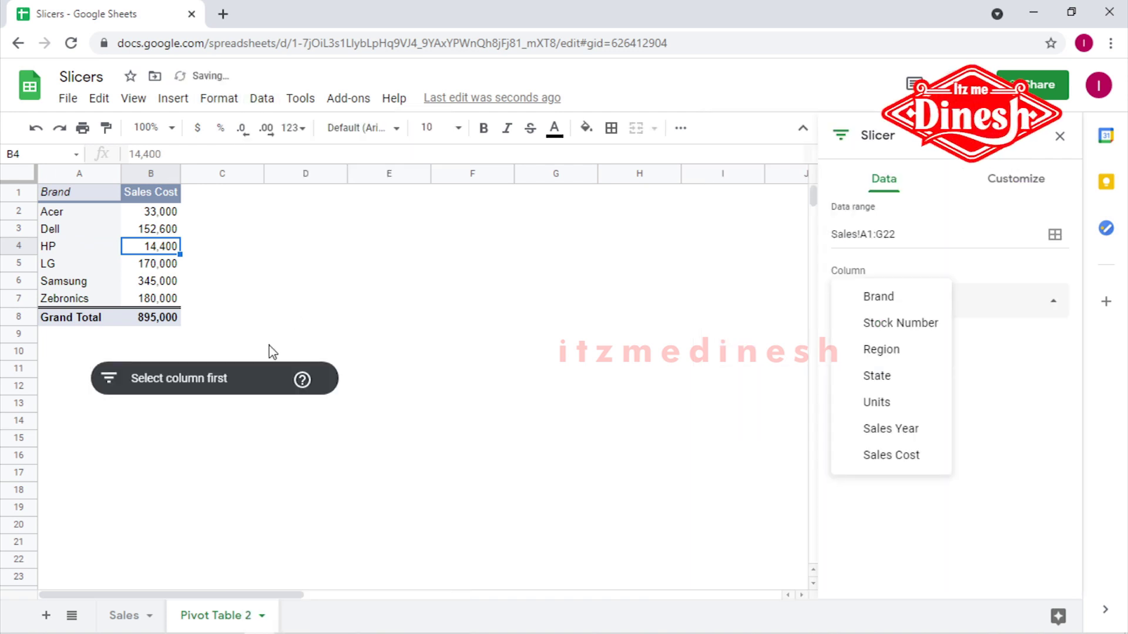
left_click(298, 350)
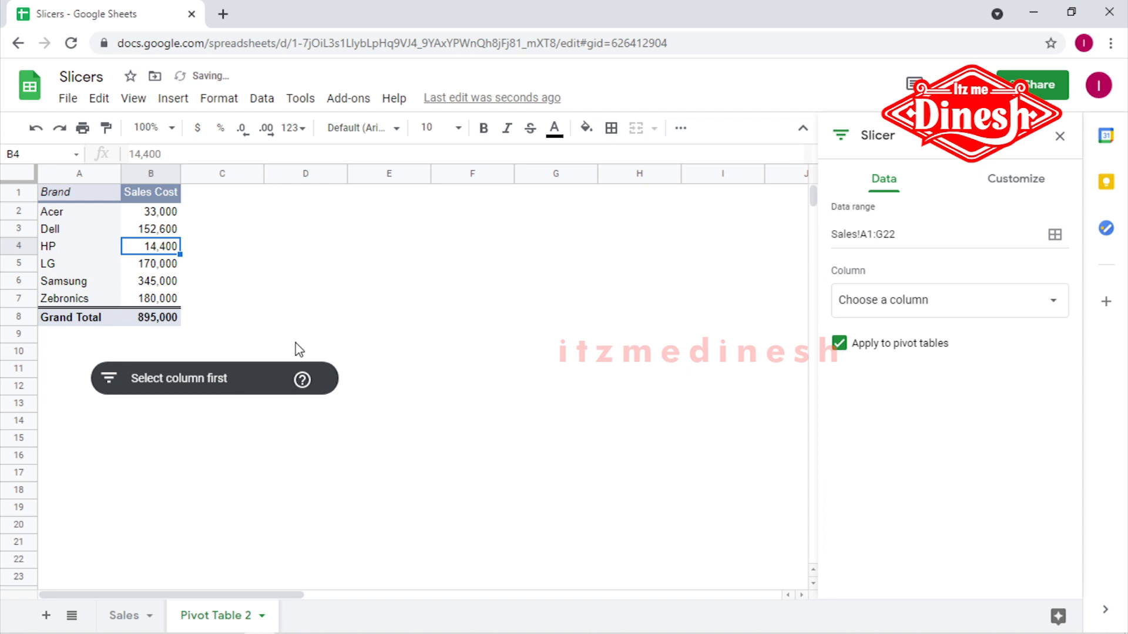
left_click(271, 383)
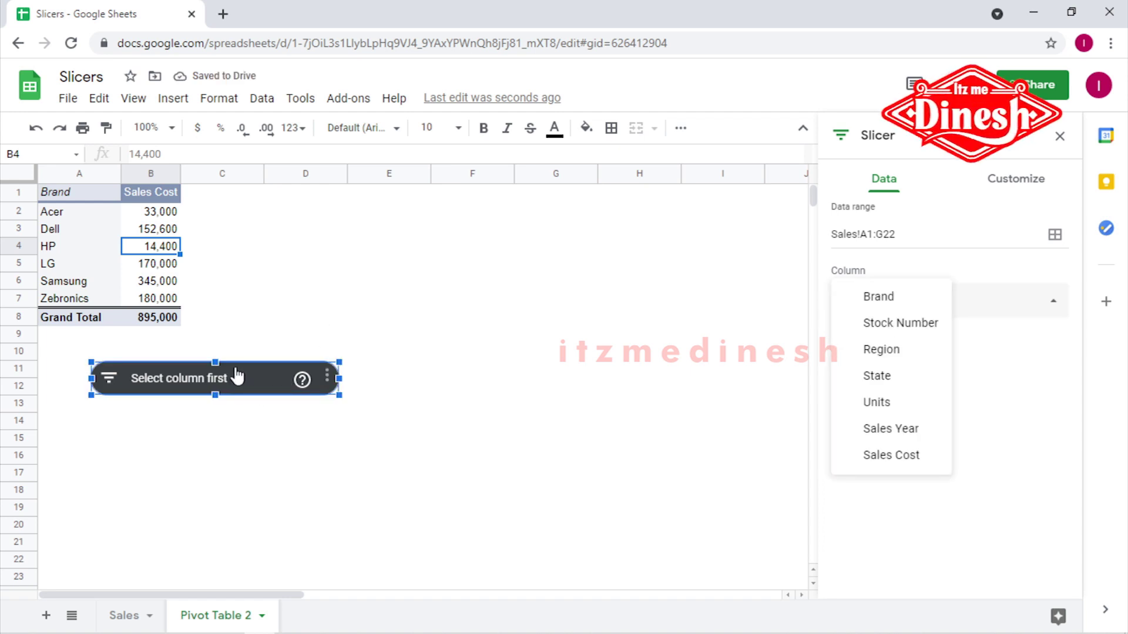
left_click_drag(240, 385, 422, 209)
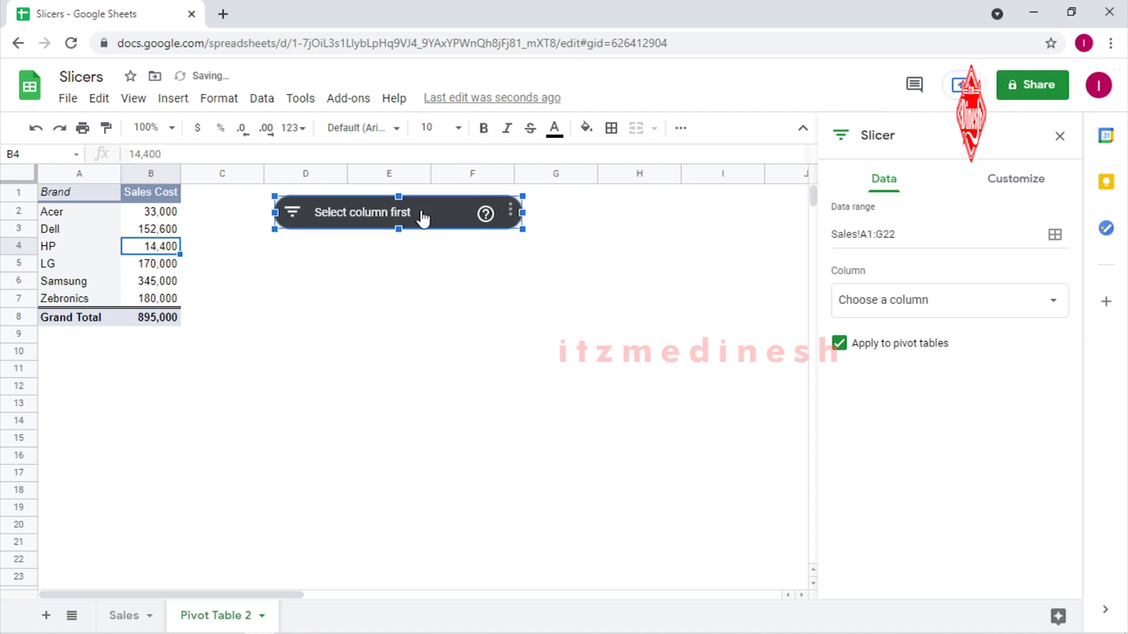
left_click_drag(417, 215, 365, 201)
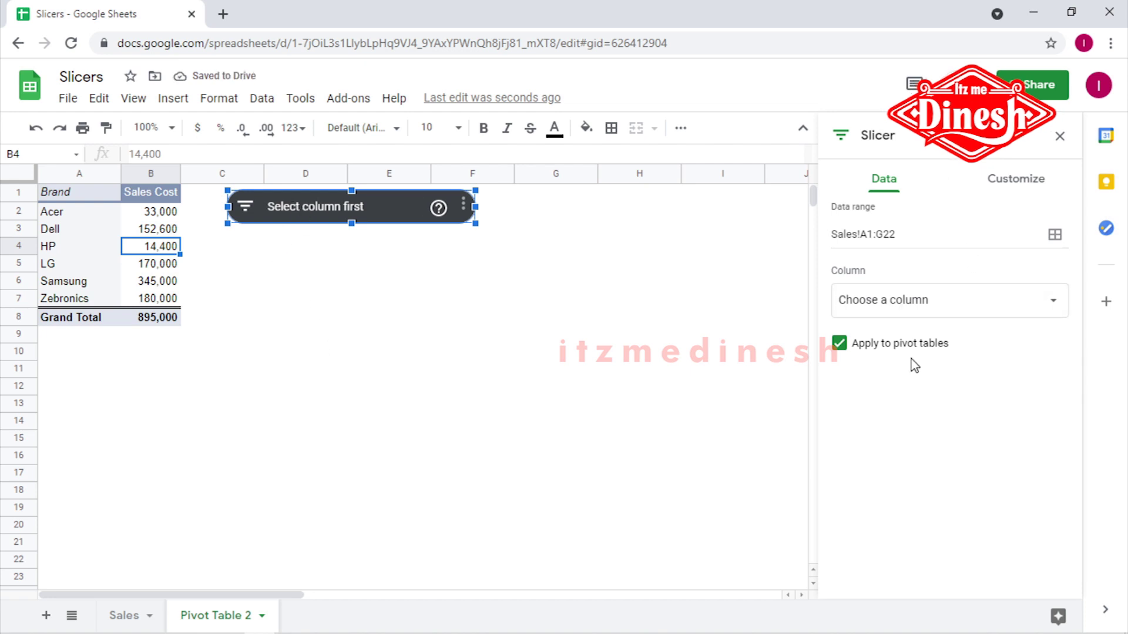
Set the slicer's title font to Lora.
left_click(1013, 187)
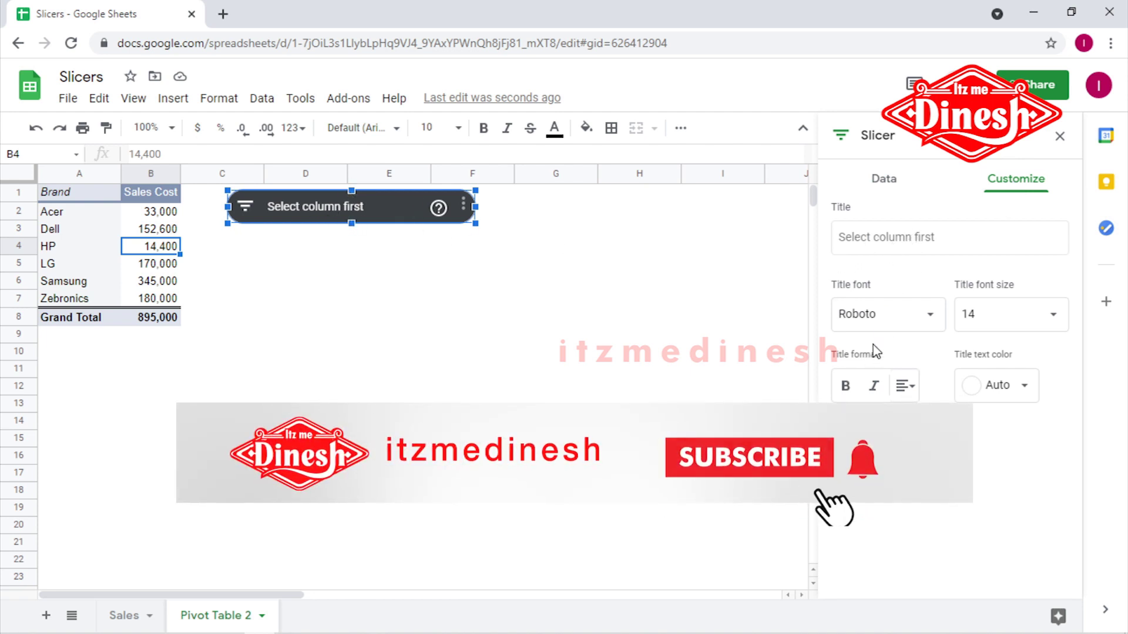
left_click(926, 319)
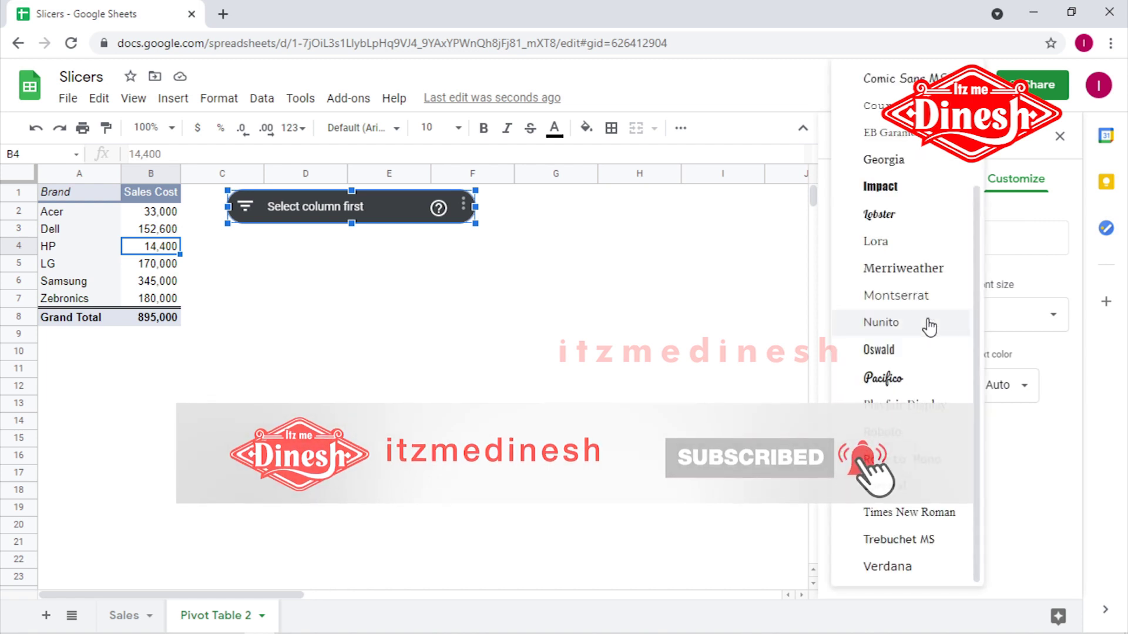
left_click(884, 242)
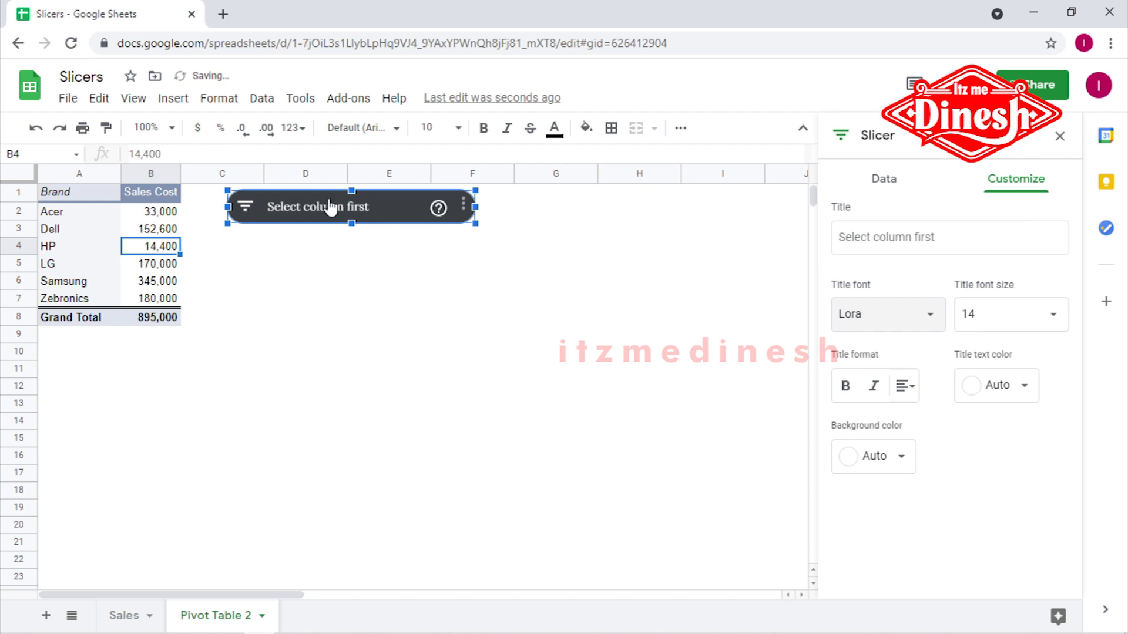
Try Lobster as the slicer's title font and return it to Lora.
left_click(878, 326)
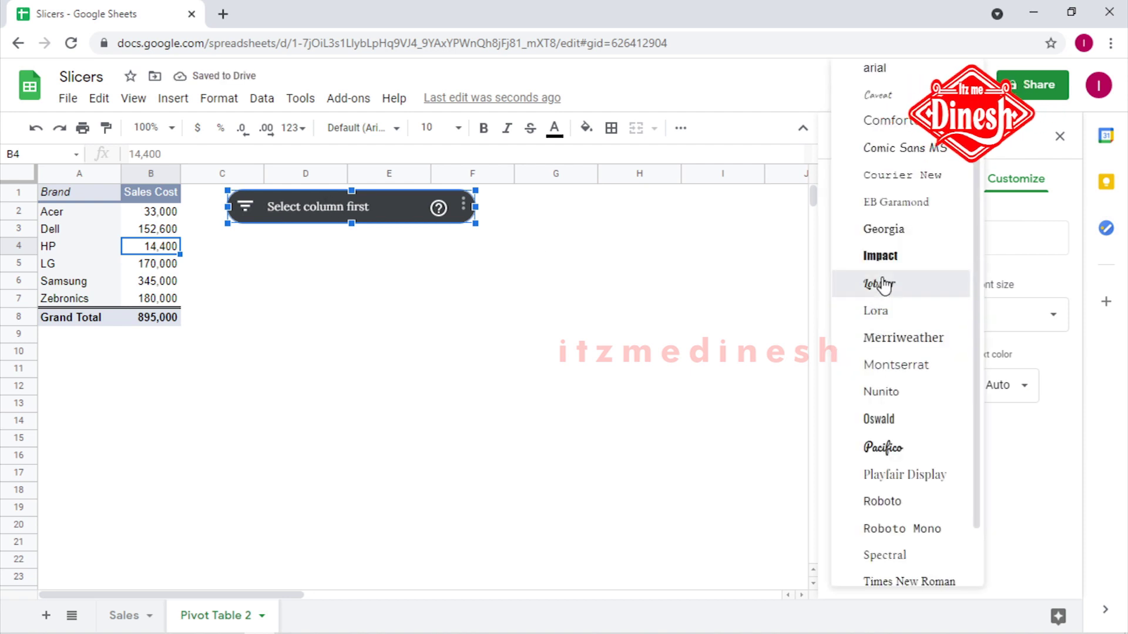
left_click(878, 283)
left_click(879, 322)
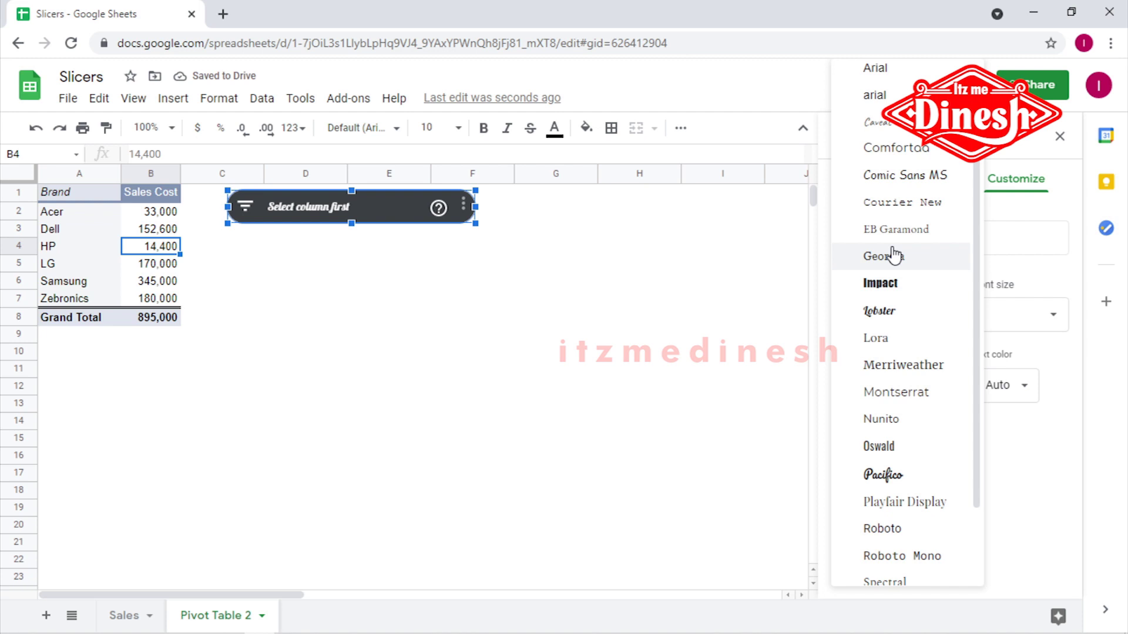
left_click(892, 347)
Set the slicer's title font size to 10.
left_click(1007, 317)
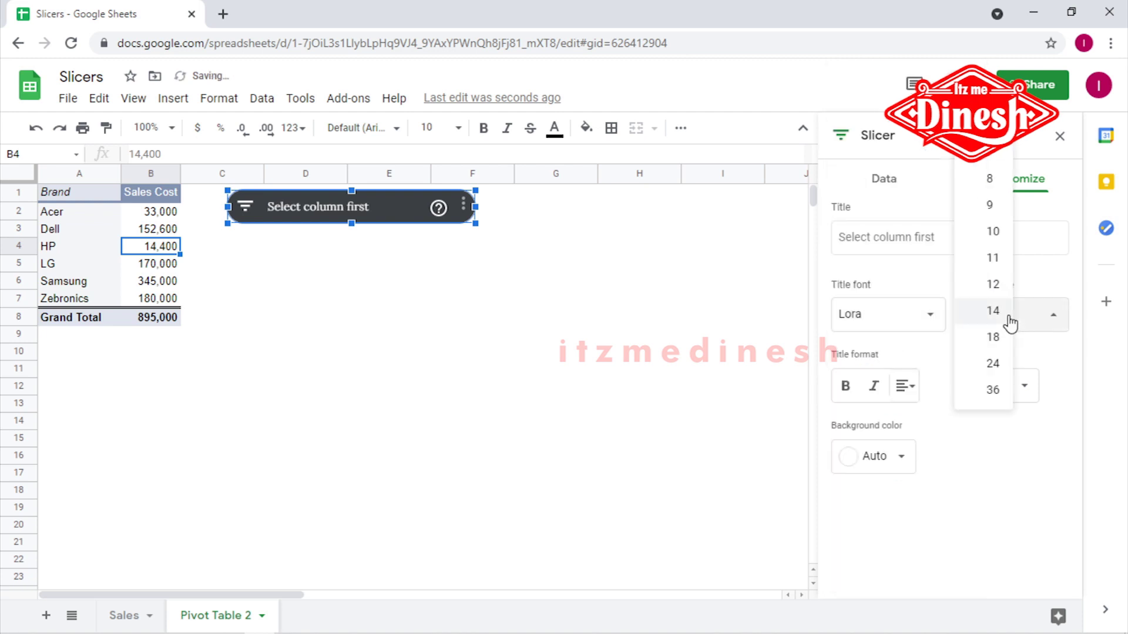
left_click(997, 235)
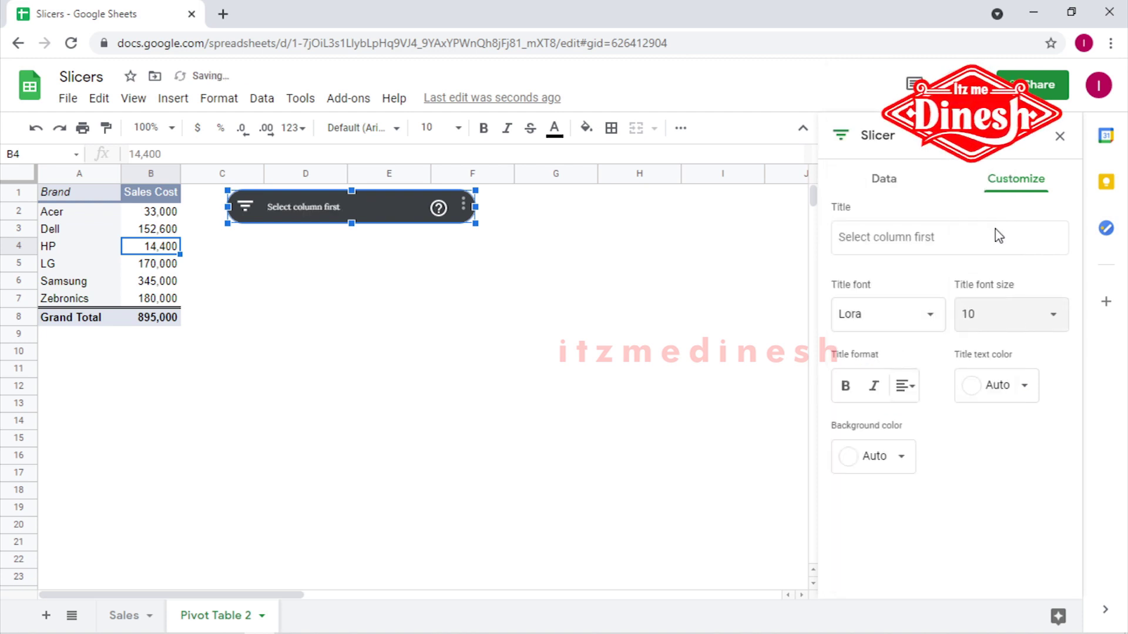
Set the slicer's title font size to 12 and make the title bold and italic.
left_click(1005, 317)
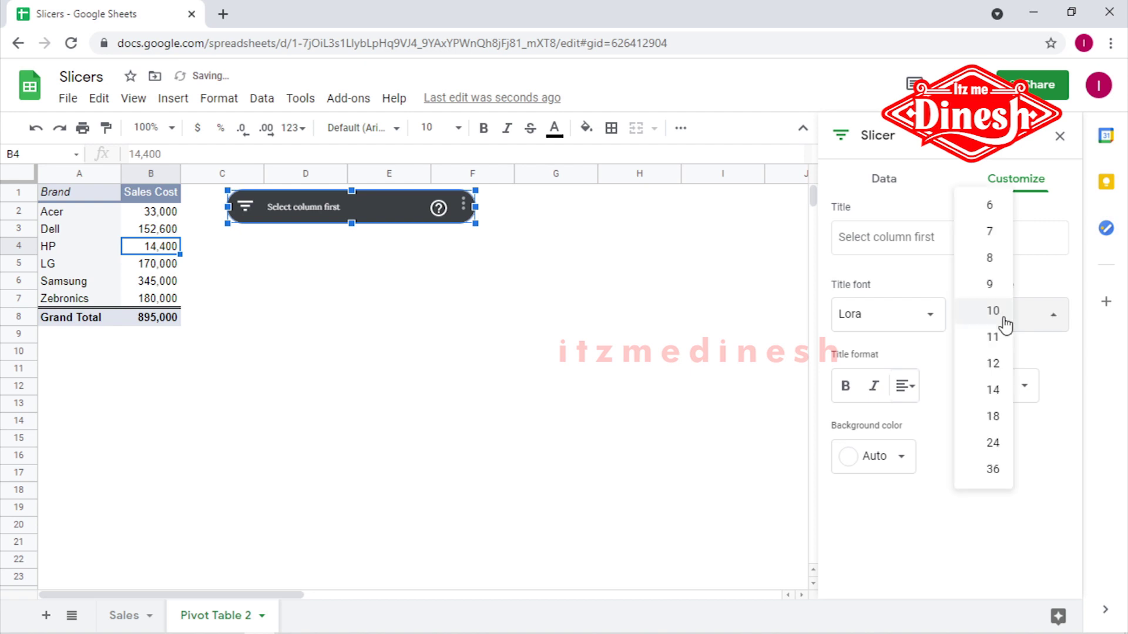
left_click(1000, 365)
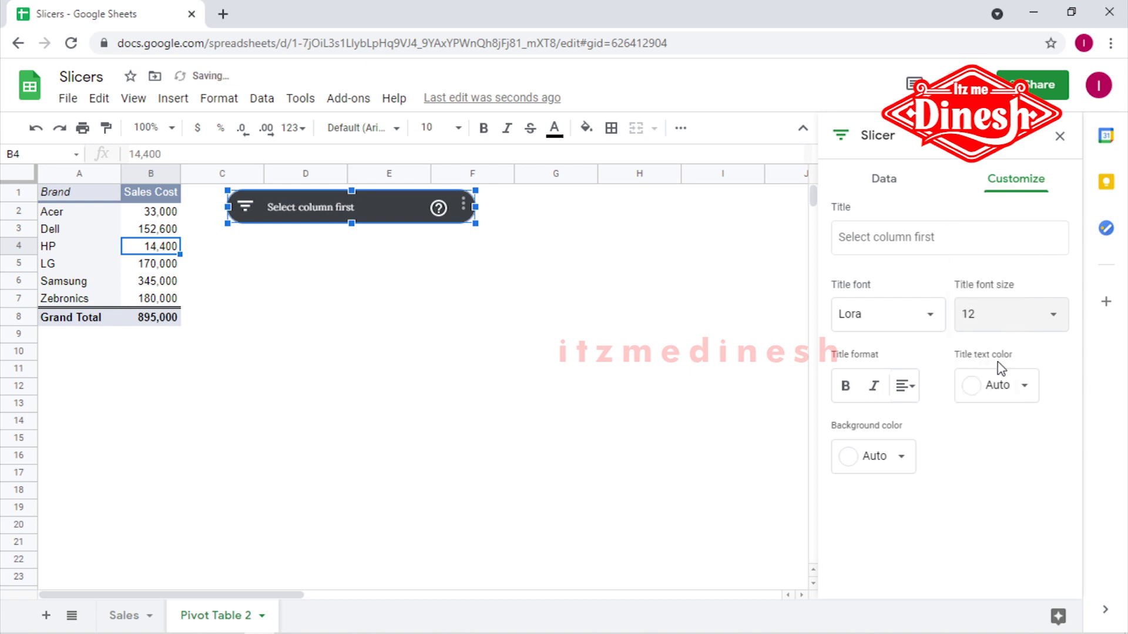
left_click(844, 395)
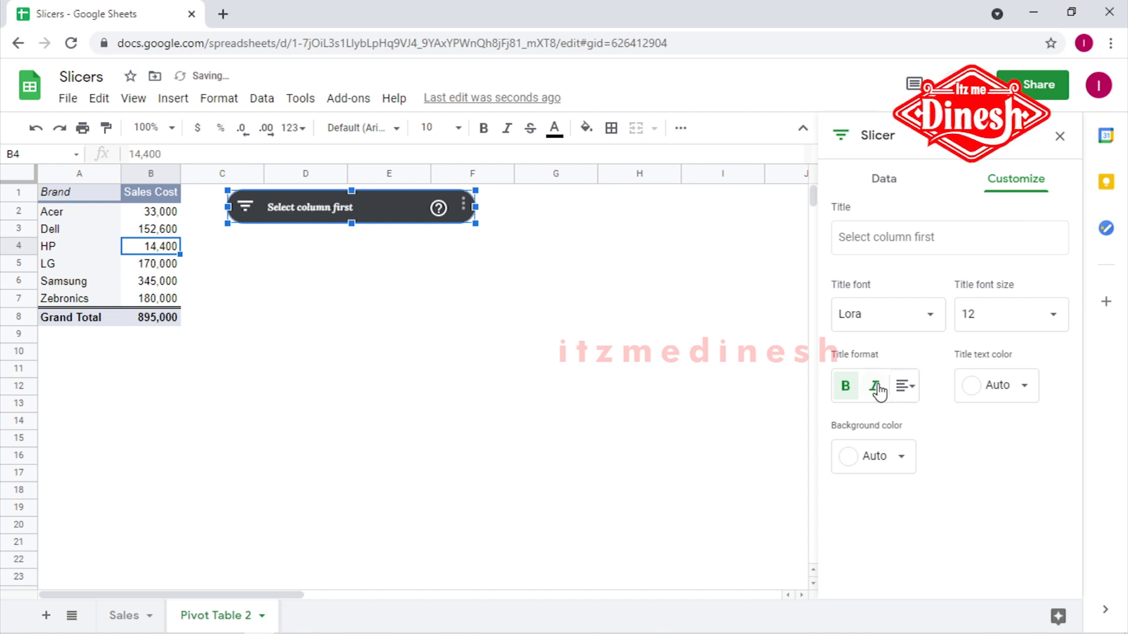
left_click(875, 388)
Try left alignment for the slicer's title and set it to centered.
left_click(909, 388)
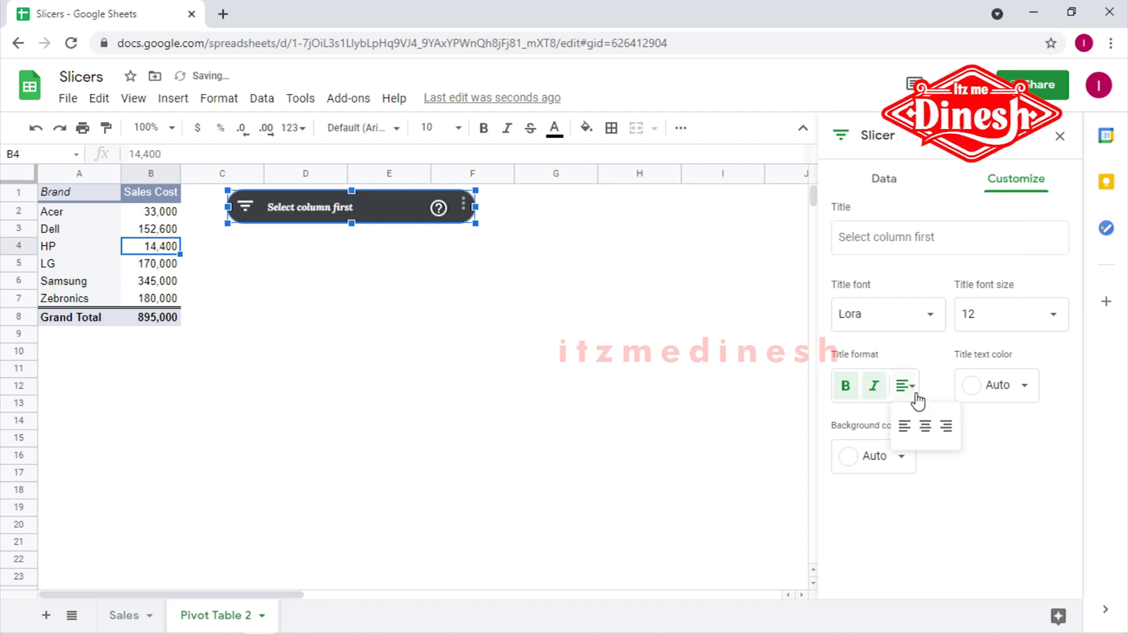
left_click(901, 427)
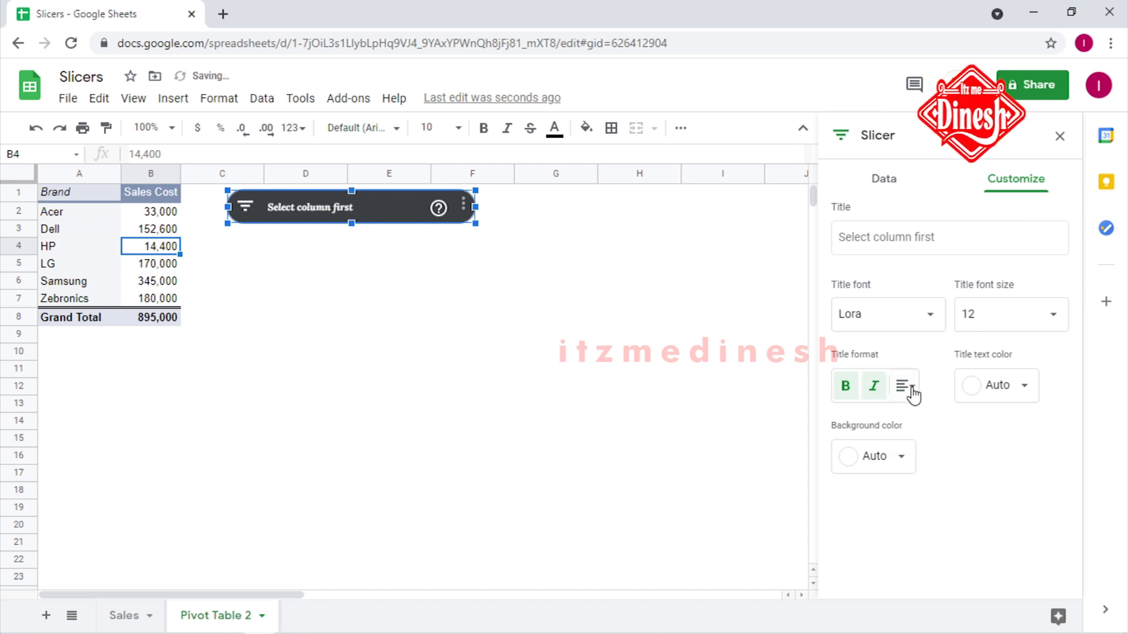
left_click(910, 388)
left_click(923, 429)
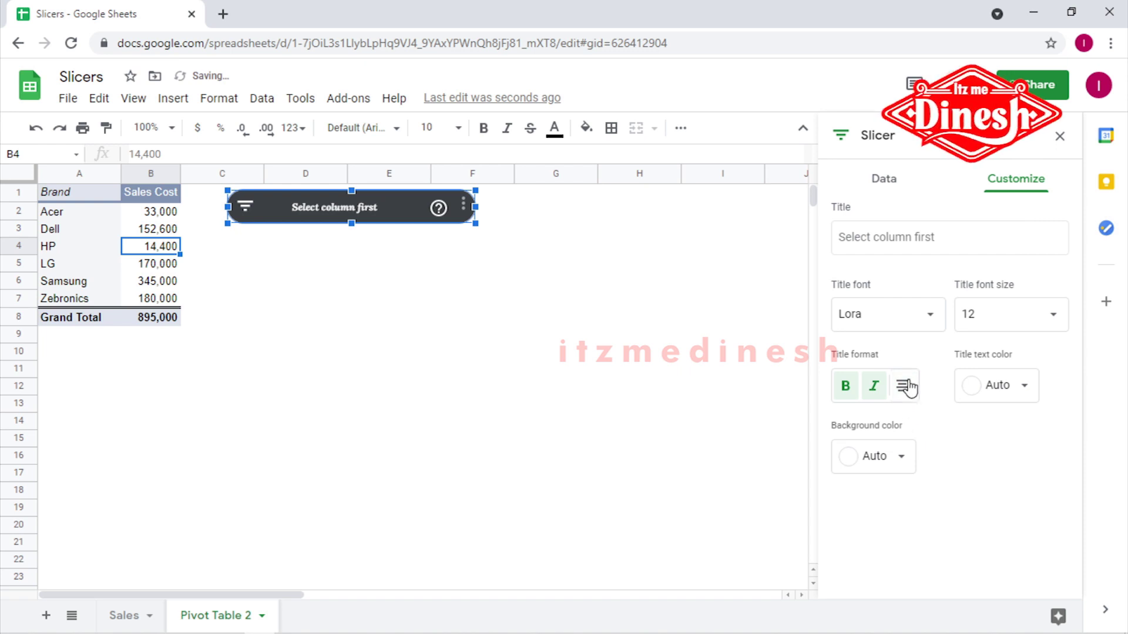
Try red as the slicer's title text color and return it to Auto.
left_click(1025, 388)
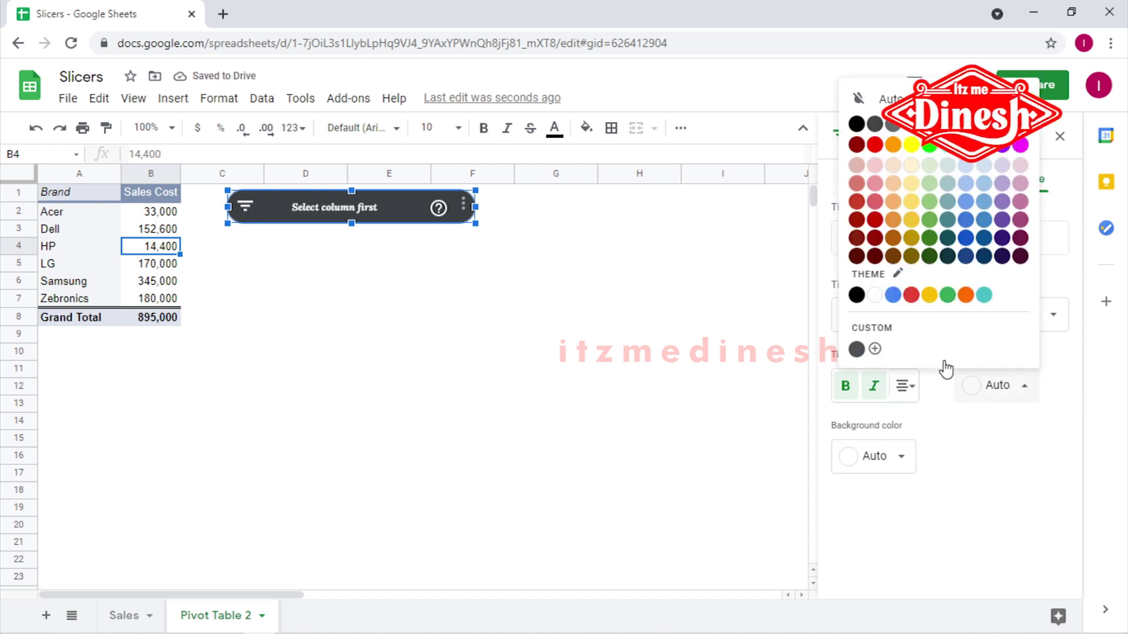
left_click(910, 297)
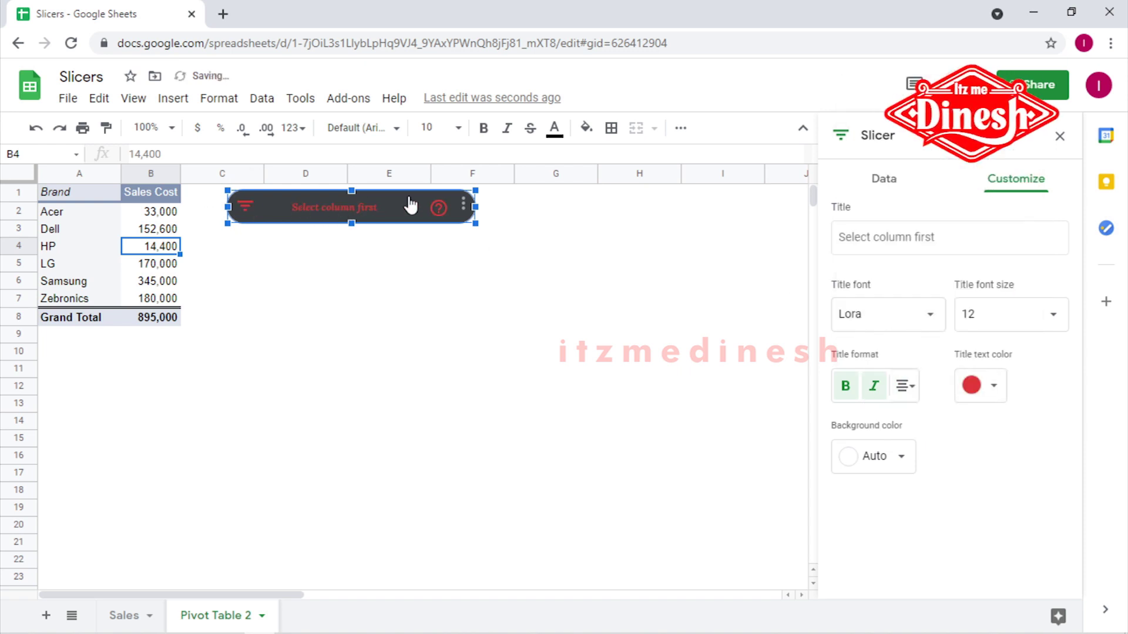
left_click(999, 382)
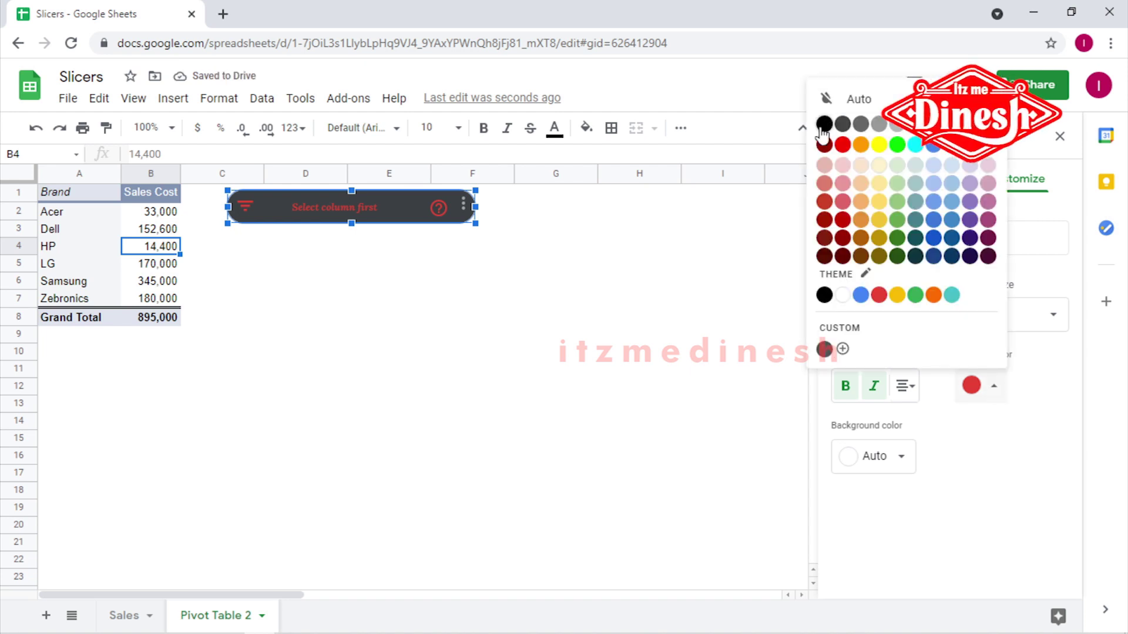
left_click(830, 101)
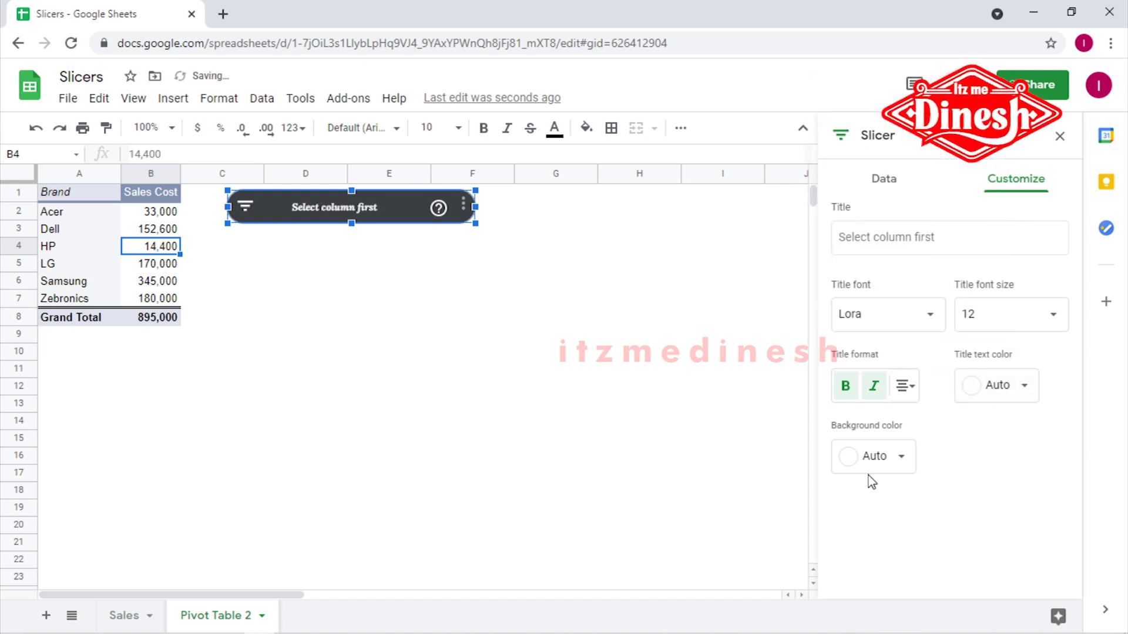
Try orange and white slicer backgrounds and black title text, and return both colors to Auto.
left_click(897, 461)
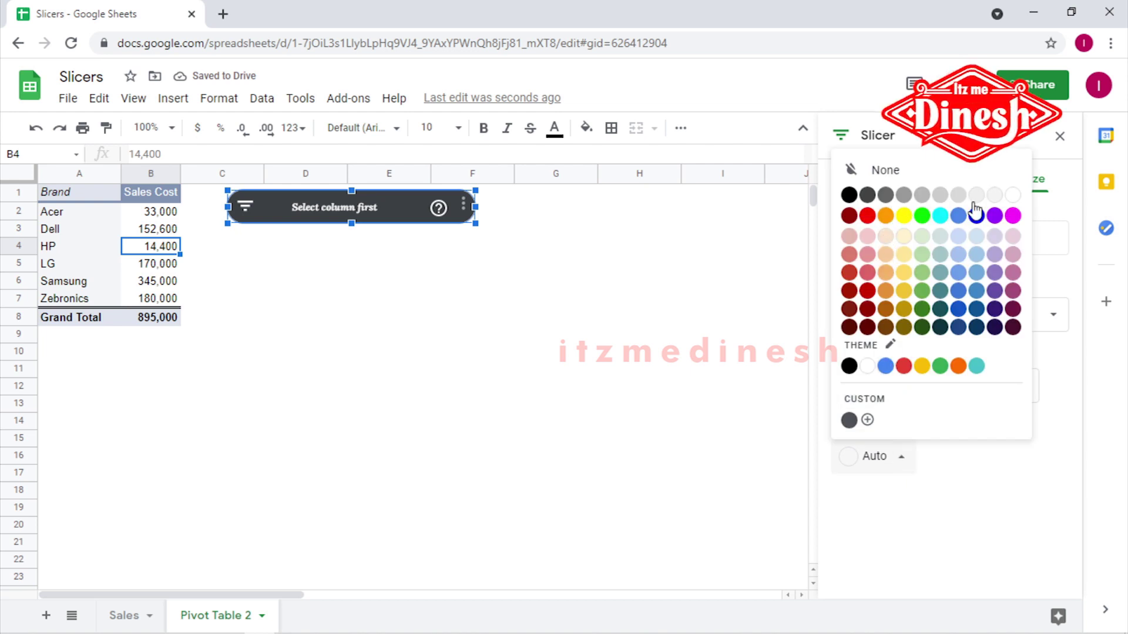
left_click(886, 216)
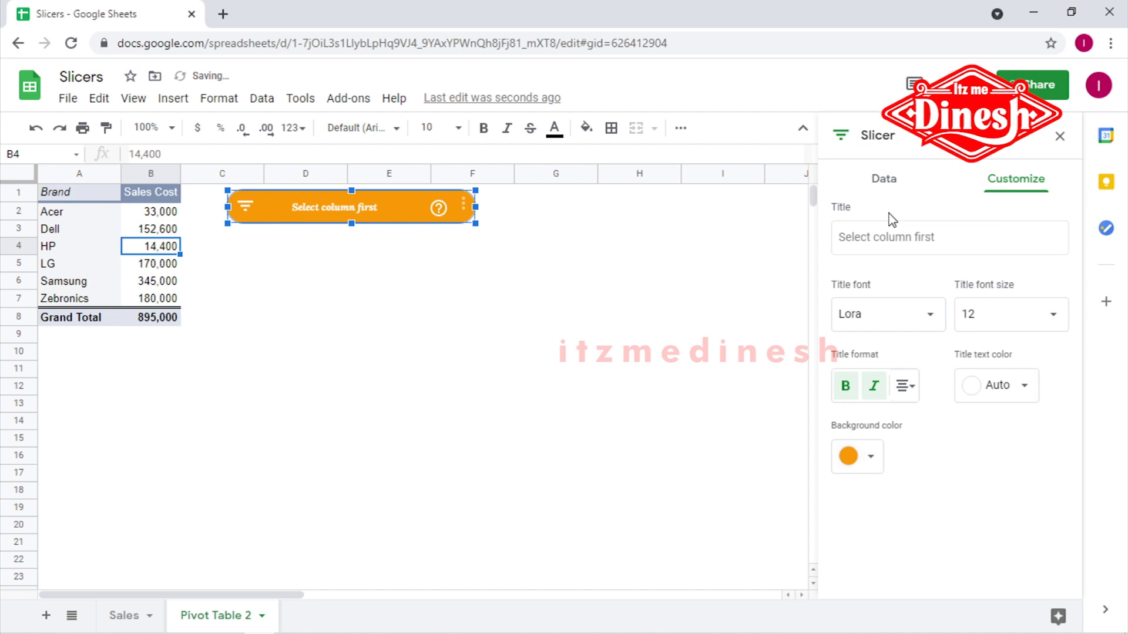
left_click(871, 458)
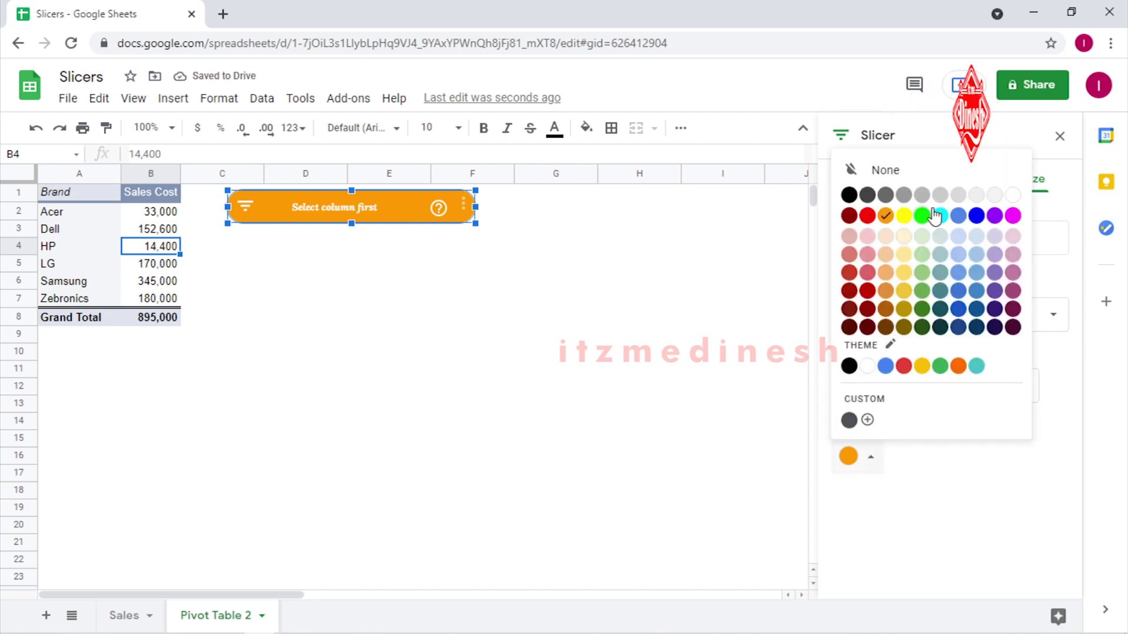
left_click(1013, 195)
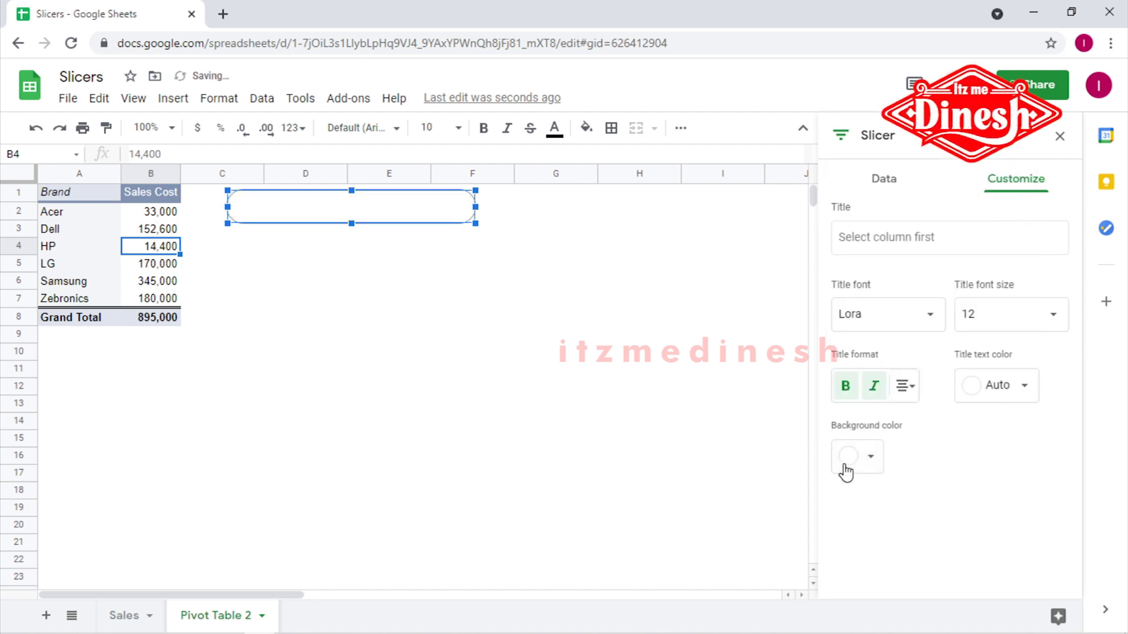
left_click(1022, 388)
left_click(855, 141)
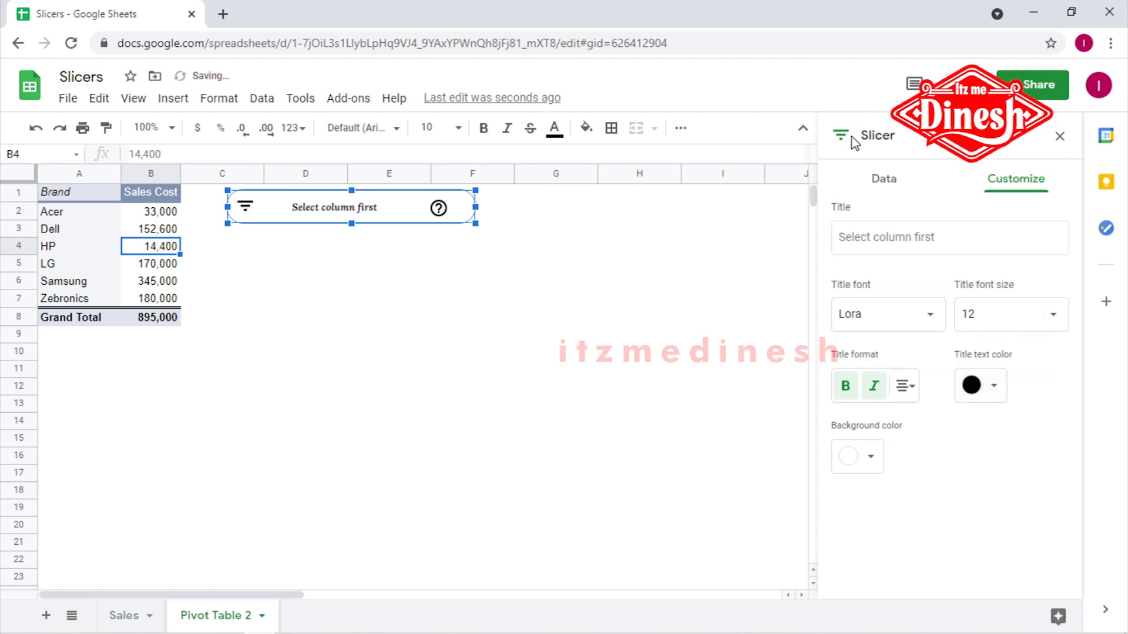
left_click(992, 387)
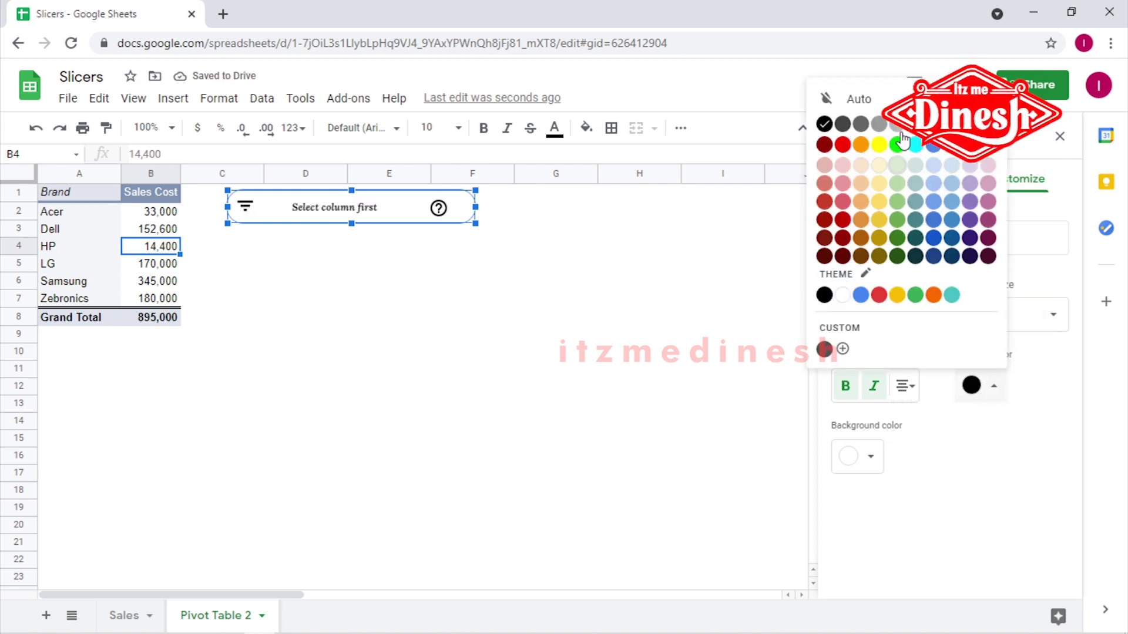
left_click(878, 98)
left_click(872, 458)
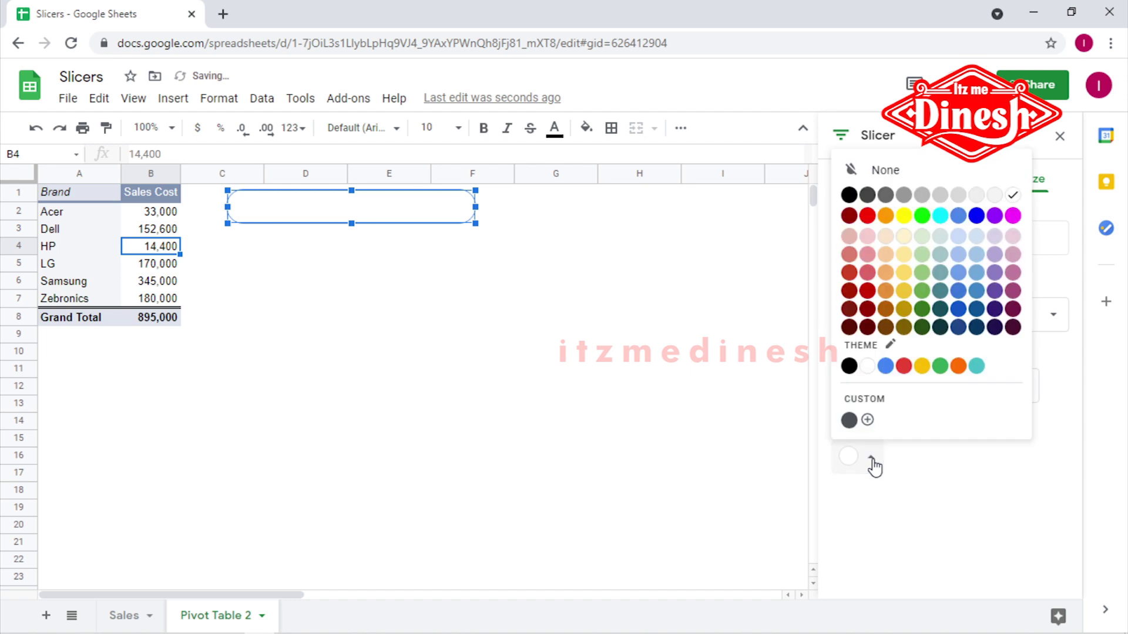
left_click(854, 170)
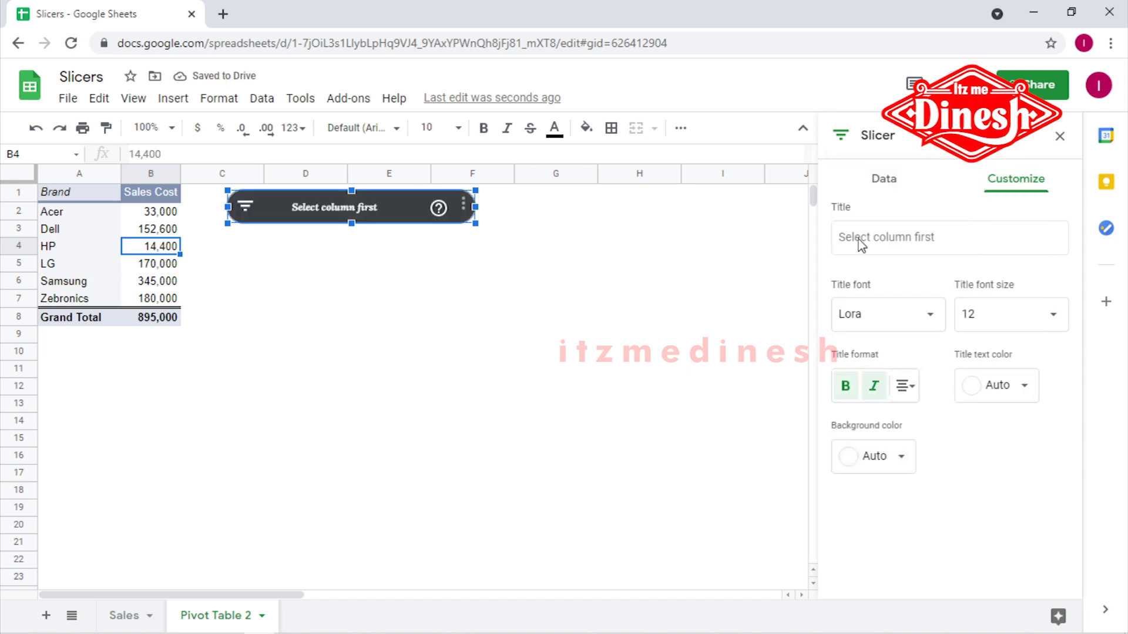
Check the slicer's data range against the pivot table's source range and set the slicer's column to State.
left_click(884, 181)
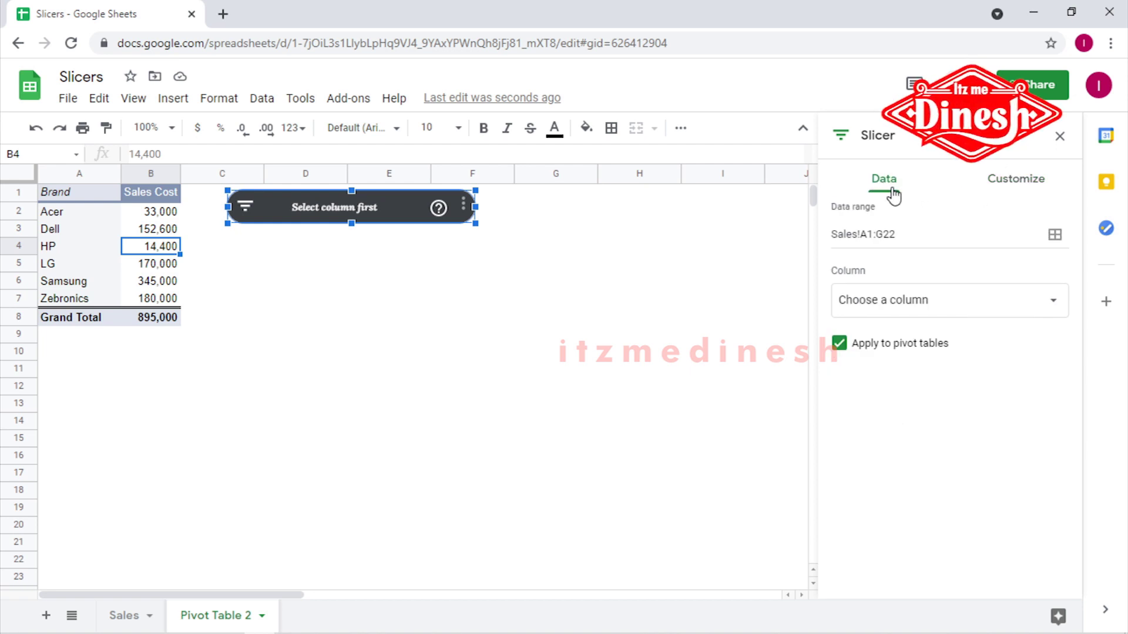
left_click(129, 281)
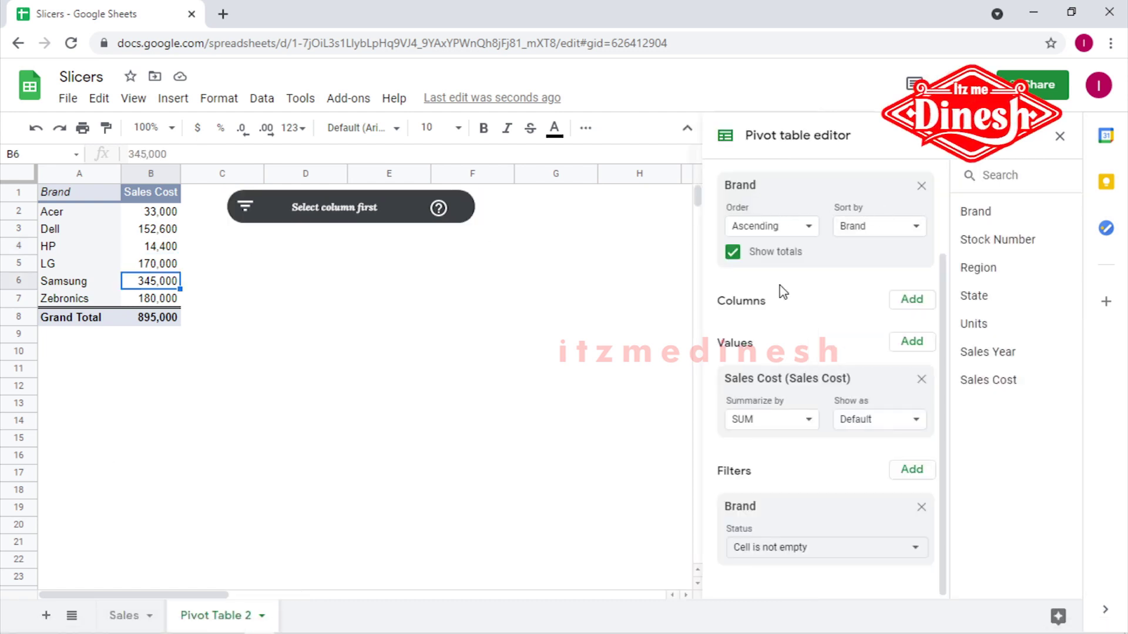
scroll(780, 283, "up", 3)
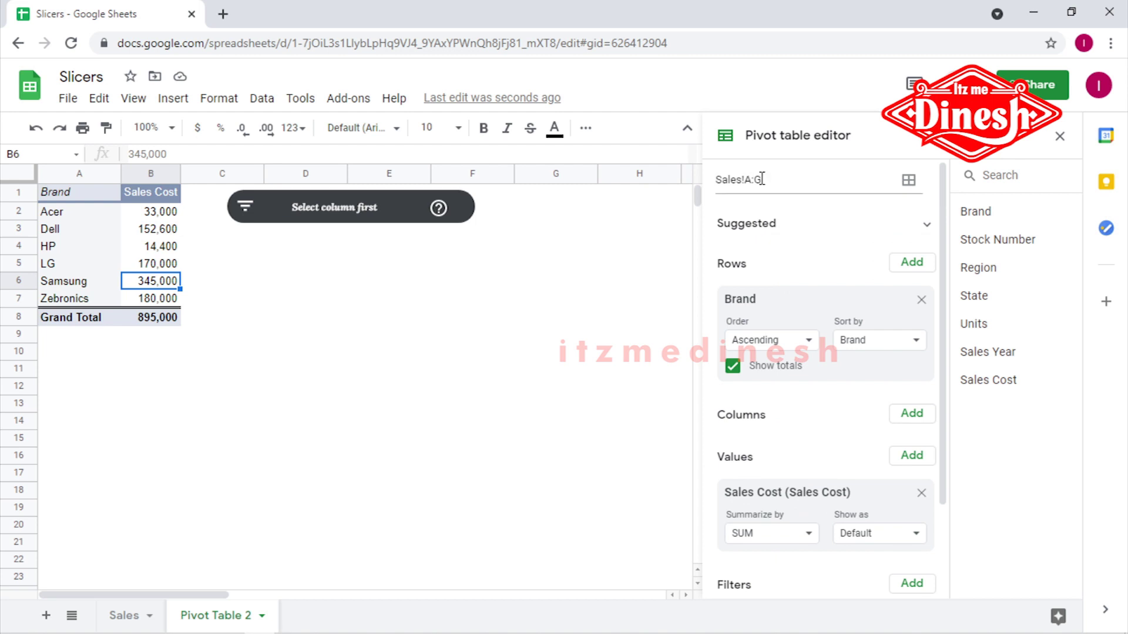
mouse_move(144, 631)
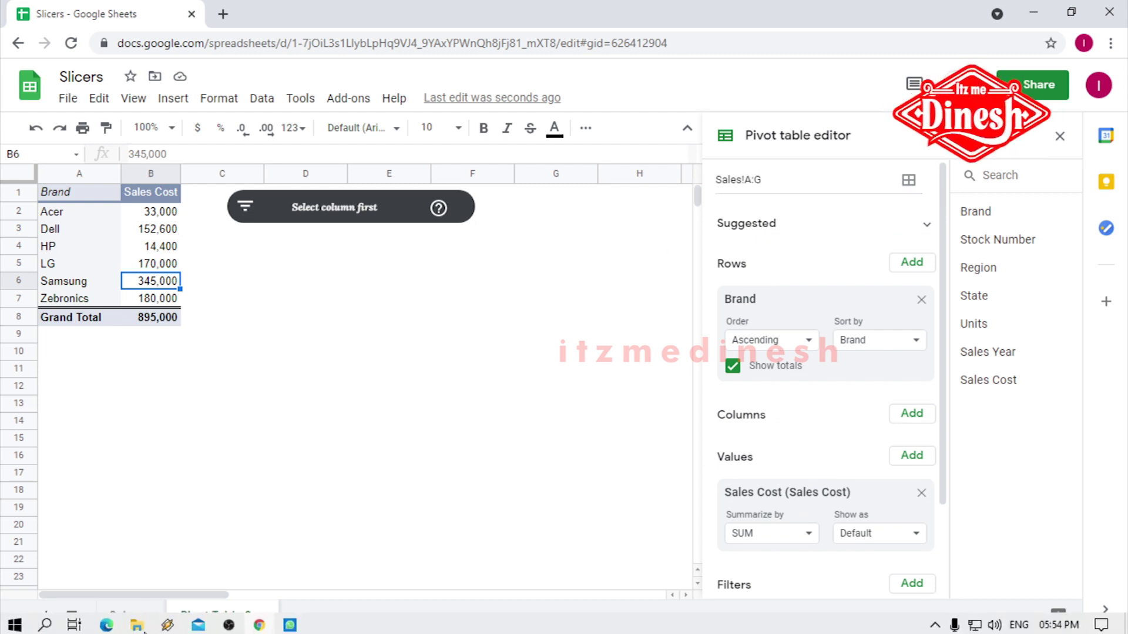
left_click(327, 219)
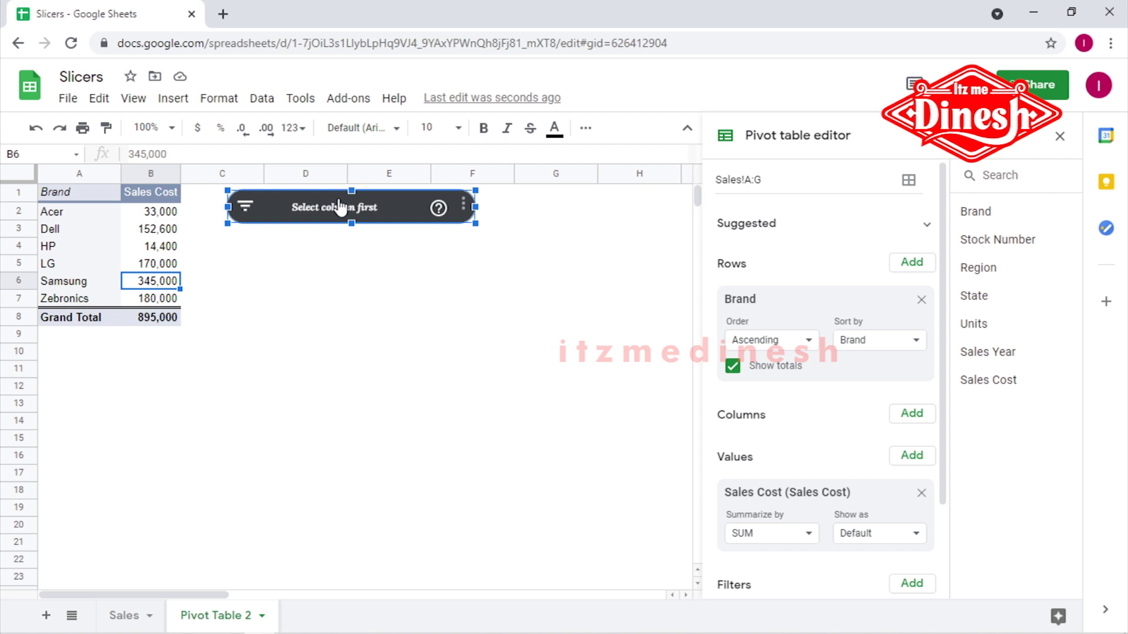
left_click(465, 205)
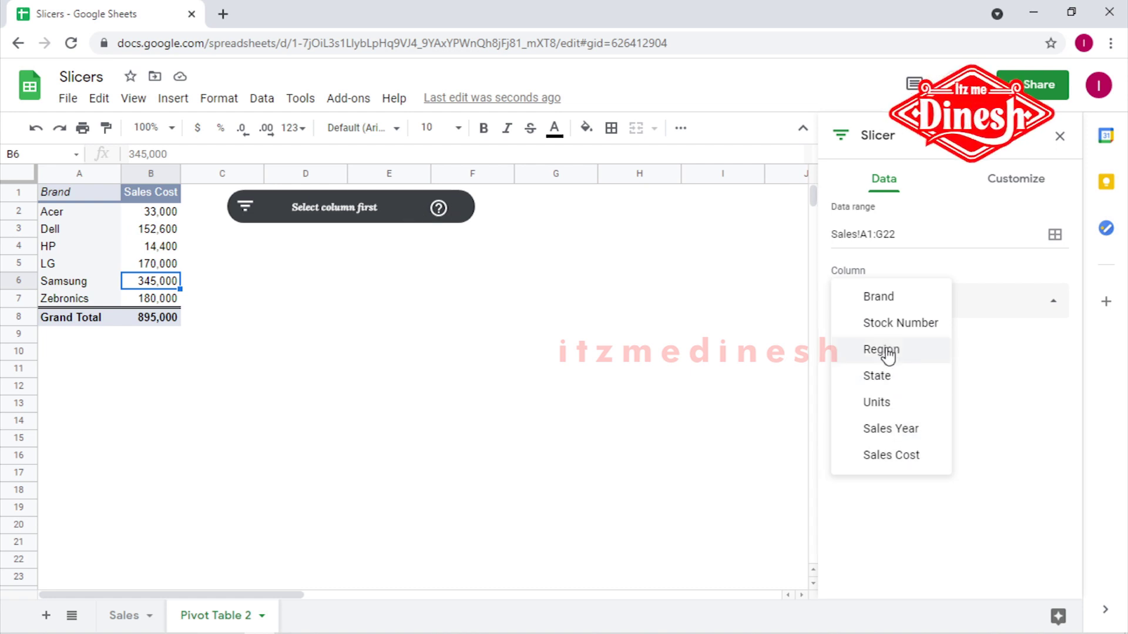
left_click(890, 377)
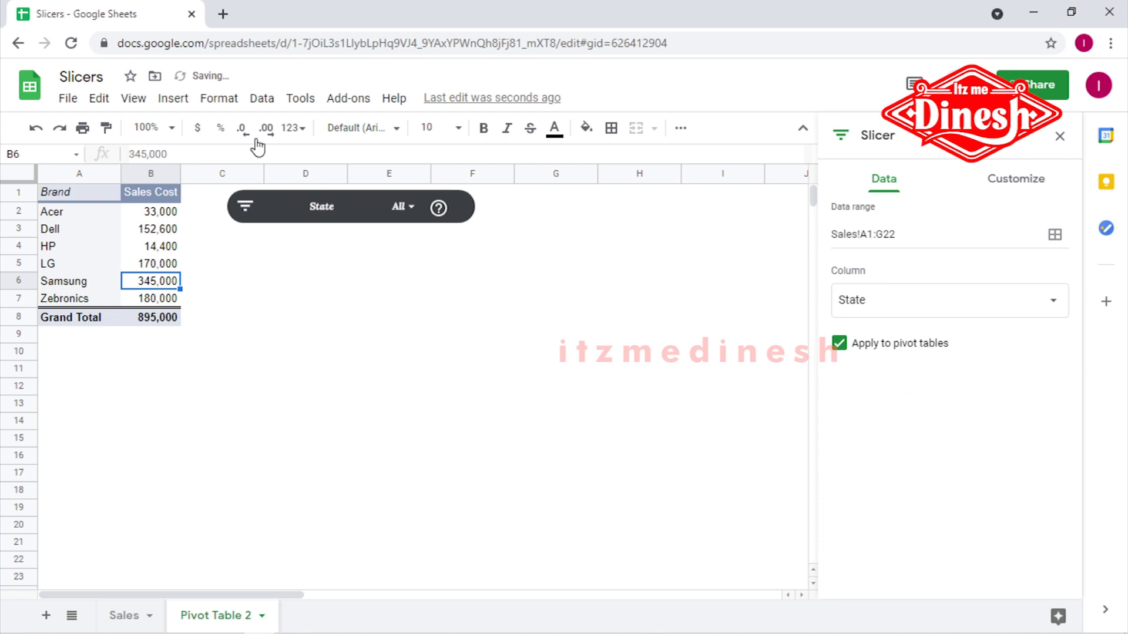
Filter the pivot table with the State slicer so that only Goa is selected.
left_click(400, 212)
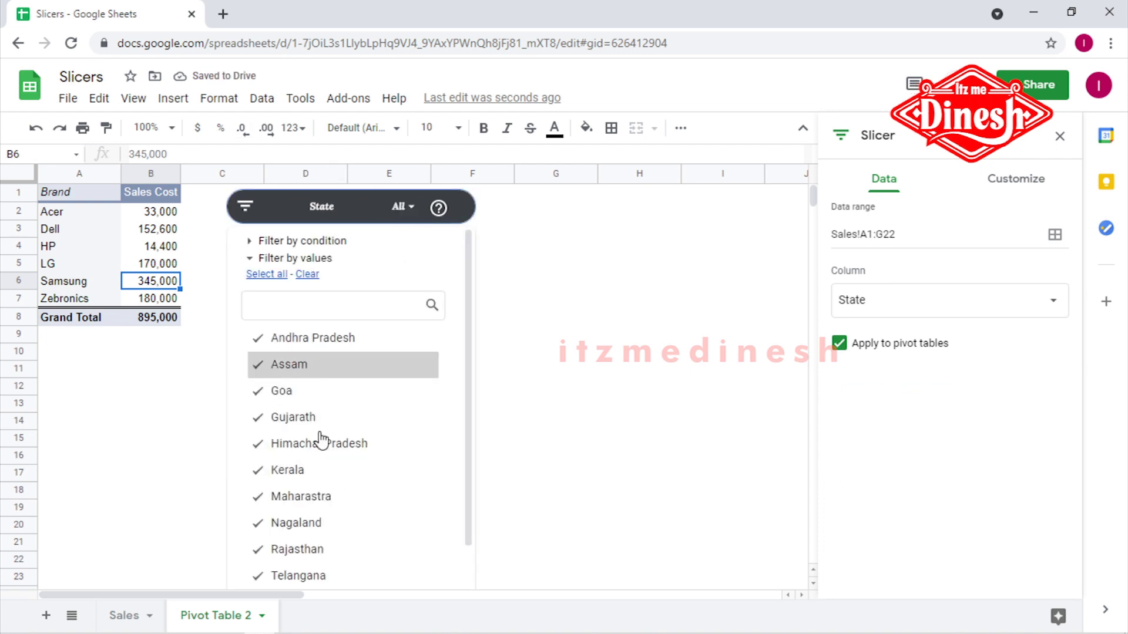
scroll(342, 447, "down", 2)
scroll(335, 525, "up", 2)
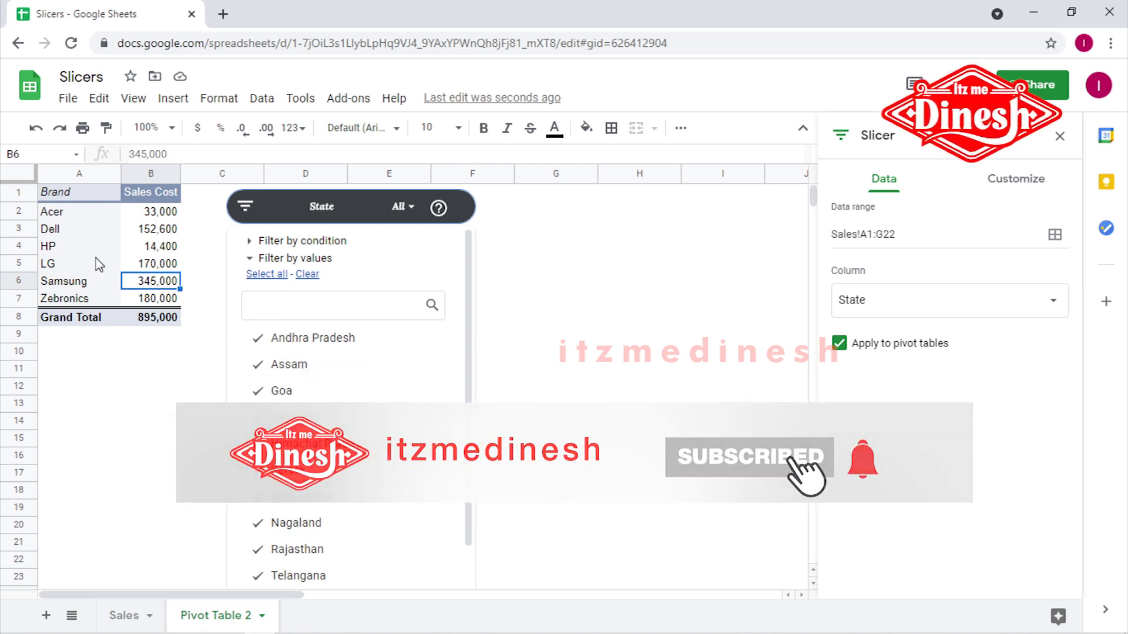
left_click(296, 211)
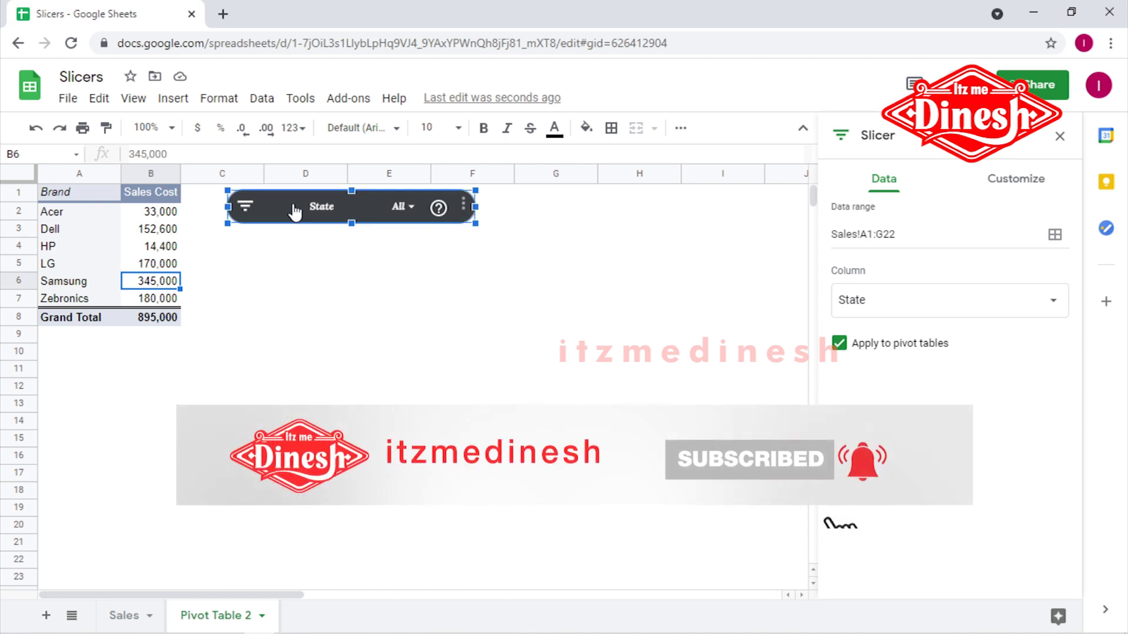
left_click(411, 209)
left_click(308, 275)
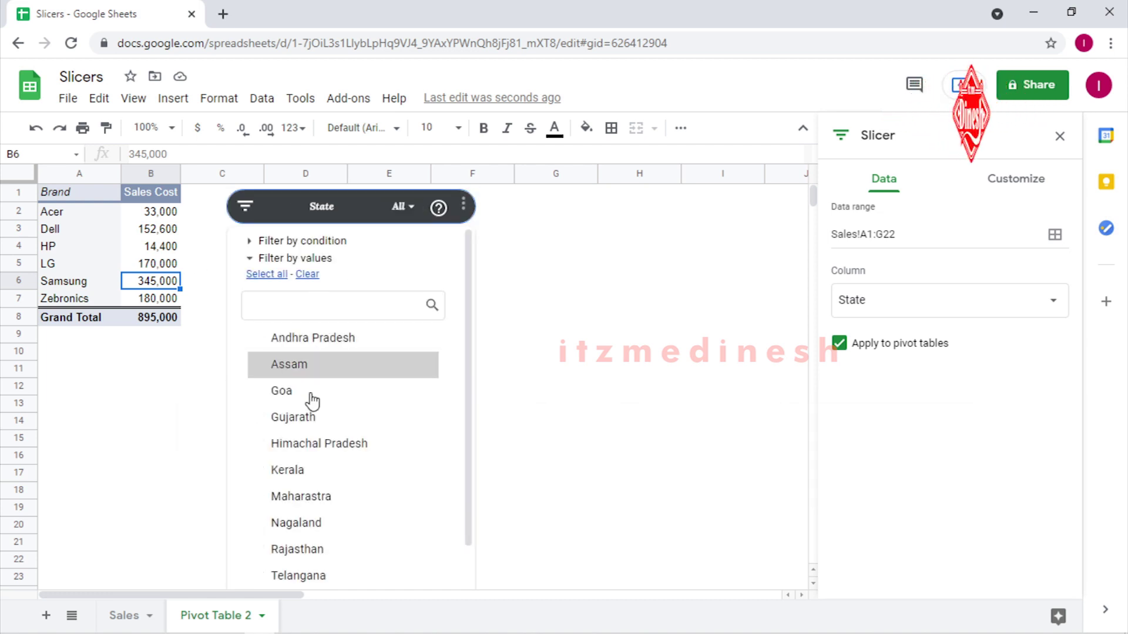
left_click(297, 390)
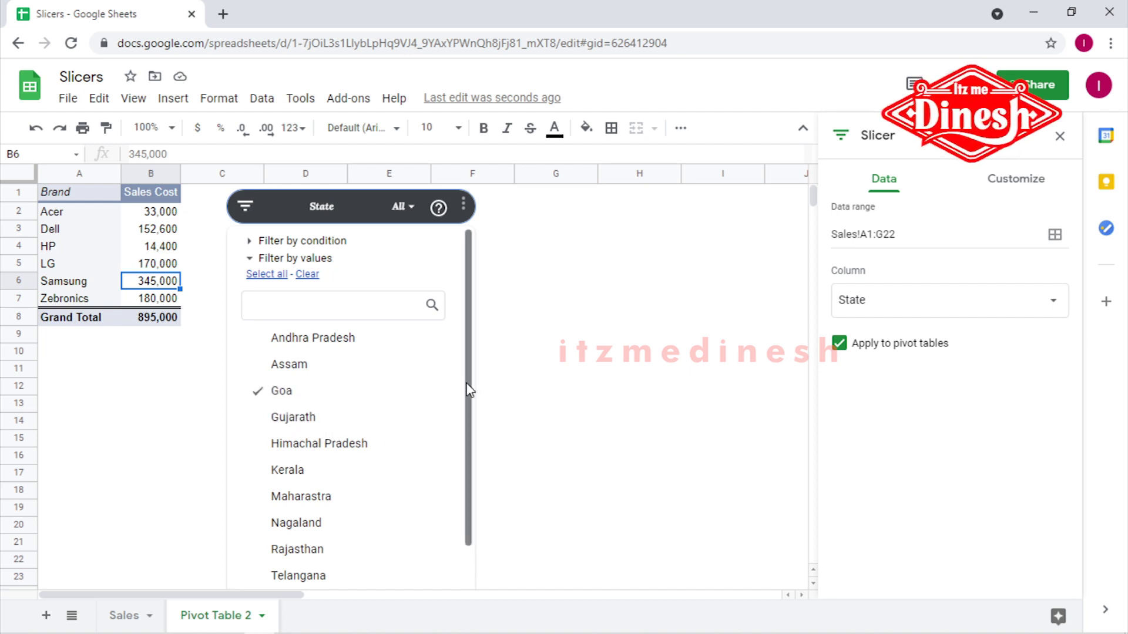
left_click_drag(468, 388, 468, 536)
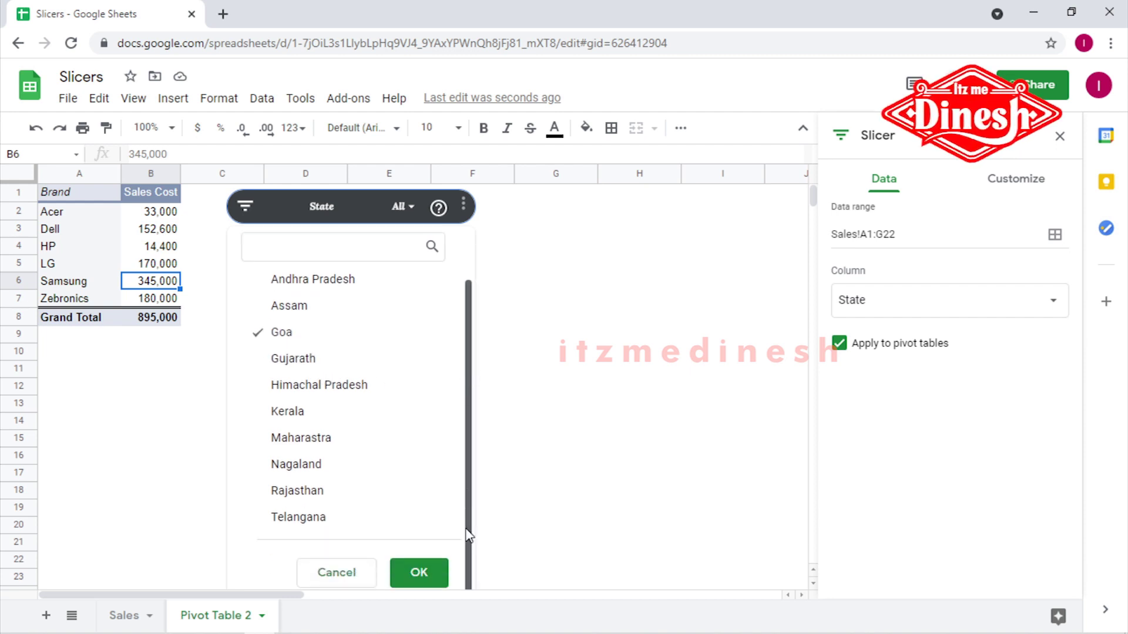
left_click(416, 576)
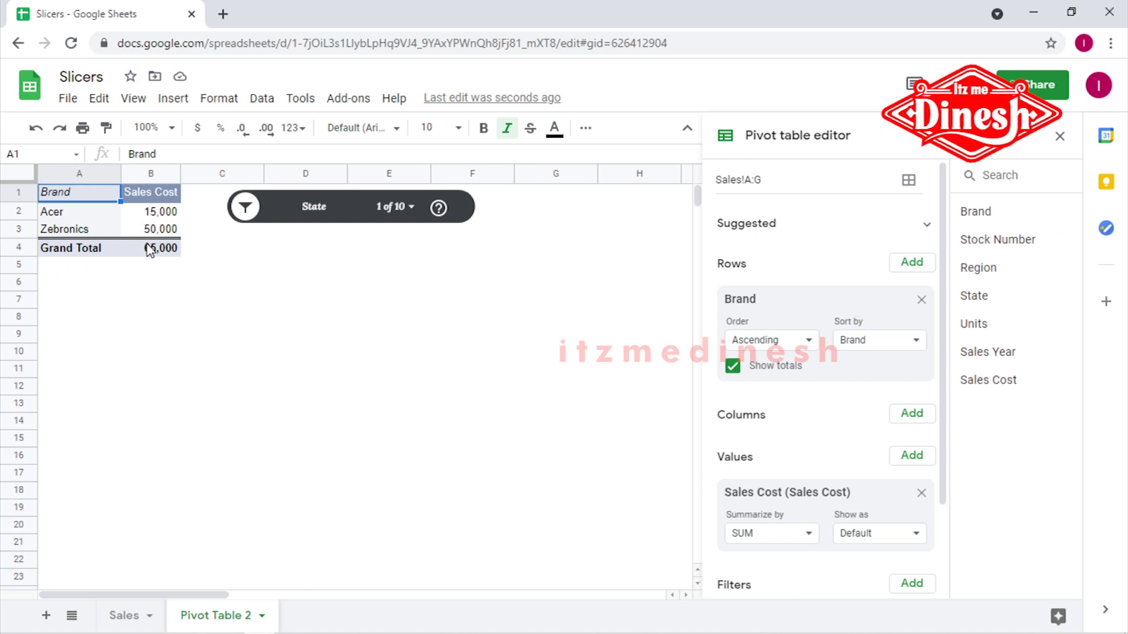
Reset the State slicer so that all states are selected.
scroll(749, 436, "down", 2)
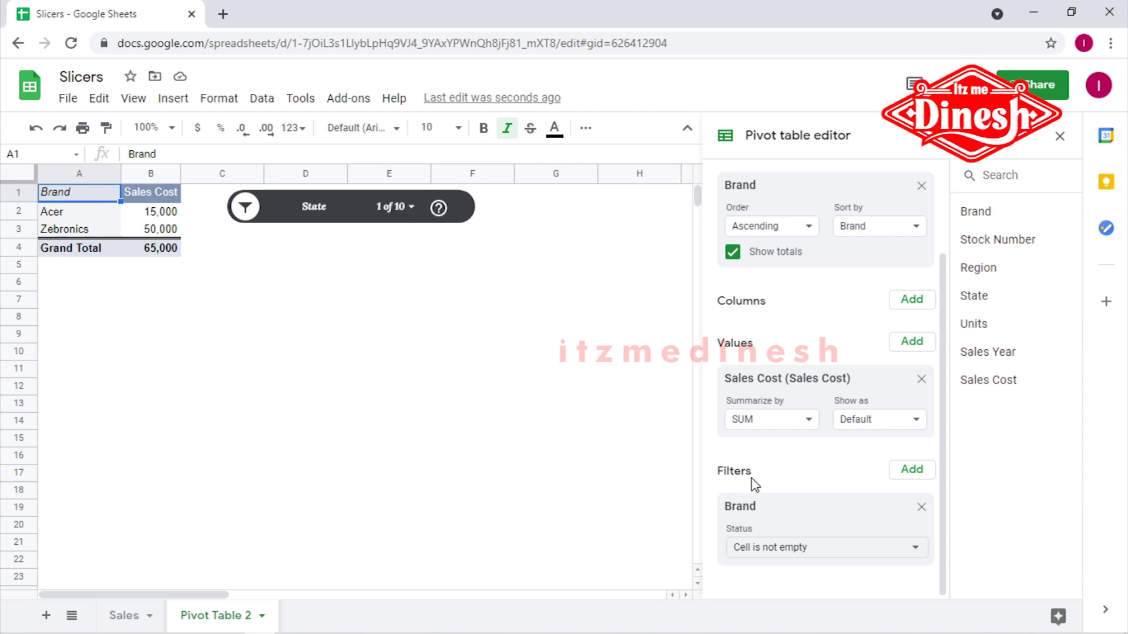
left_click(393, 207)
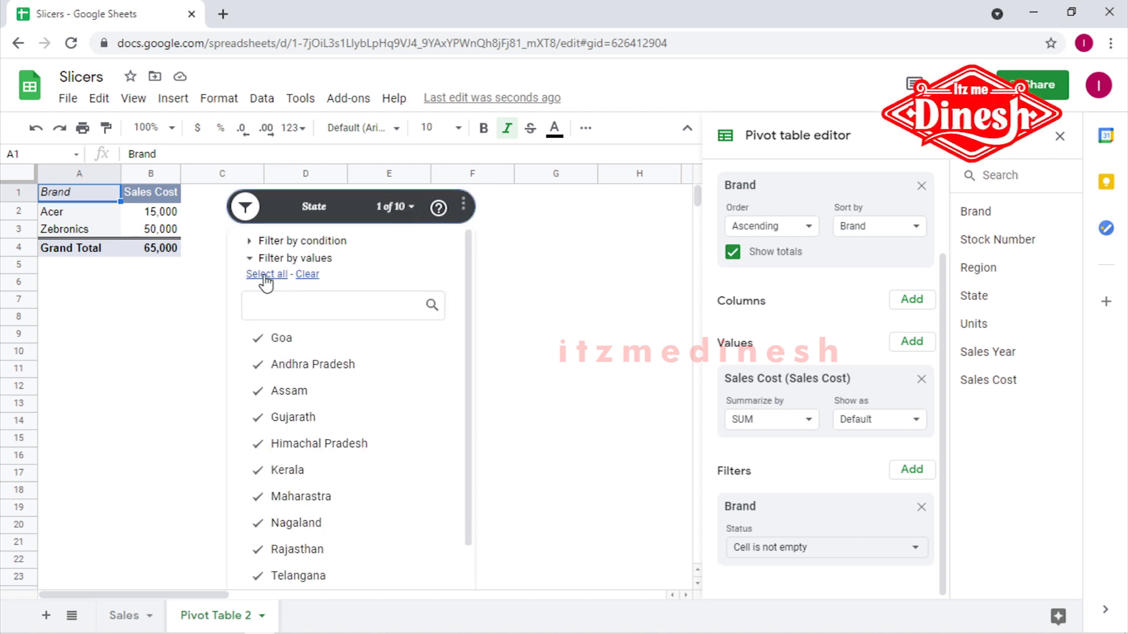
scroll(469, 346, "down", 2)
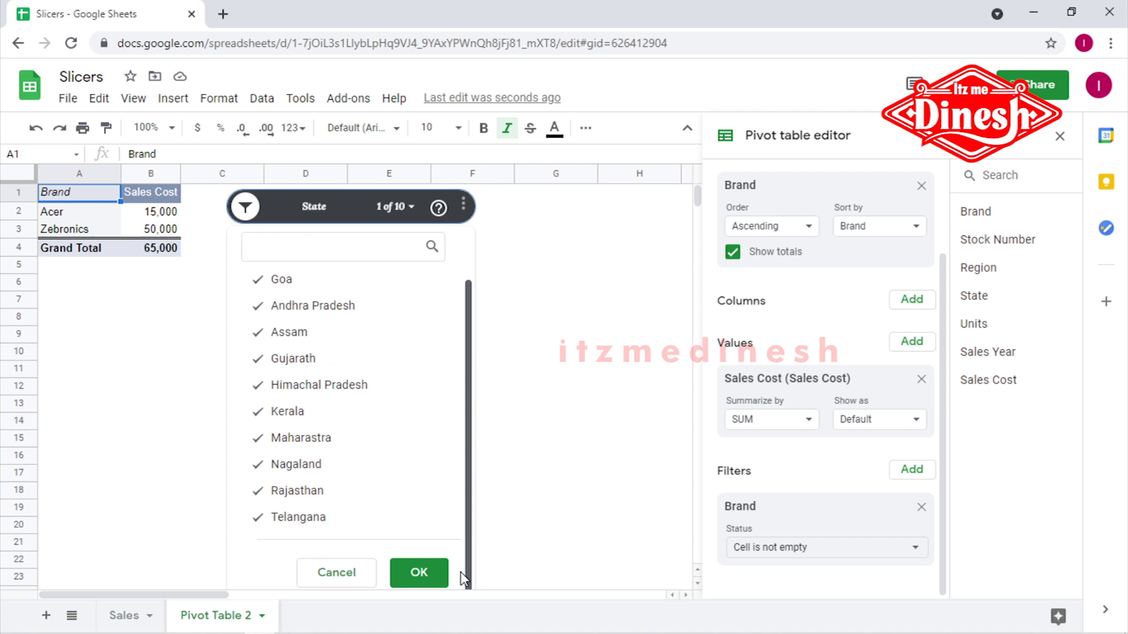
left_click(417, 574)
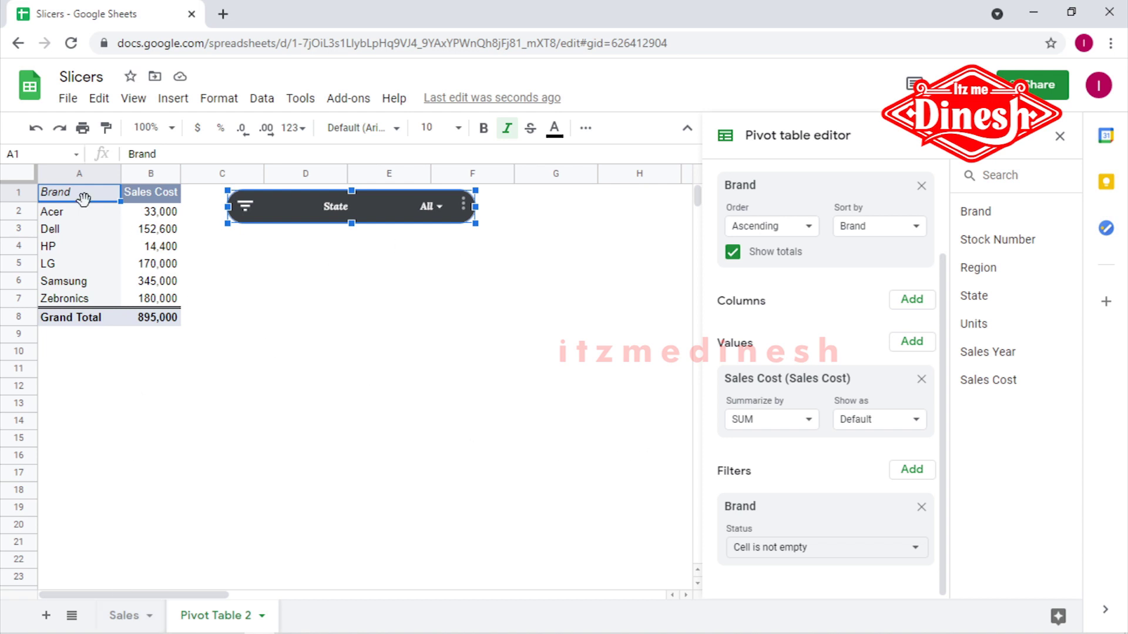
Insert four blank rows above the pivot table and move the State slicer into that space.
left_click_drag(75, 199, 156, 319)
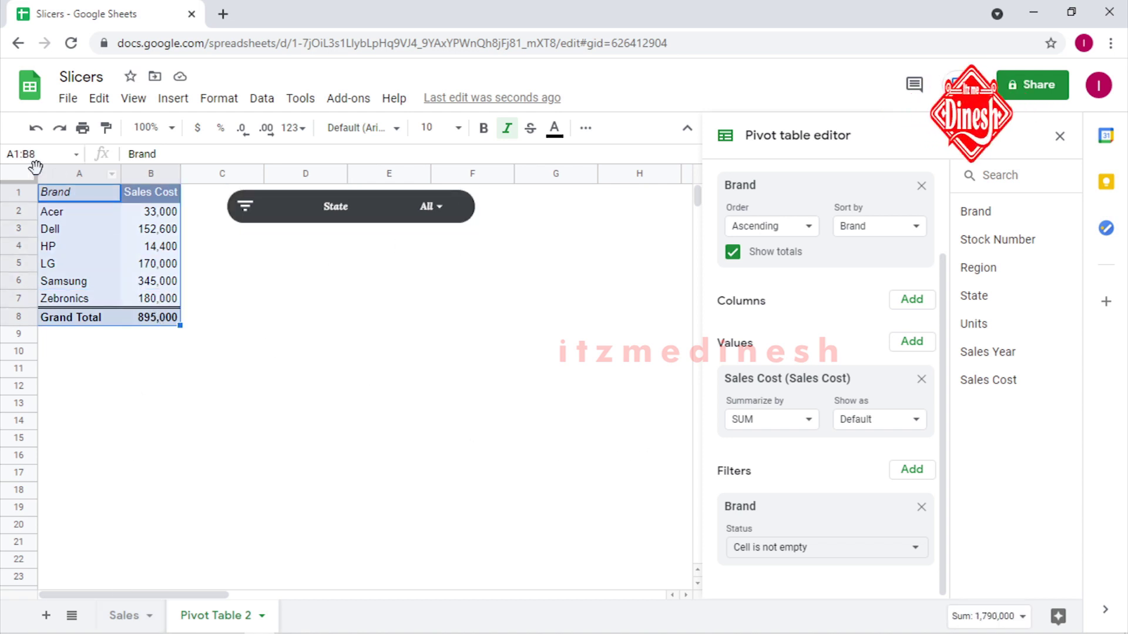
left_click(13, 188)
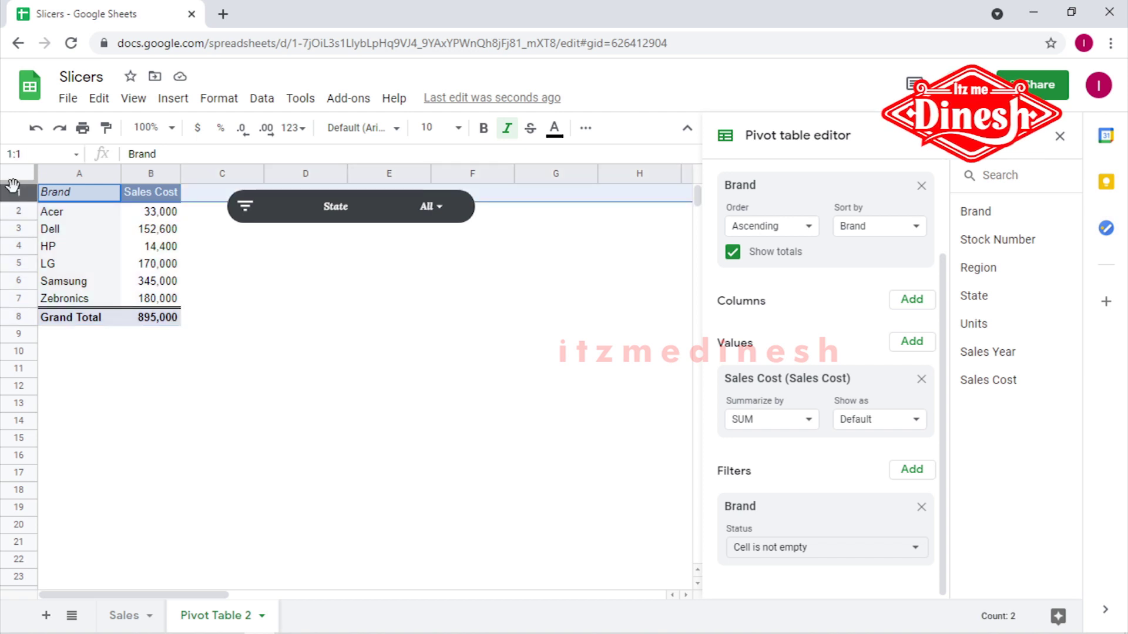
key("ctrl+alt+=")
key("ctrl+alt+=")
key("ctrl+alt+=")
key("ctrl+alt+=")
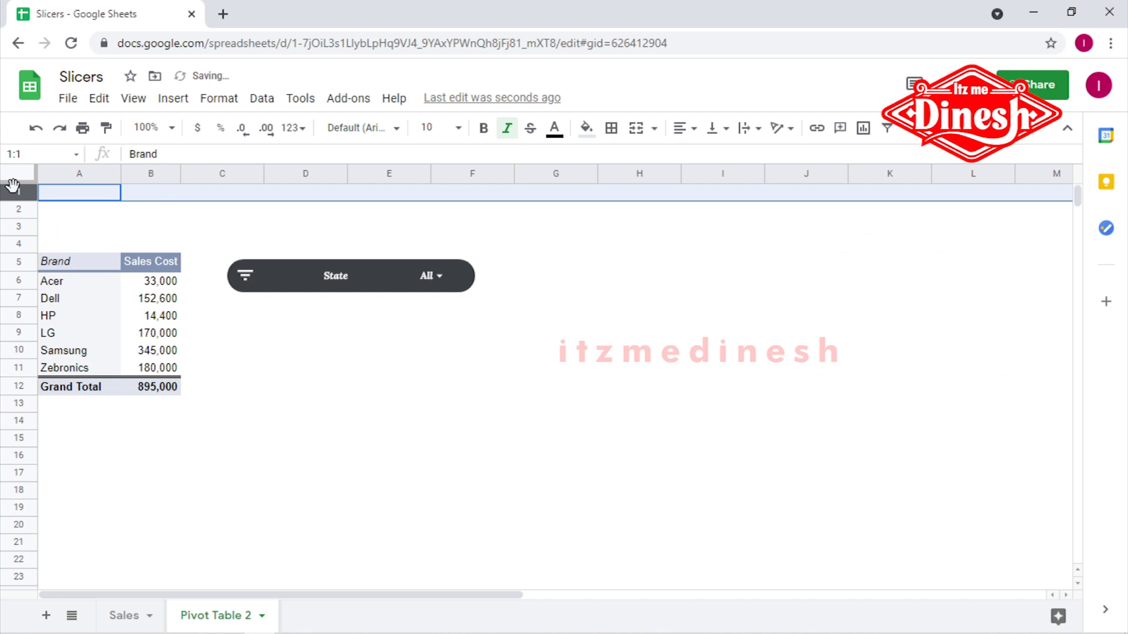
left_click(253, 475)
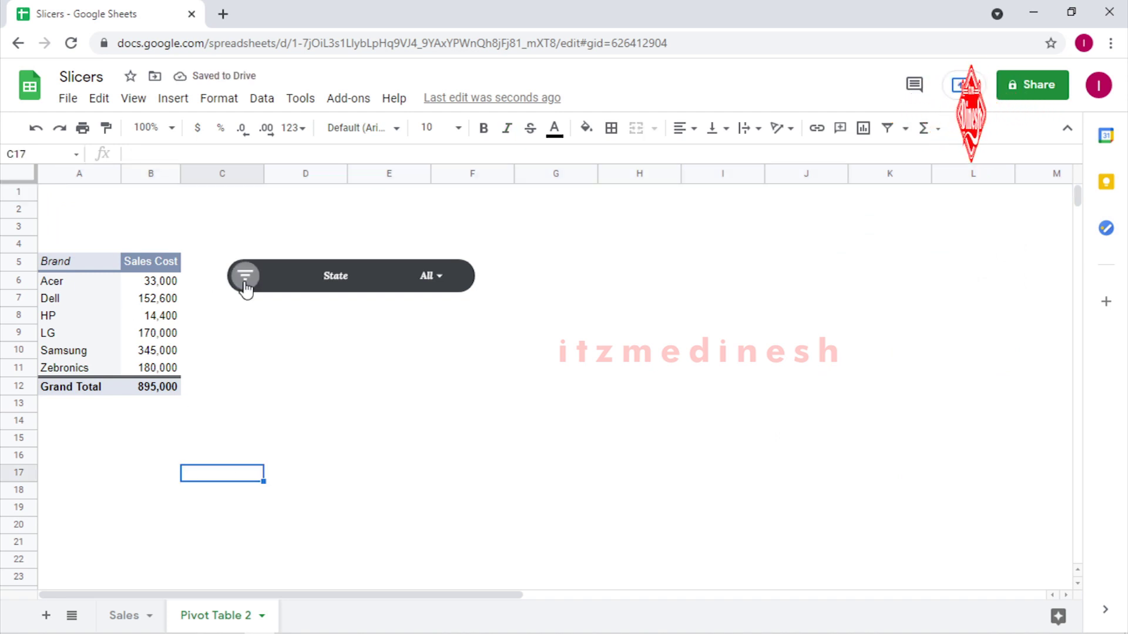
left_click(290, 281)
left_click_drag(302, 275, 199, 195)
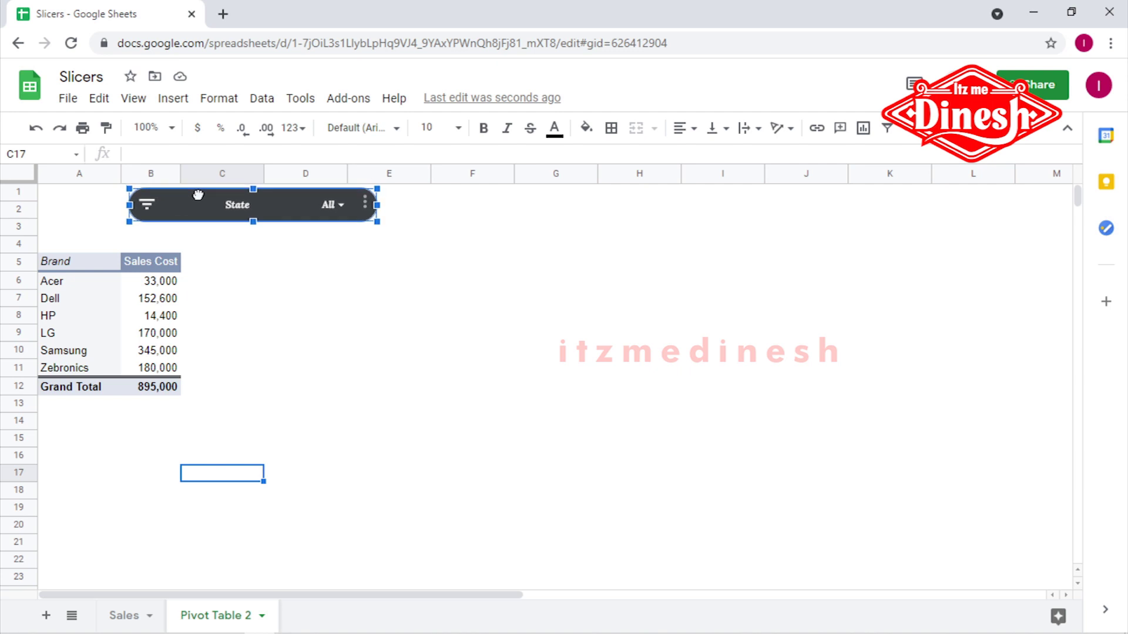
Copy the whole pivot table in A5:B12 and paste it at cell D5.
left_click_drag(73, 262, 163, 389)
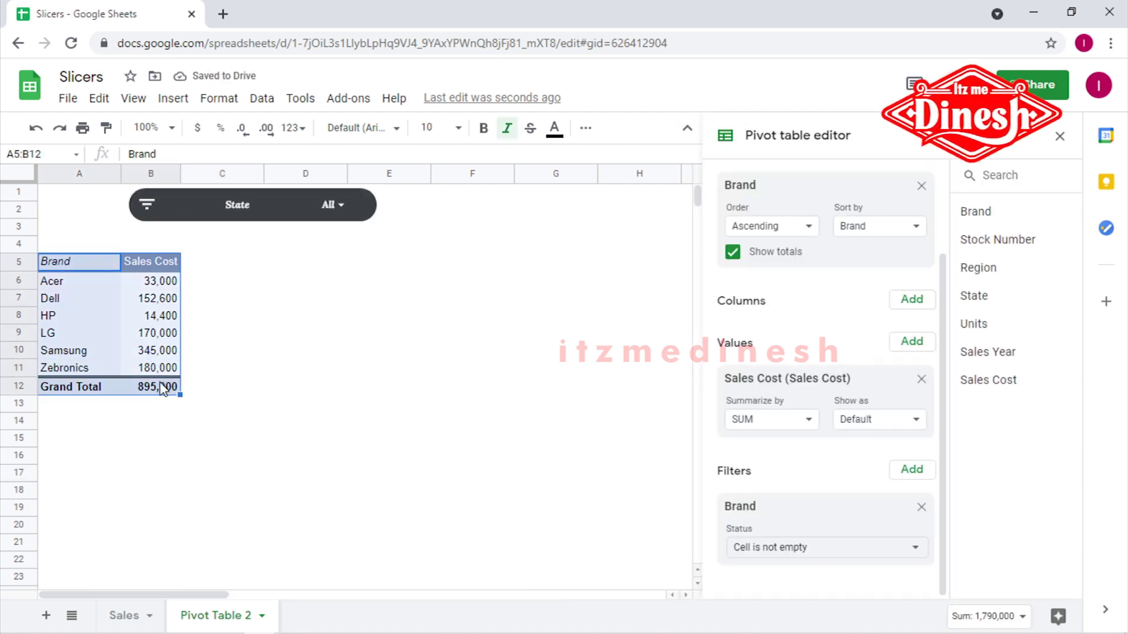
left_click(301, 263)
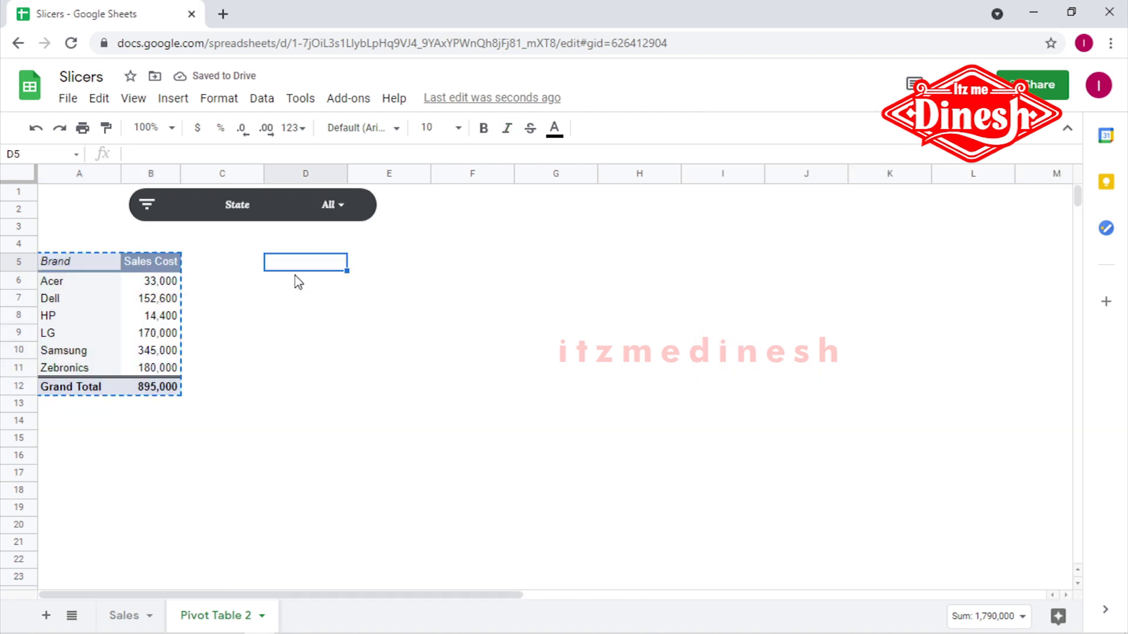
key("ctrl+v")
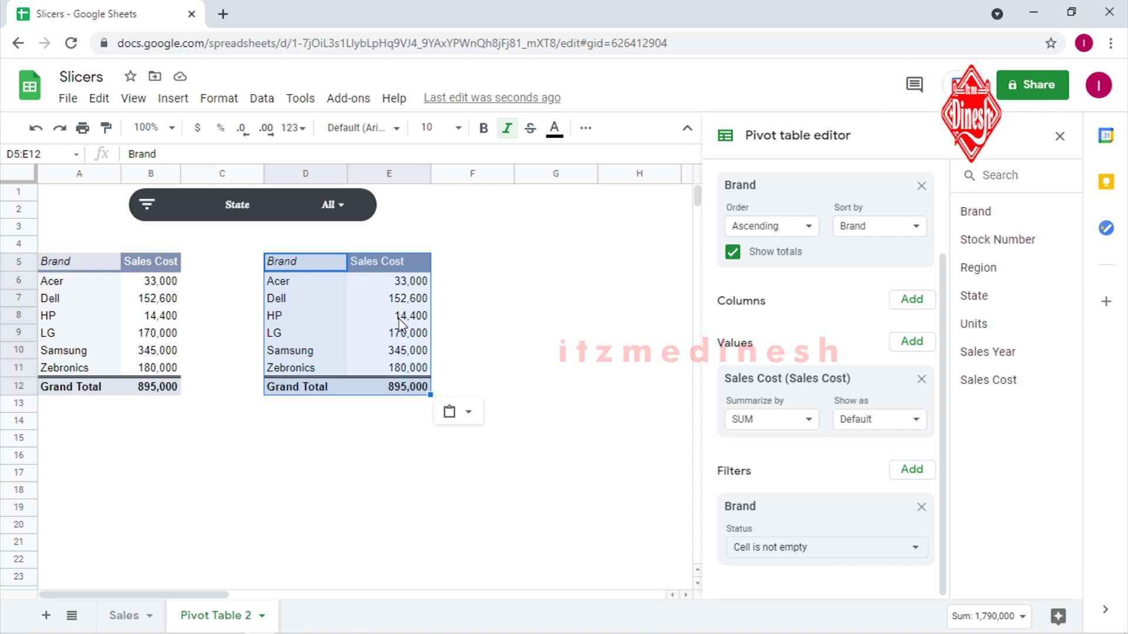
In the copied pivot table, remove the Brand filter and replace the Sales Cost value with Units summarized by COUNTA.
left_click_drag(992, 325, 764, 532)
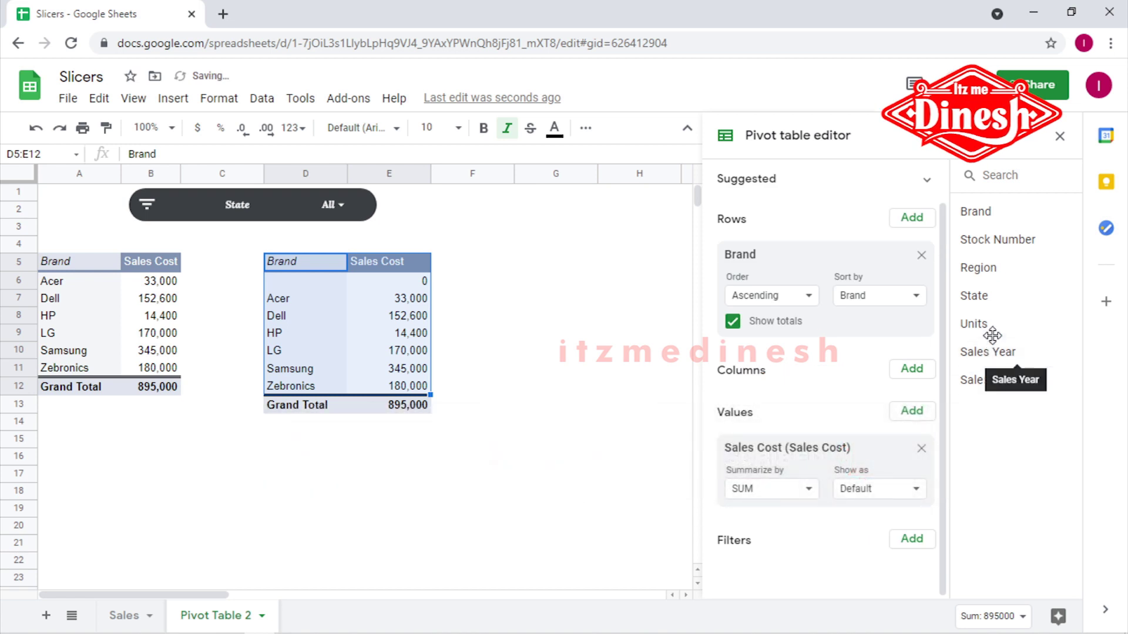
left_click_drag(991, 328, 753, 473)
left_click(802, 536)
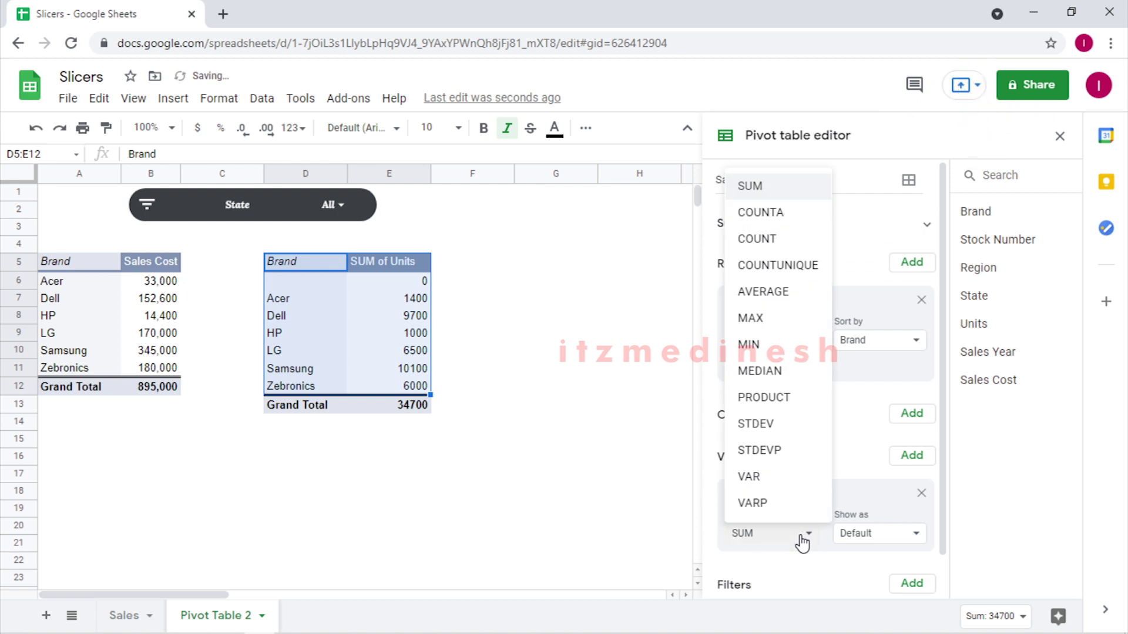
left_click(779, 220)
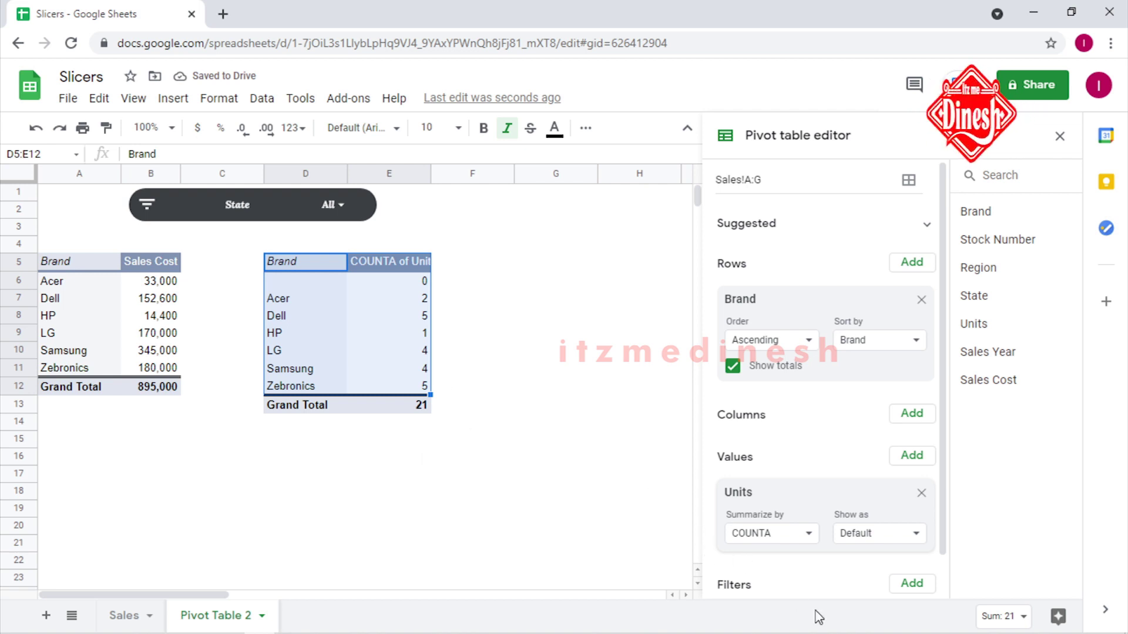
Add a Brand filter to the copied pivot table with the condition "Is not empty".
scroll(904, 504, "down", 1)
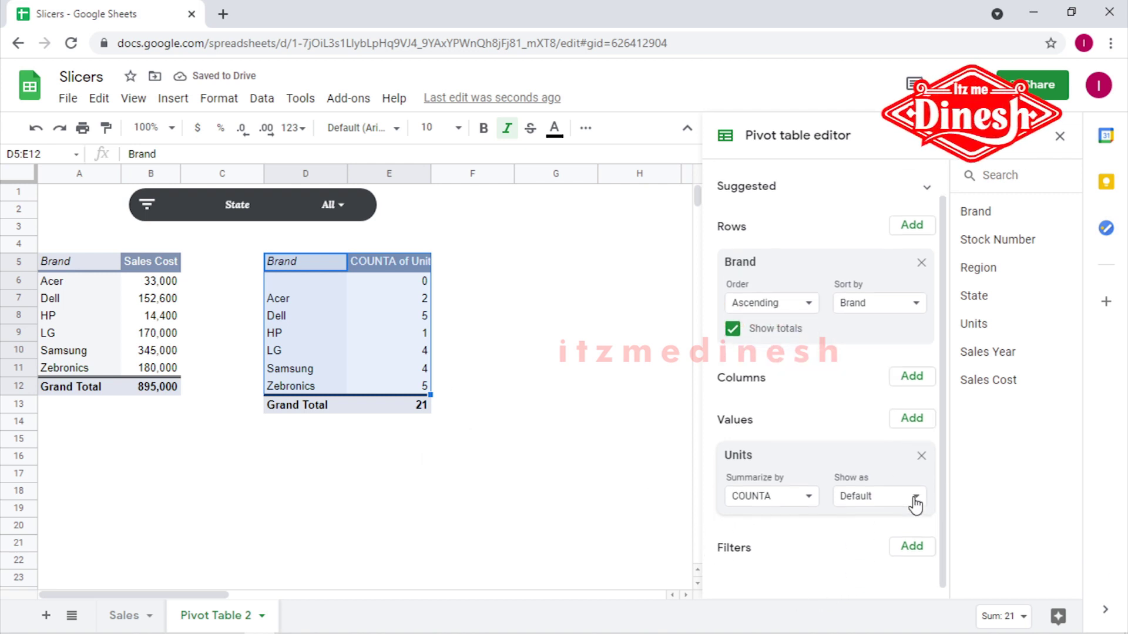
left_click(913, 541)
left_click(882, 358)
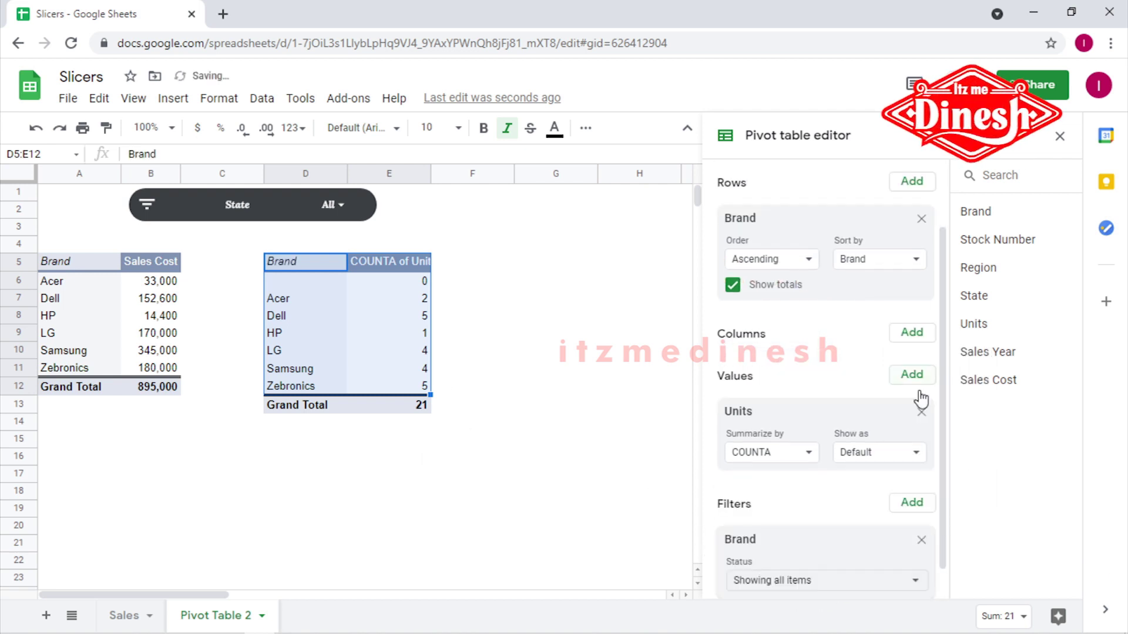
left_click(803, 581)
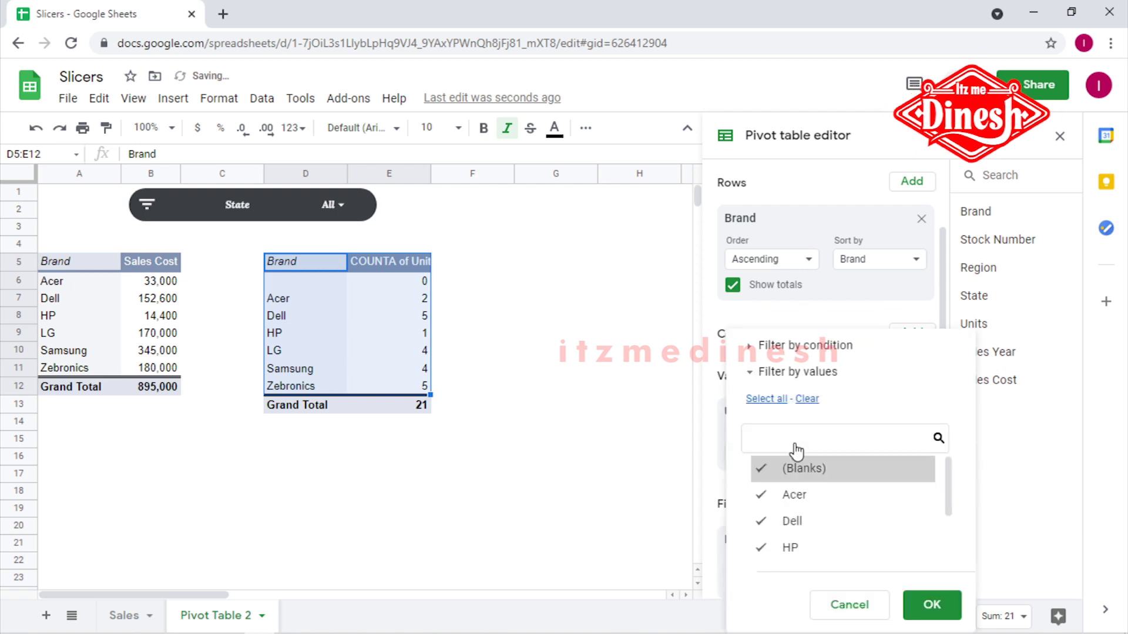
left_click(790, 345)
left_click(799, 347)
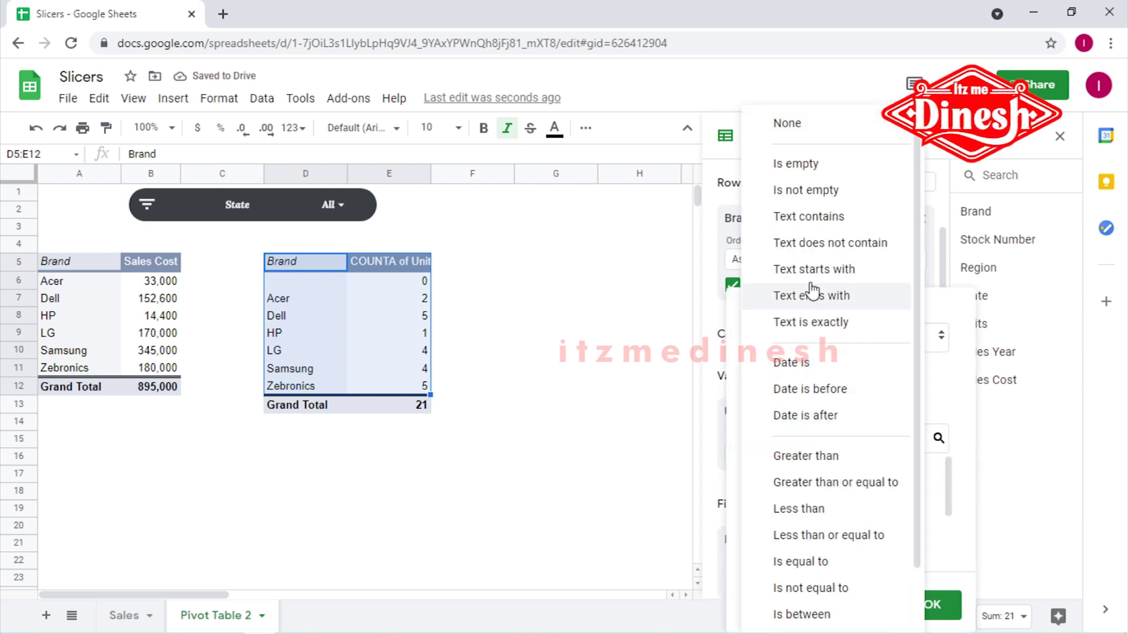
left_click(821, 196)
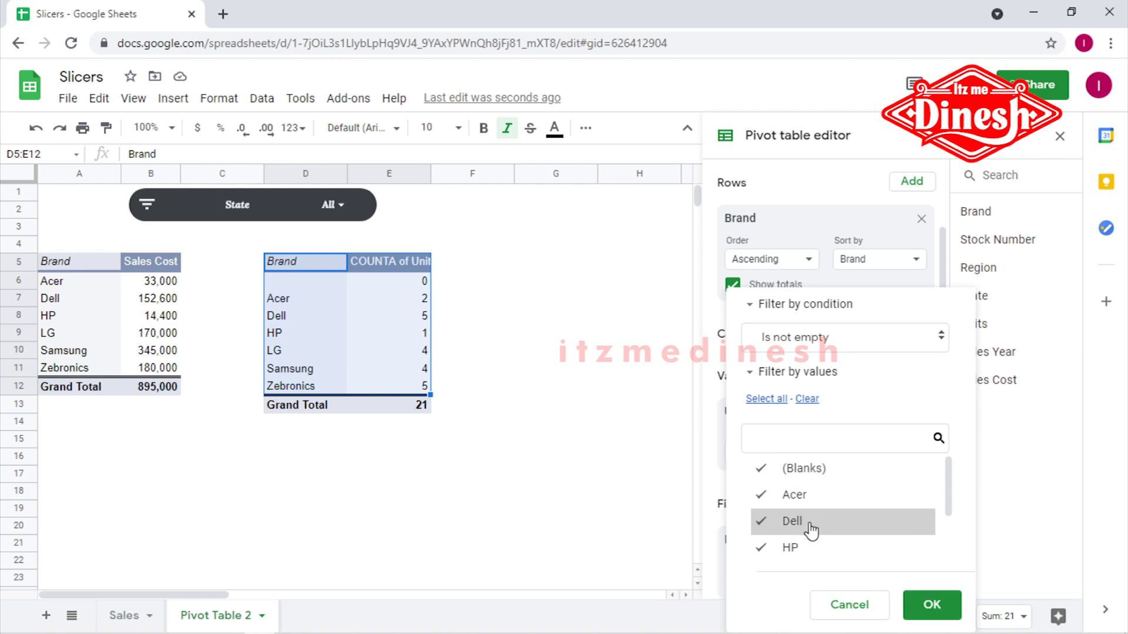
left_click(934, 605)
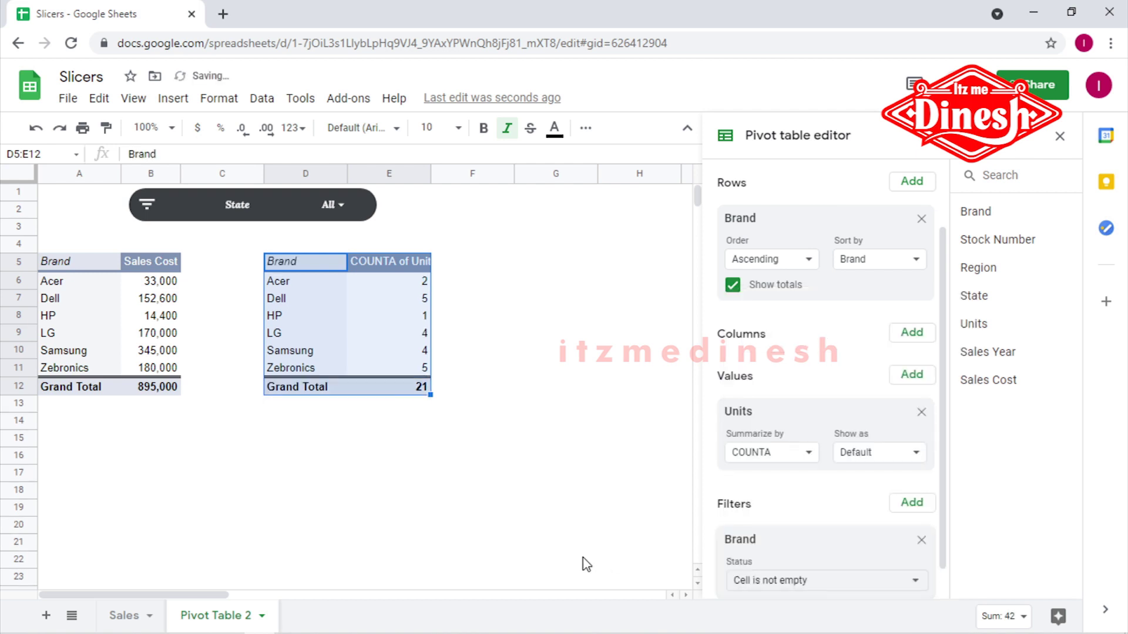
left_click(372, 479)
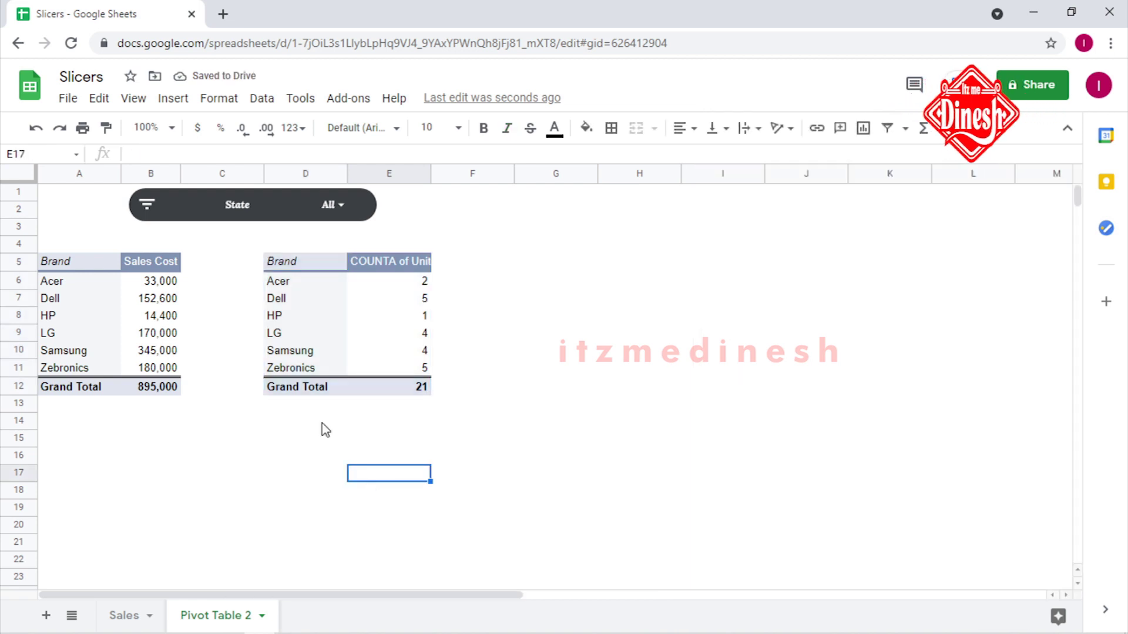
Rename the copied pivot table's value header in E5 to Unit Count and narrow column E to fit it.
left_click(84, 305)
left_click(176, 302)
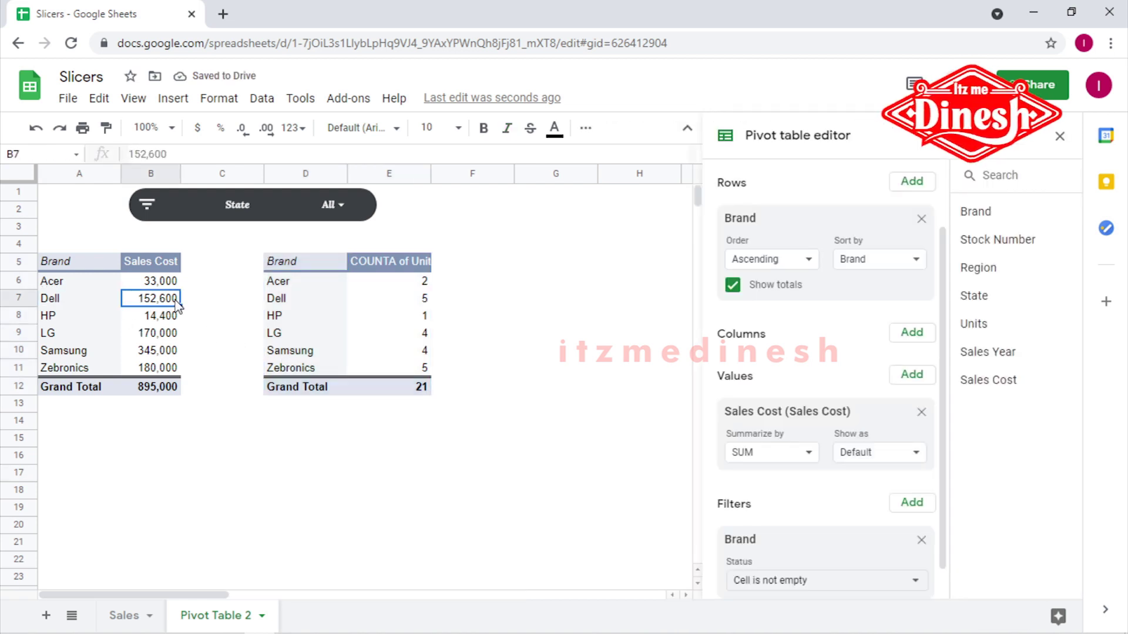
left_click(310, 305)
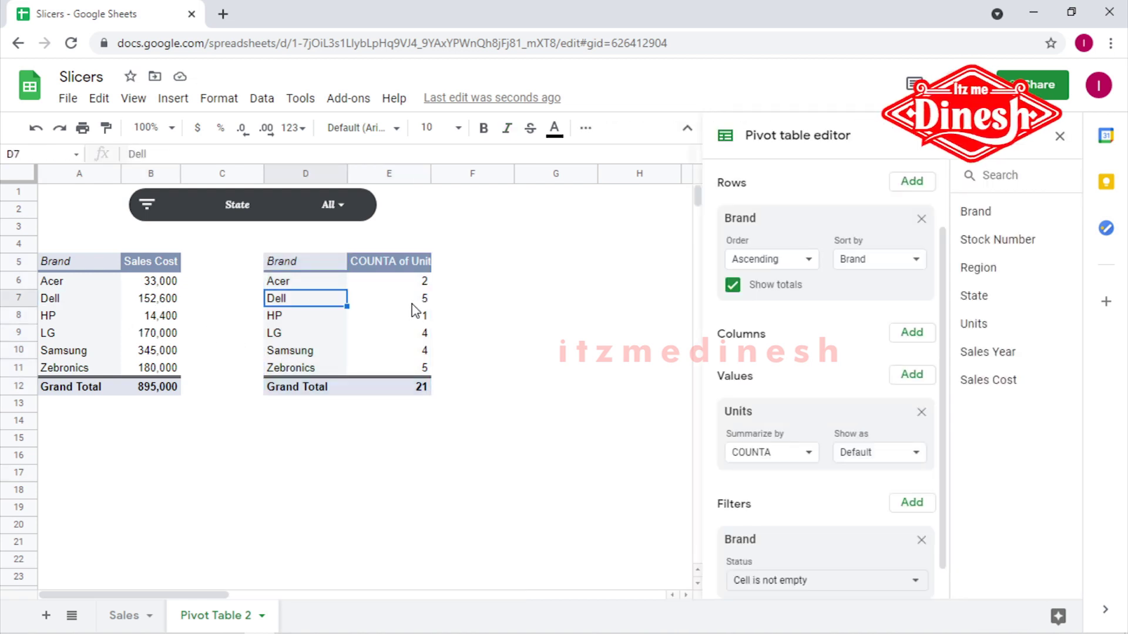
left_click(412, 302)
left_click(388, 266)
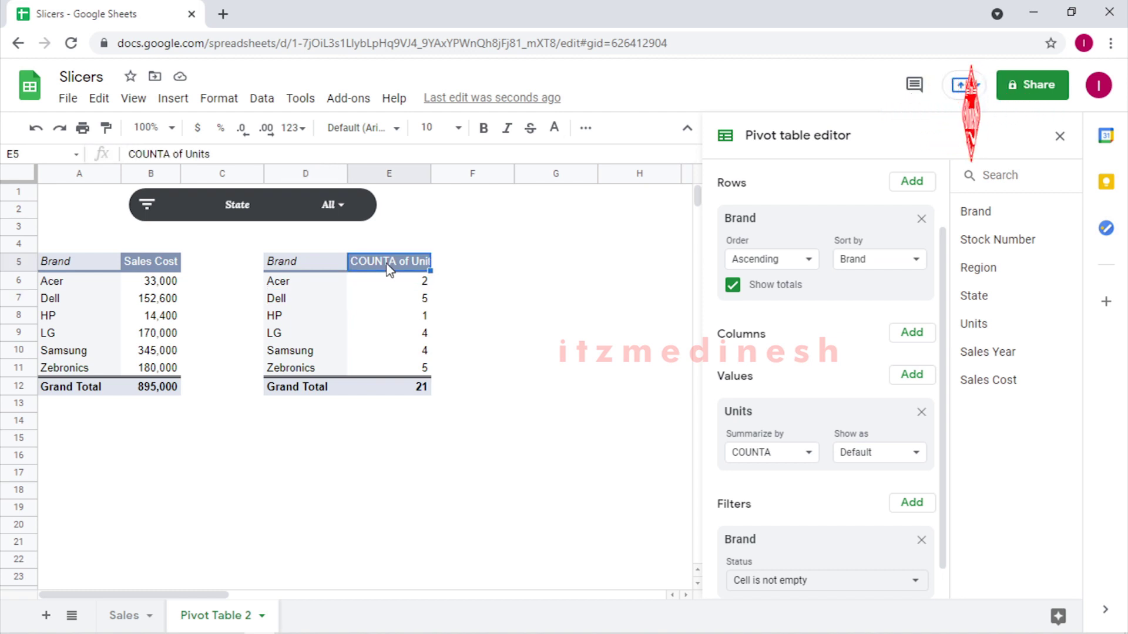
type("Unit Count")
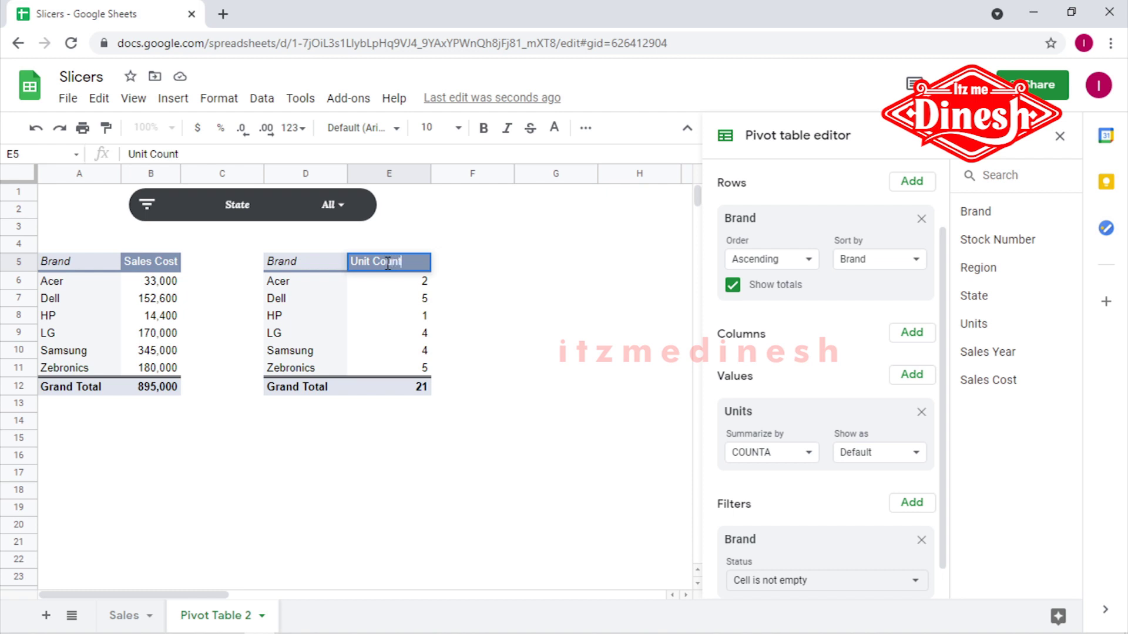
key("Return")
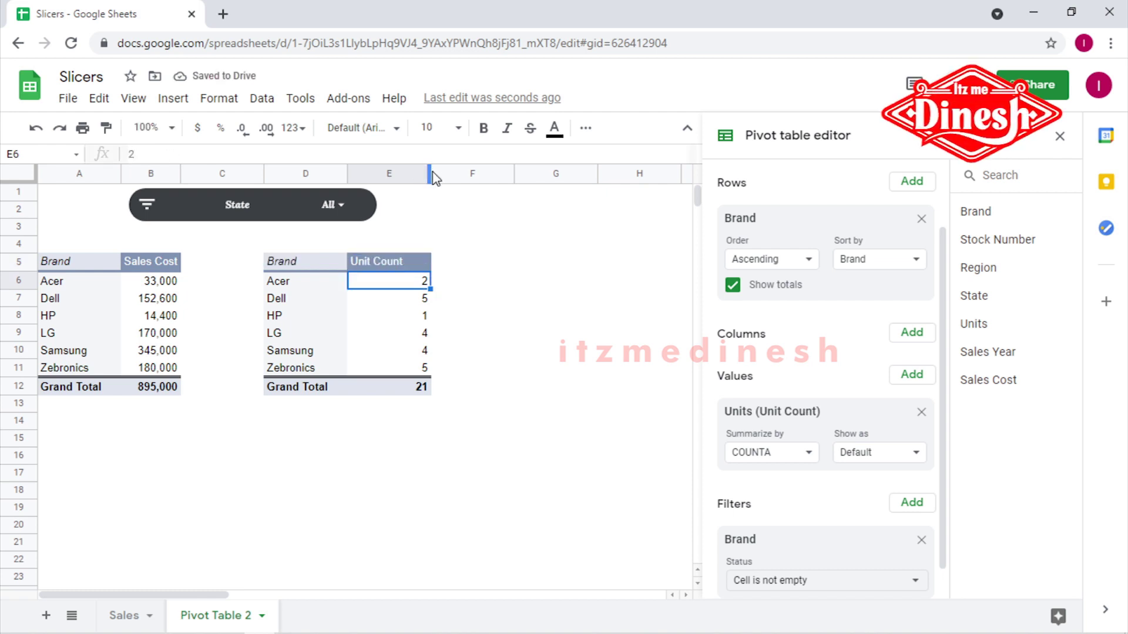
left_click_drag(409, 171, 410, 171)
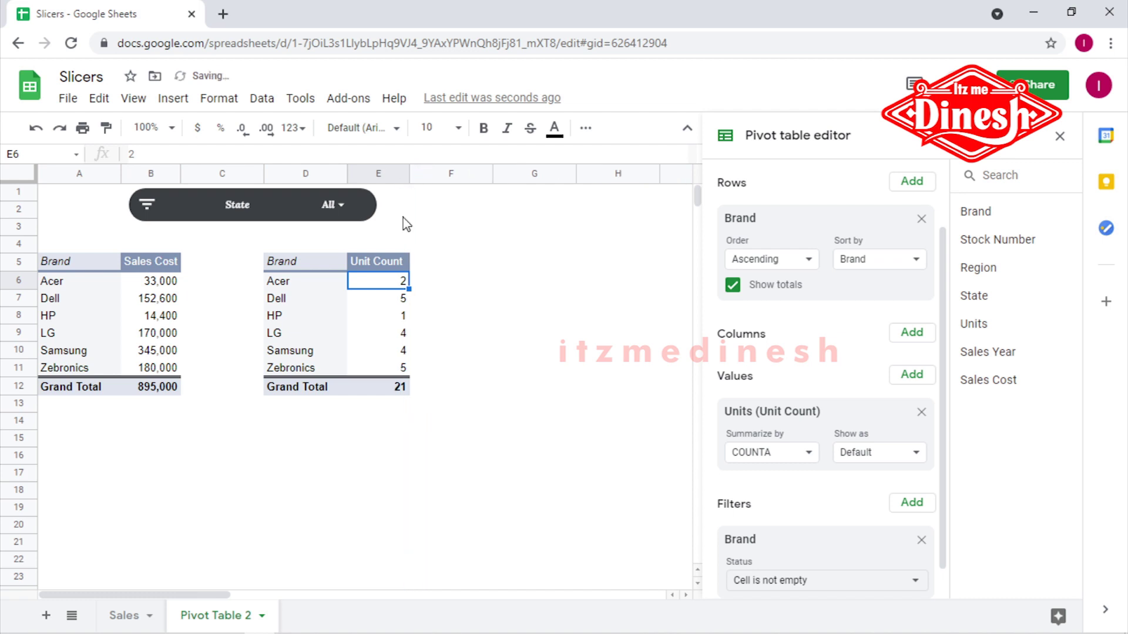
left_click(306, 490)
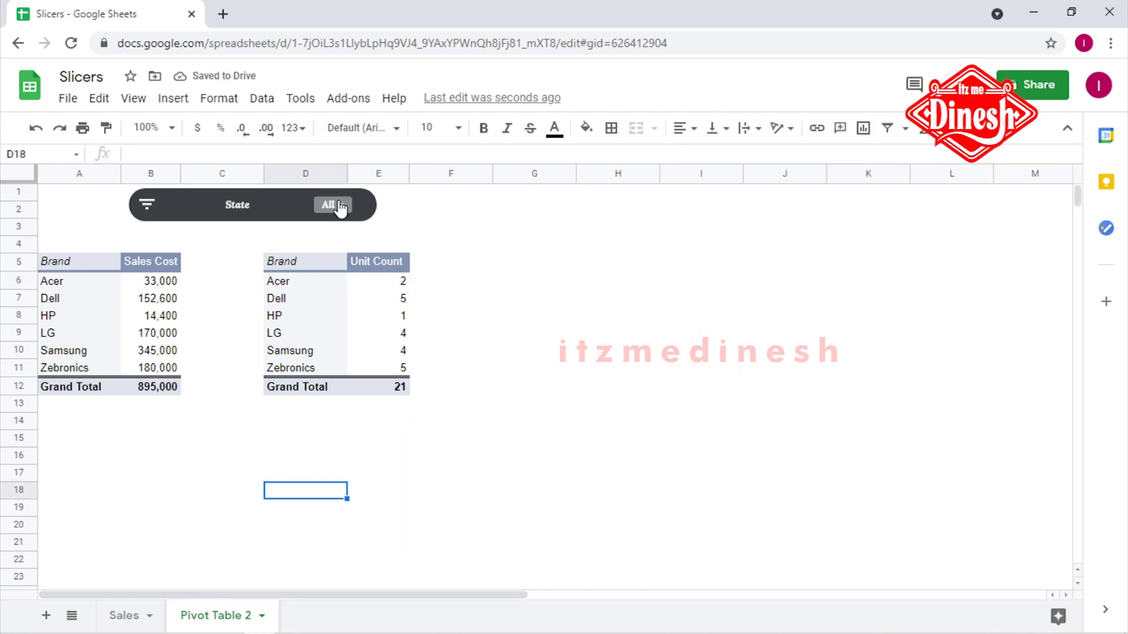
Filter both pivot tables with the State slicer so that only Assam is selected.
left_click(332, 205)
left_click(209, 273)
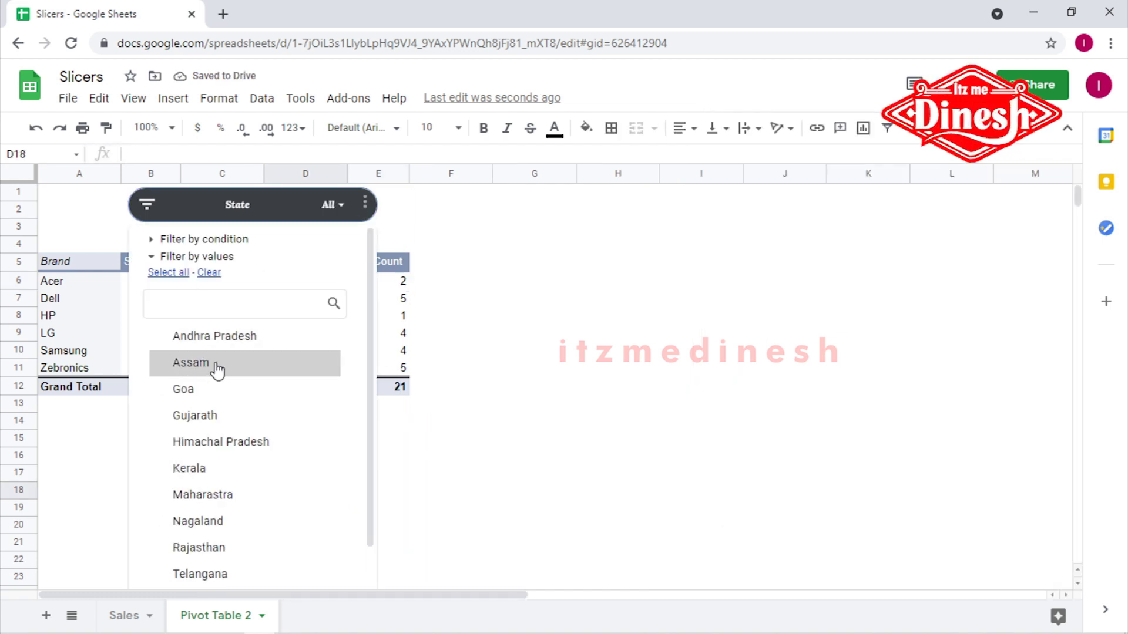
left_click(214, 367)
left_click_drag(372, 424, 370, 589)
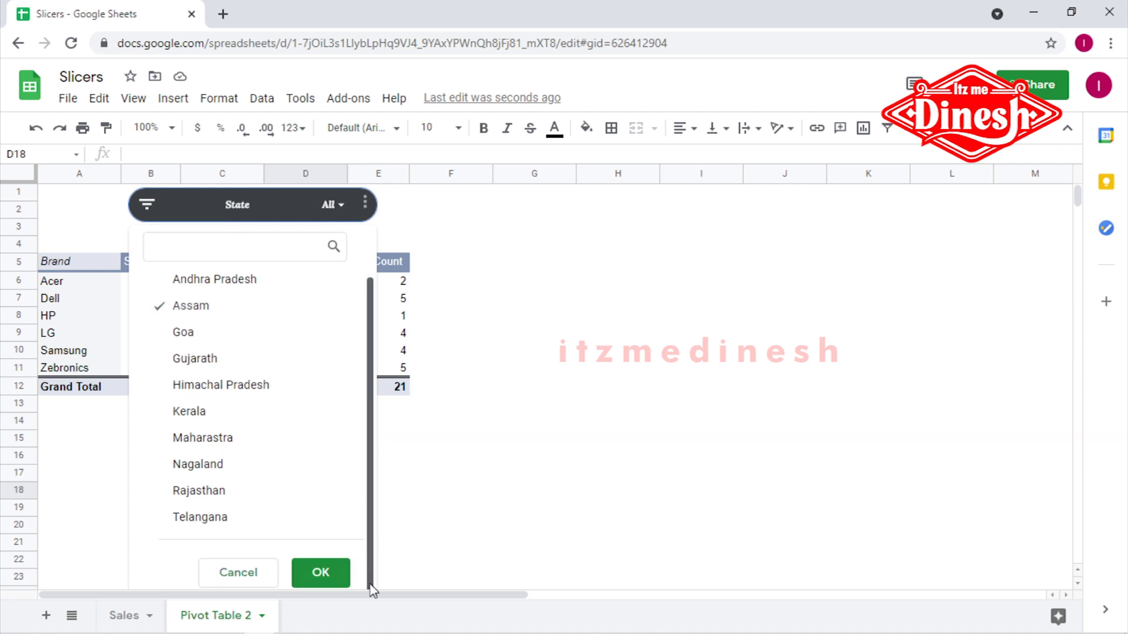
left_click(323, 574)
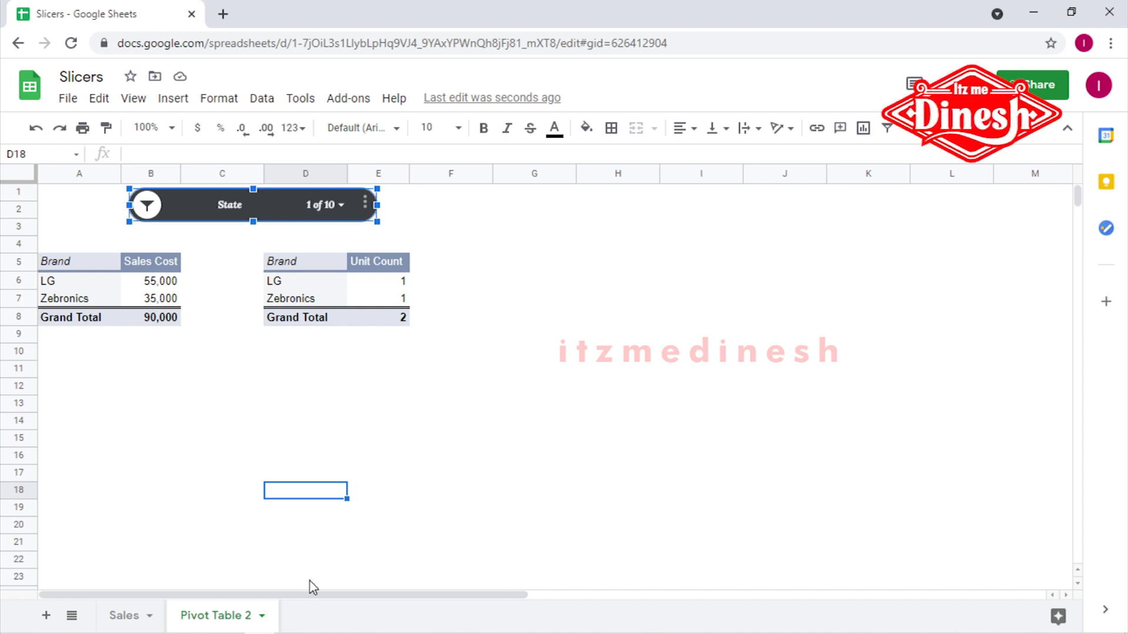
Clear the Assam restriction by selecting all states in the State slicer.
left_click(345, 209)
left_click(168, 272)
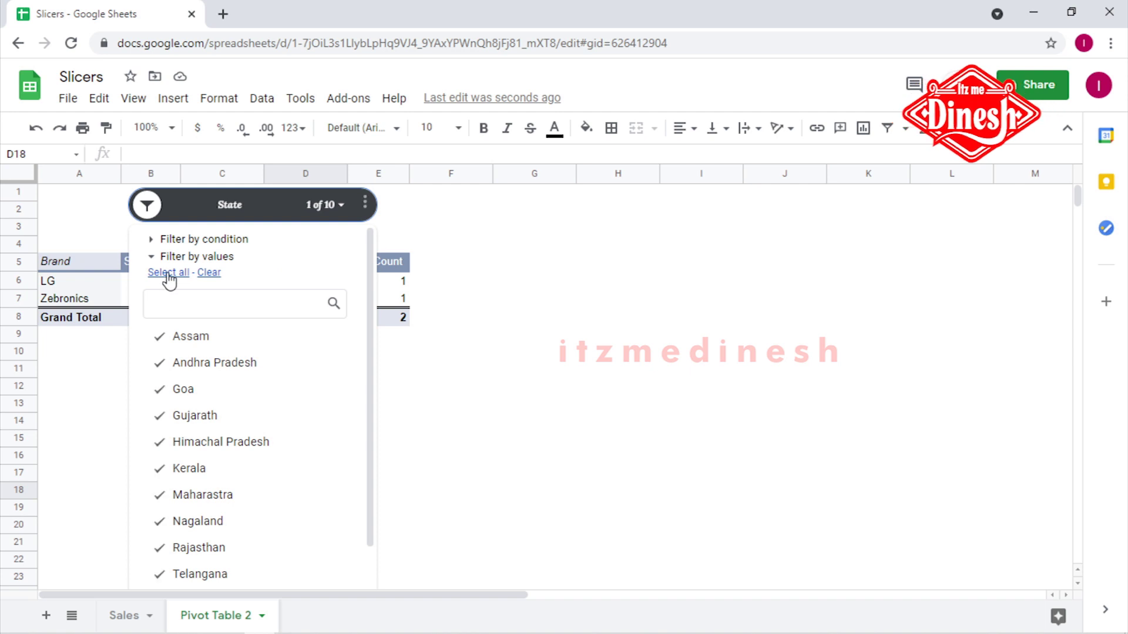
scroll(370, 373, "down", 2)
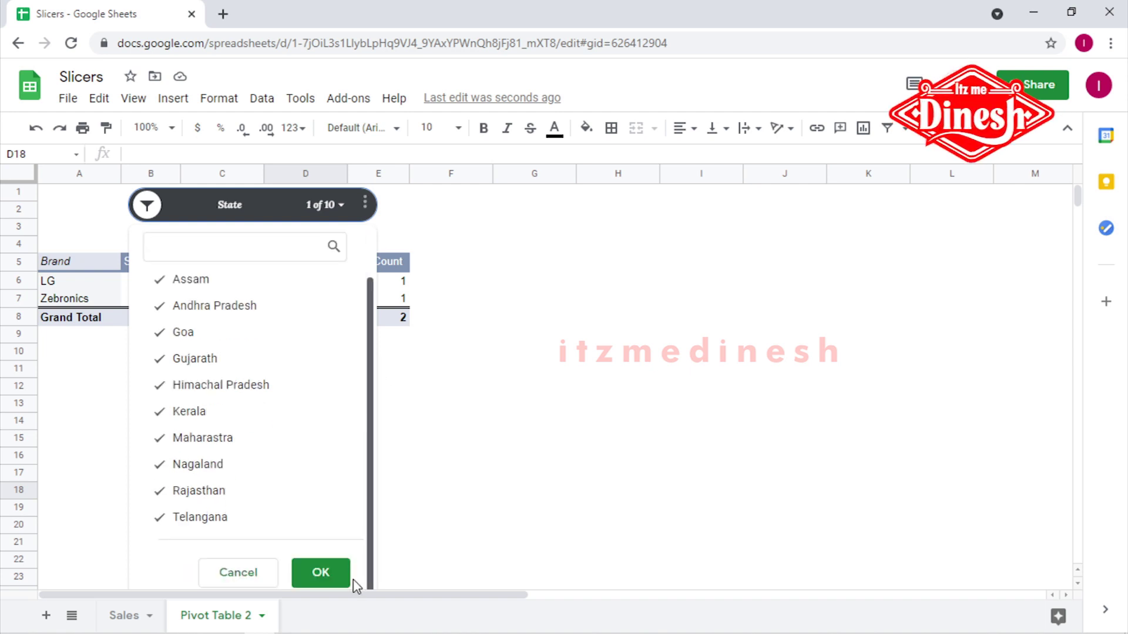
left_click(320, 574)
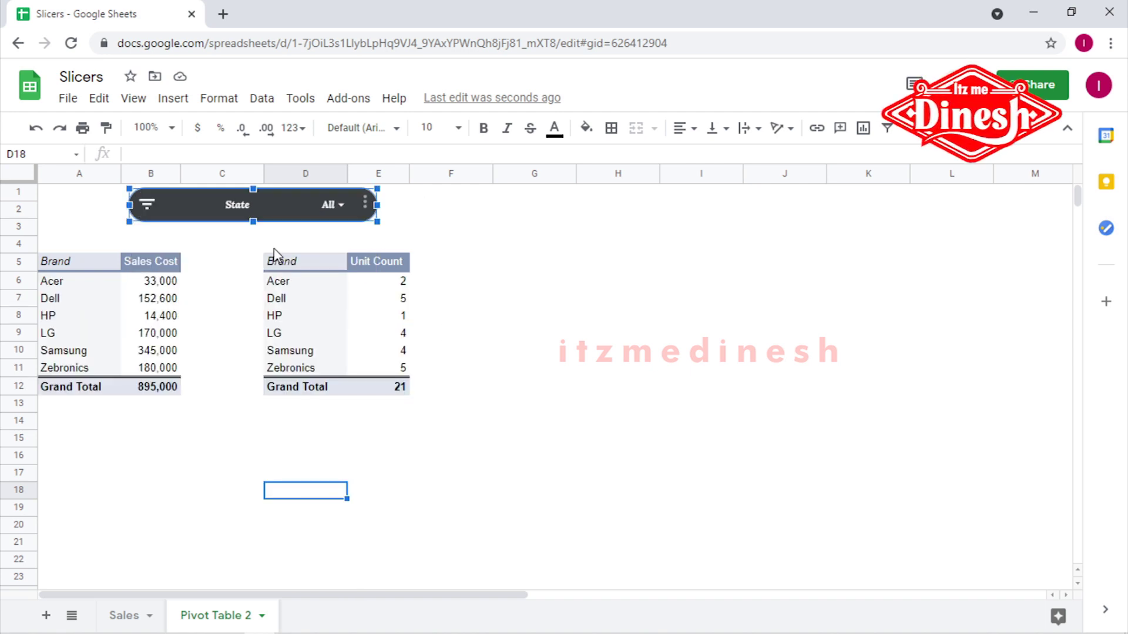
Move the State slicer over the Sales Cost pivot table and narrow it to roughly that table's width.
left_click_drag(219, 206, 144, 198)
left_click_drag(302, 202, 212, 215)
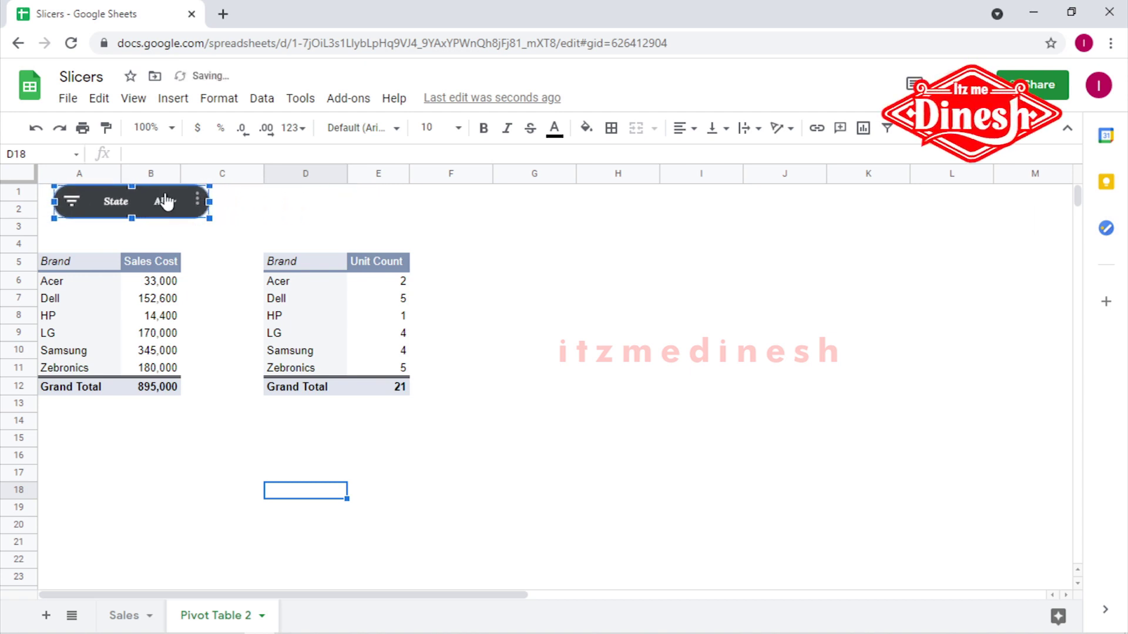
left_click(295, 205)
Insert a second slicer based on the pivot table's data and place it beside the State slicer, above the Unit Count table.
left_click(150, 298)
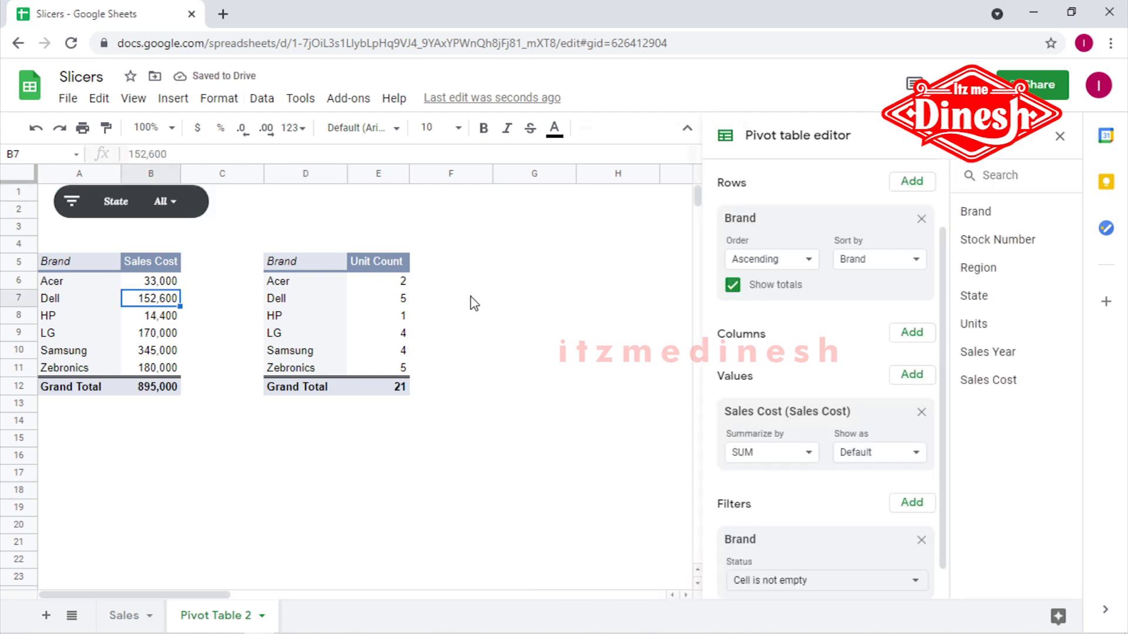
left_click(372, 320)
left_click(148, 318)
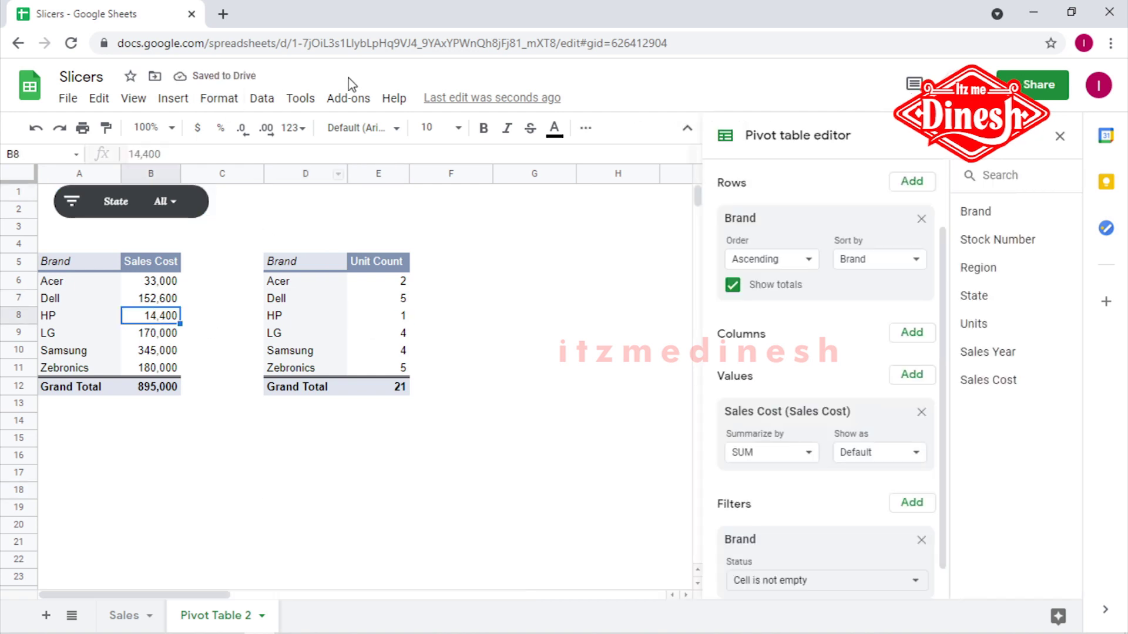
left_click(262, 99)
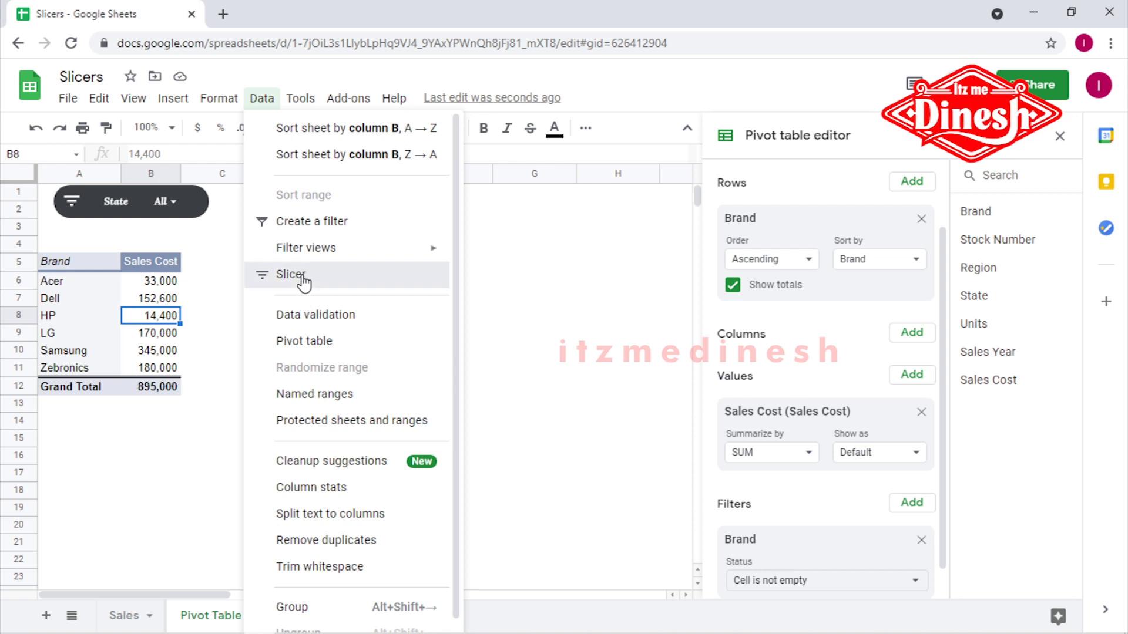
left_click(300, 275)
left_click_drag(243, 384, 389, 196)
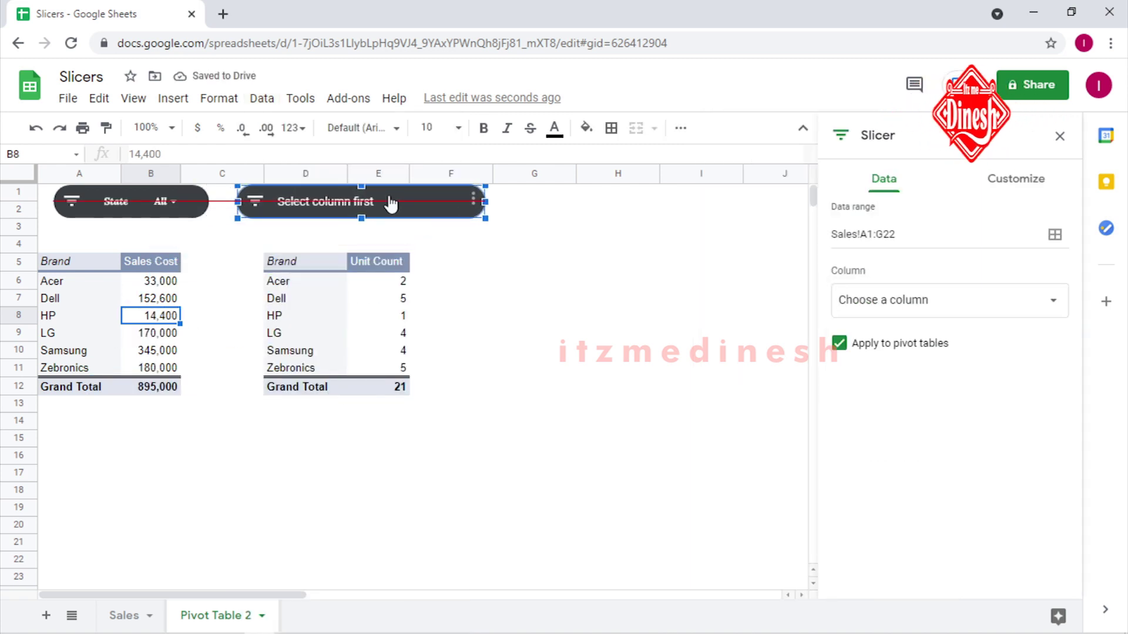
Format the new slicer's title in bold Lora at font size 12.
left_click(1048, 193)
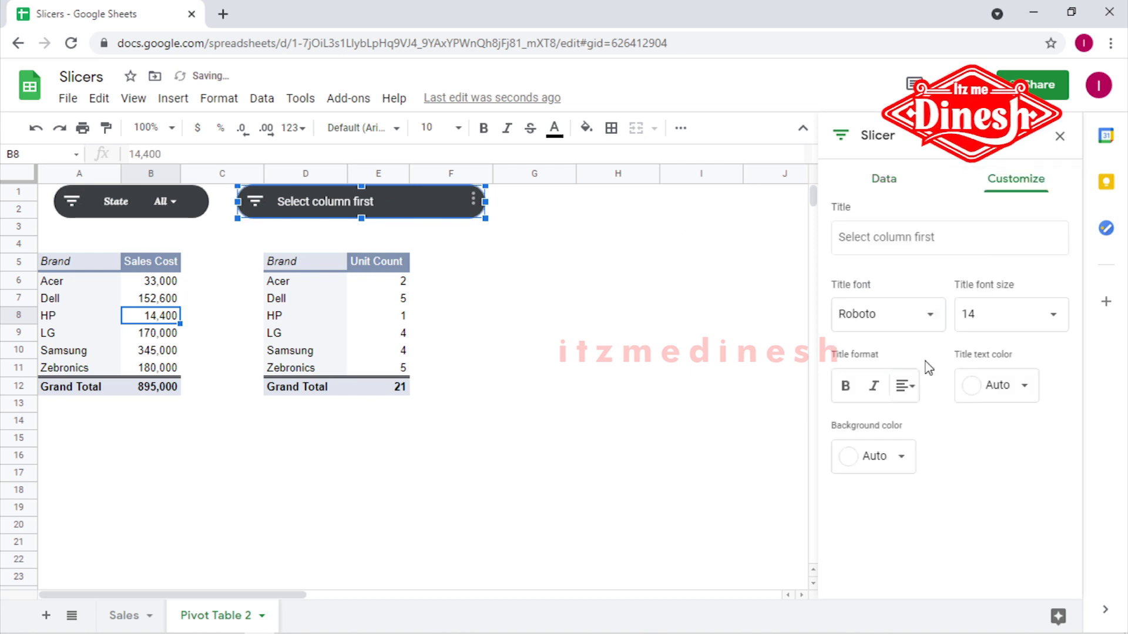
left_click(1021, 321)
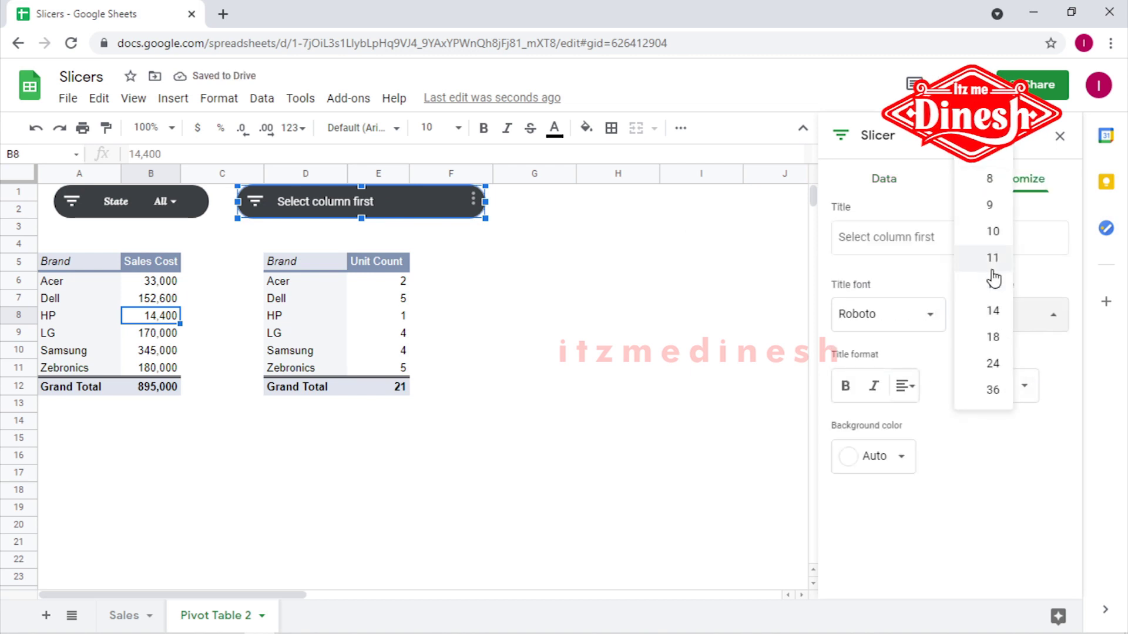
left_click(992, 290)
left_click(922, 320)
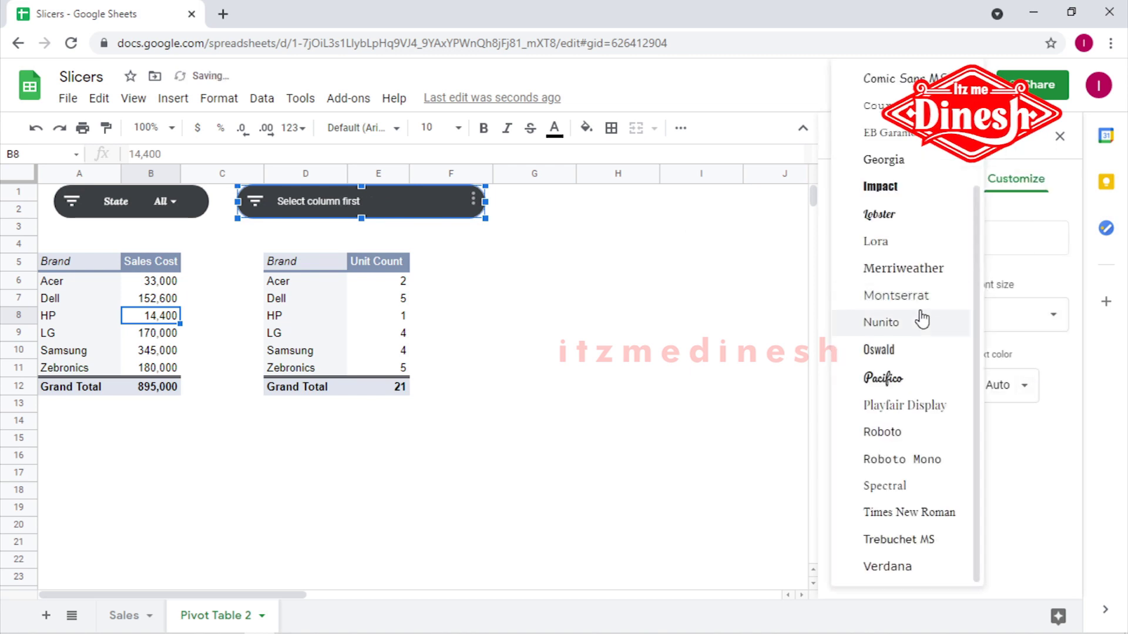
left_click(904, 248)
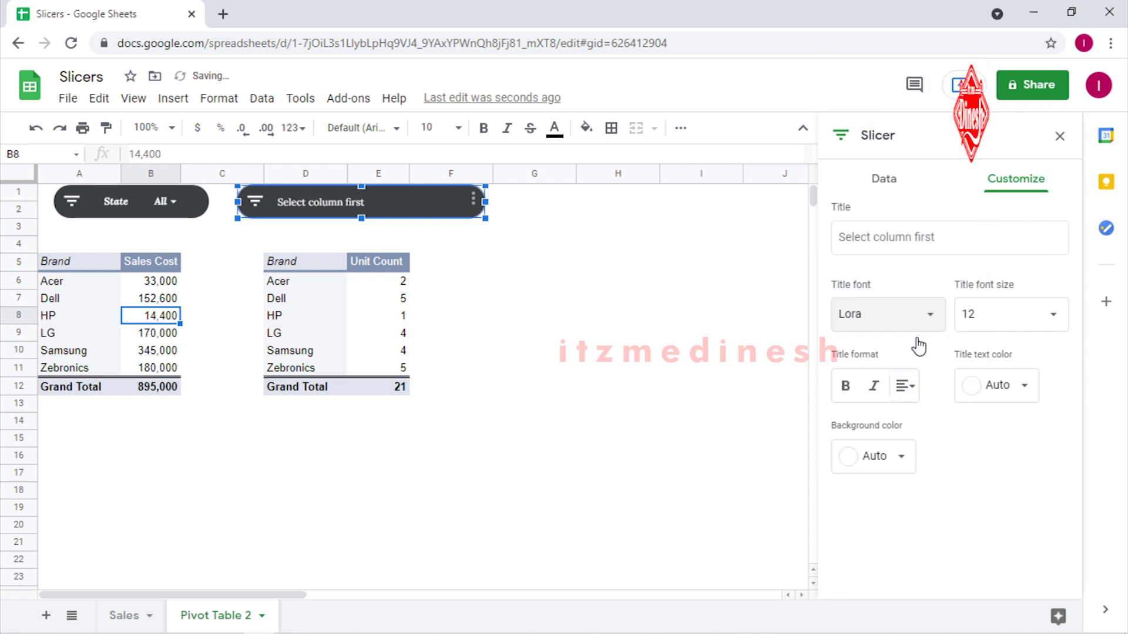
left_click(846, 385)
Set the new slicer to filter by the Sales Year column and narrow it to about the Unit Count table's right edge.
left_click(887, 182)
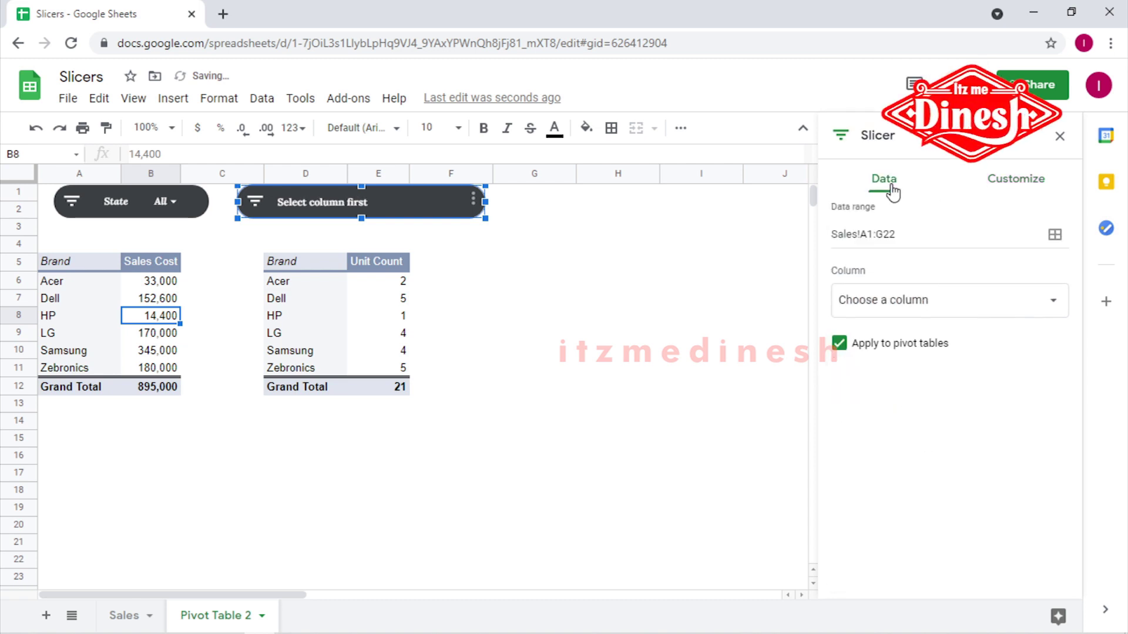
left_click(885, 302)
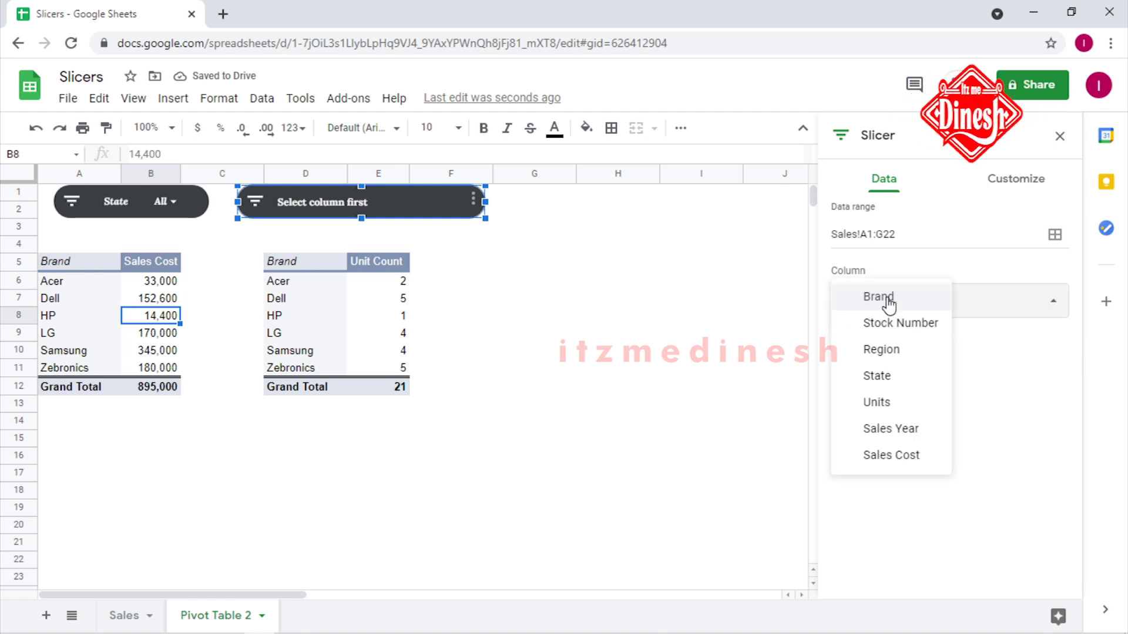
left_click(912, 428)
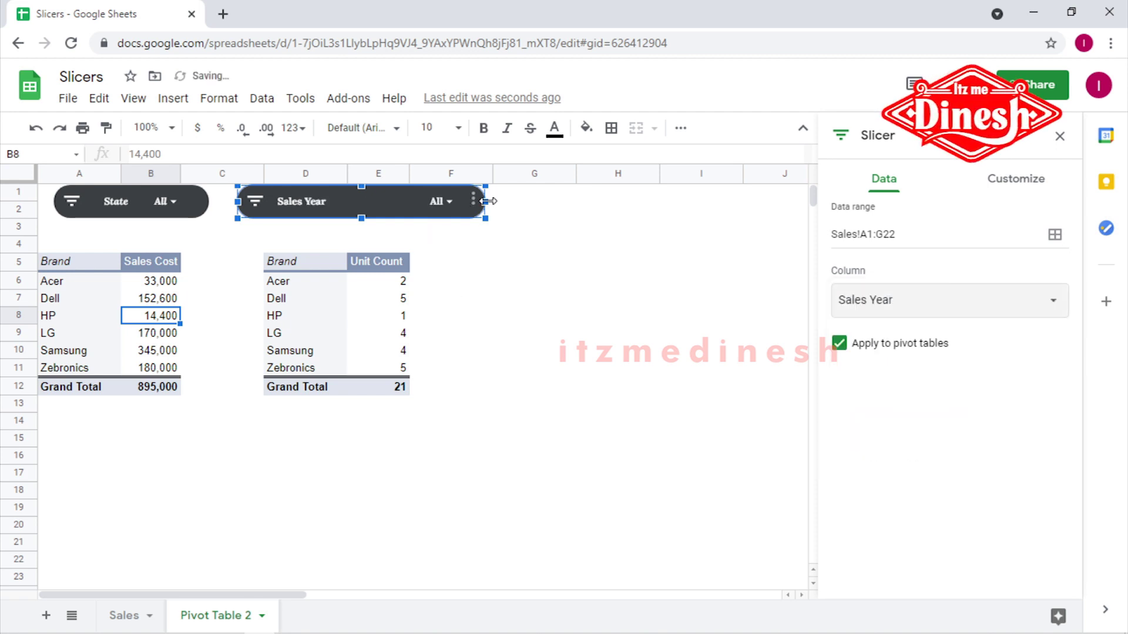
left_click_drag(485, 202, 402, 201)
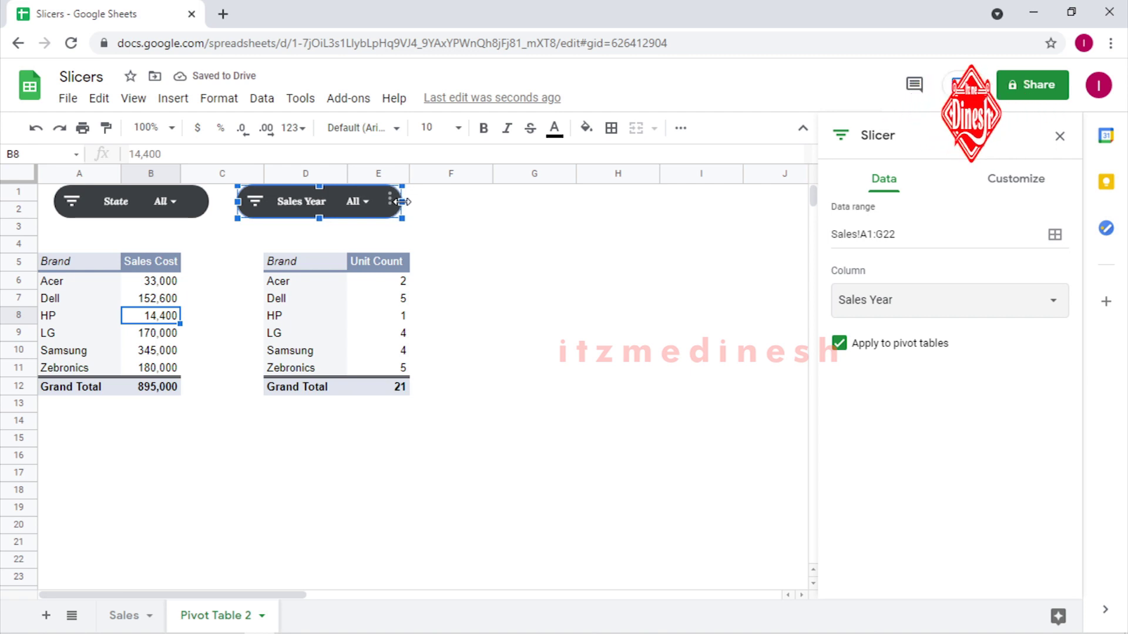
left_click(454, 279)
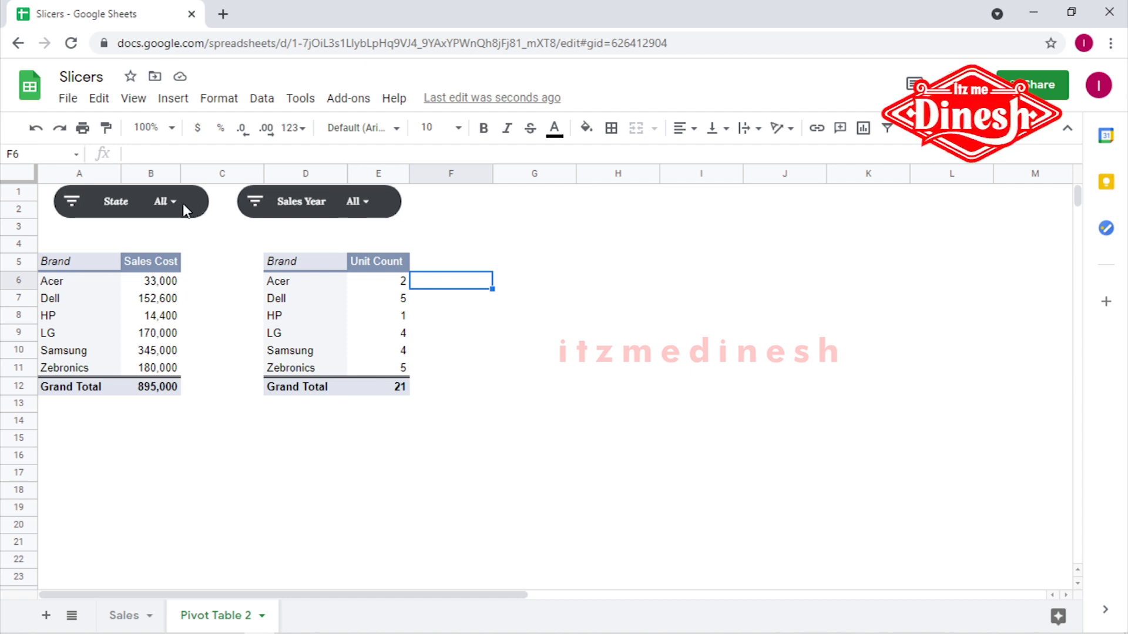
Filter both pivot tables with the Sales Year slicer so that only 2021 is selected.
left_click(370, 201)
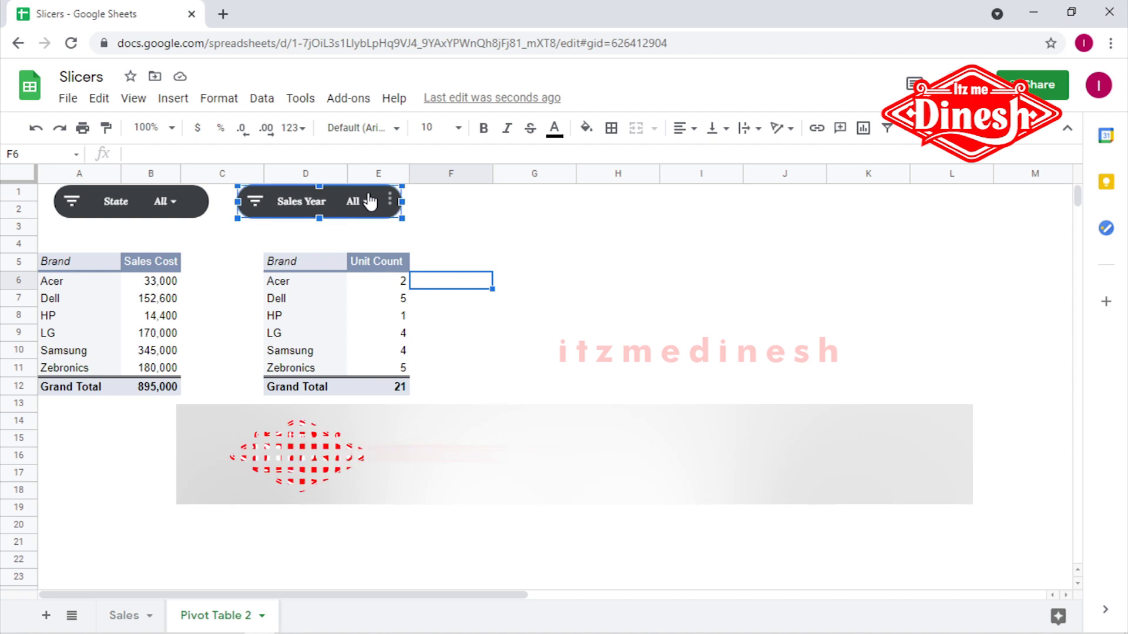
left_click(366, 201)
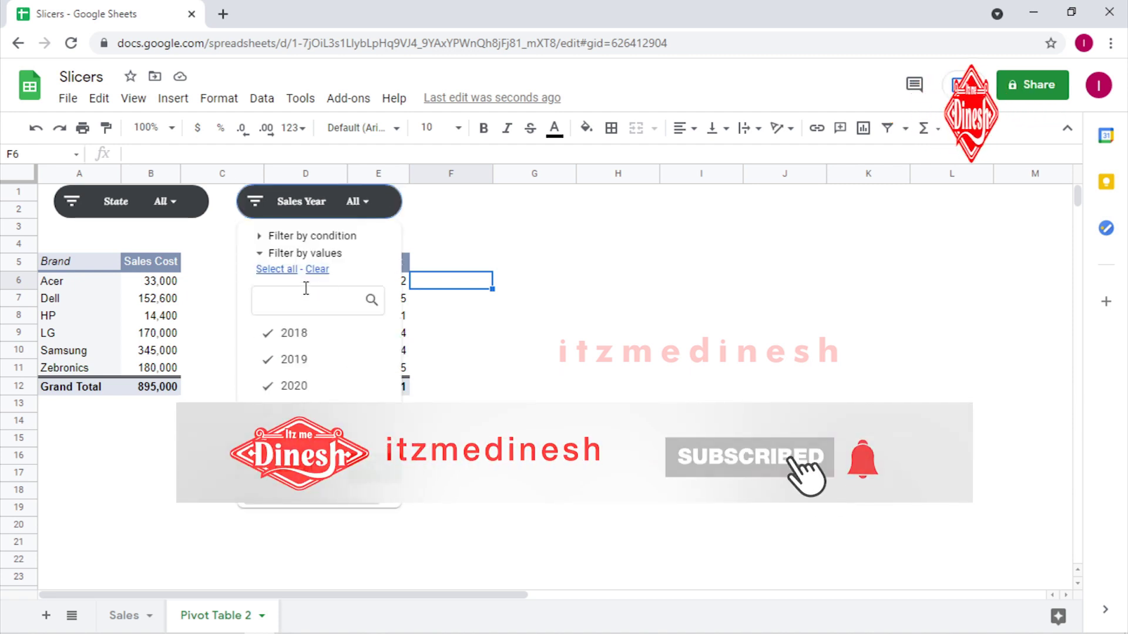
left_click(317, 269)
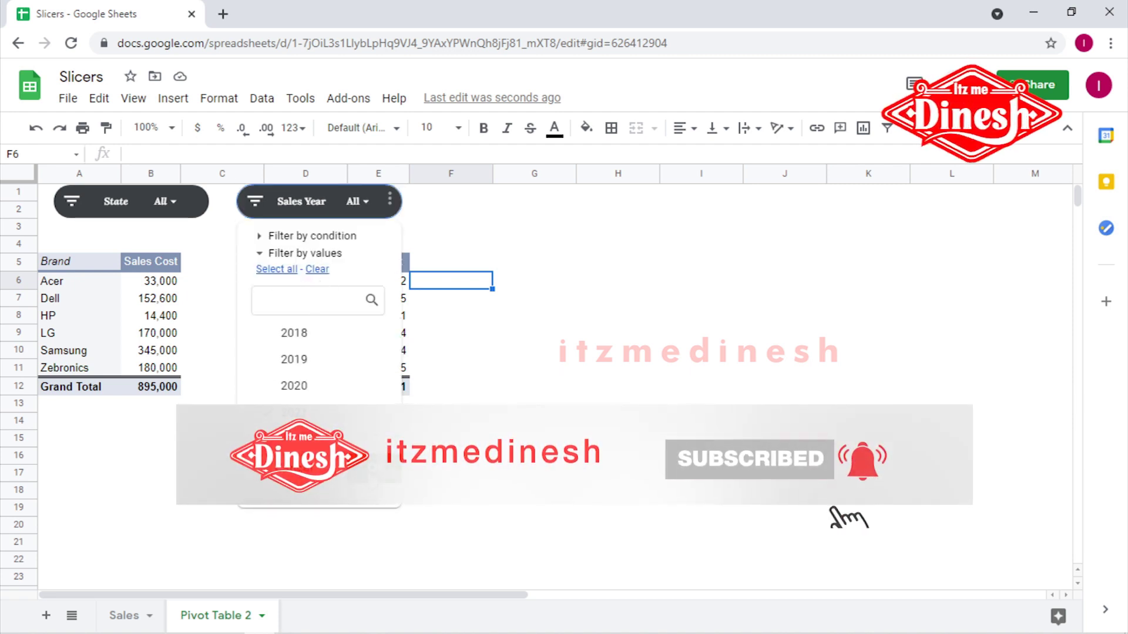
left_click(377, 492)
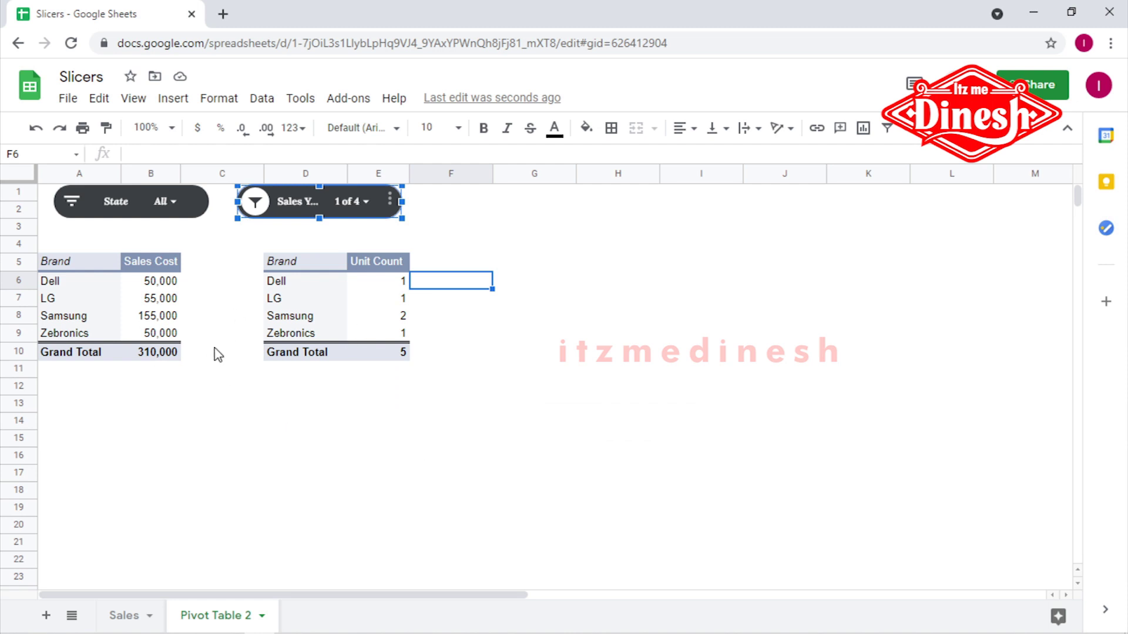
Restrict the State slicer to Rajasthan only.
left_click(170, 203)
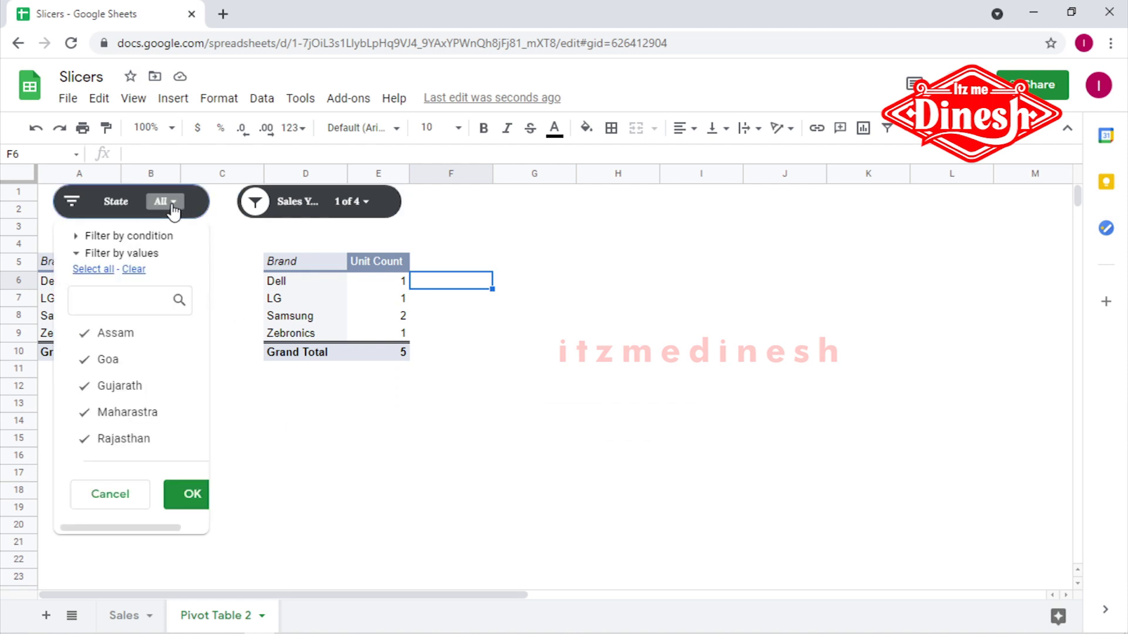
left_click(134, 270)
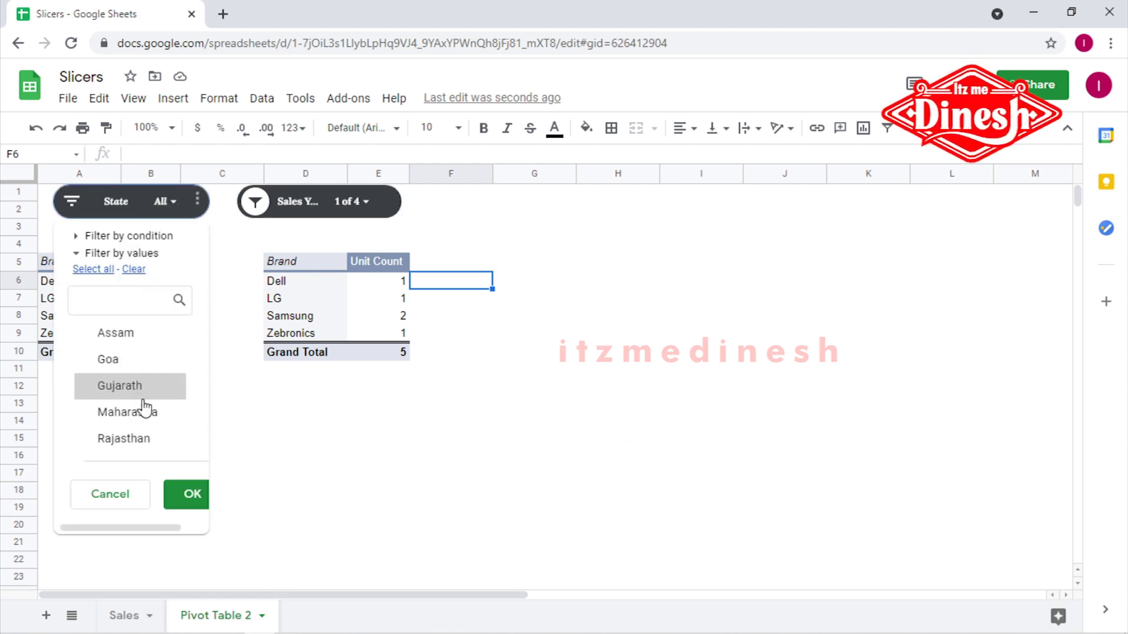
left_click(185, 494)
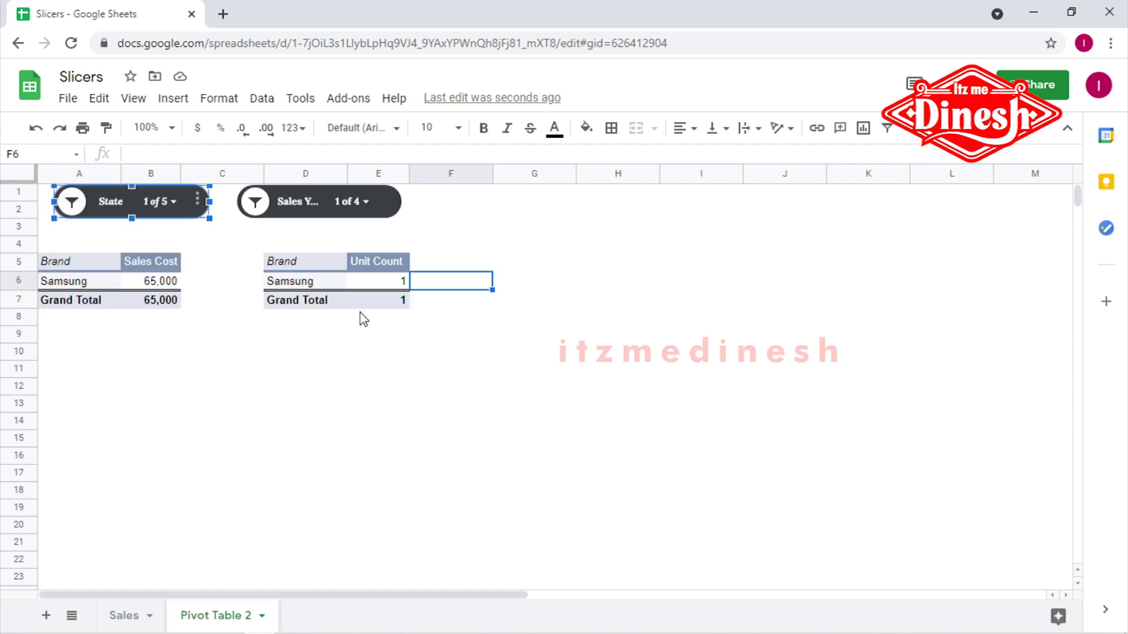
Widen the Sales Year slicer so its full title fits and add 2018 to its selected years.
left_click(389, 206)
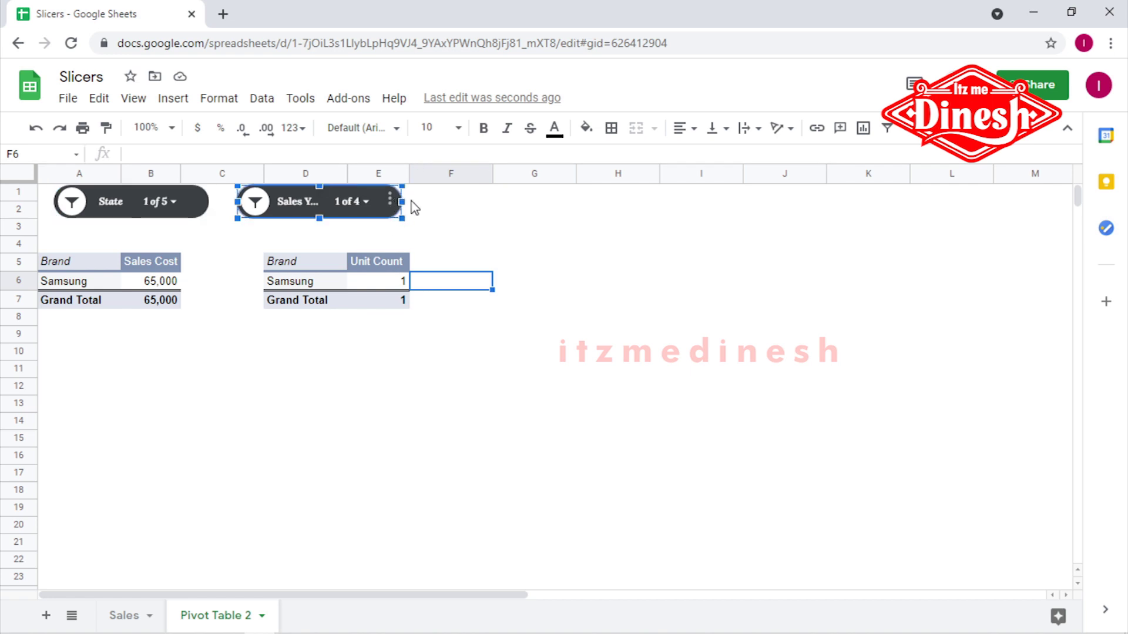
left_click_drag(402, 201, 451, 202)
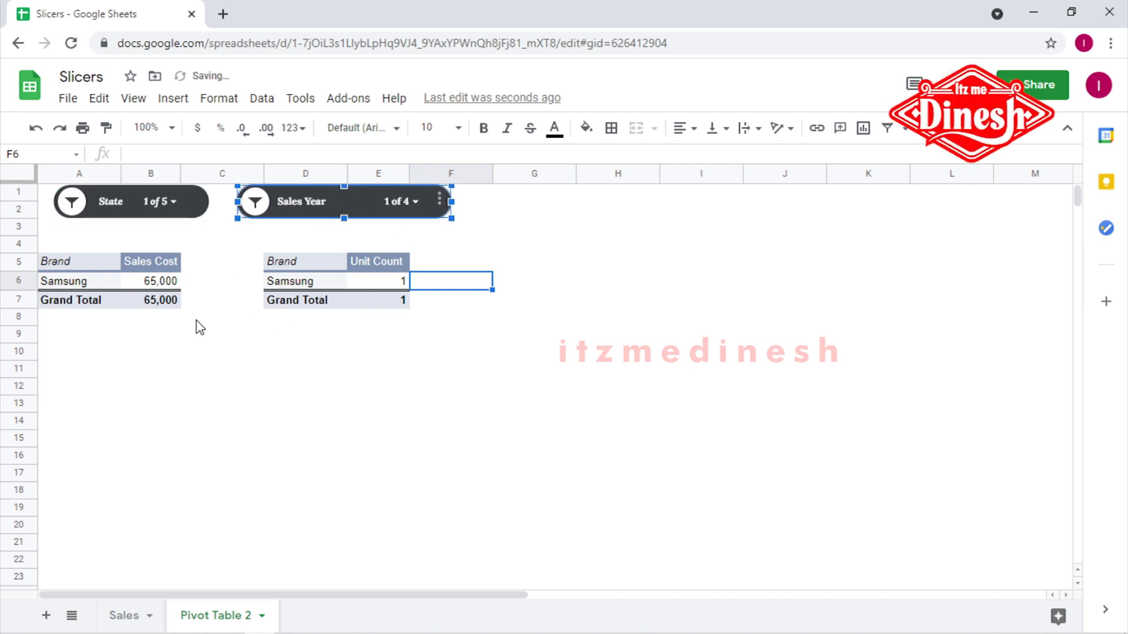
left_click(410, 202)
left_click(297, 362)
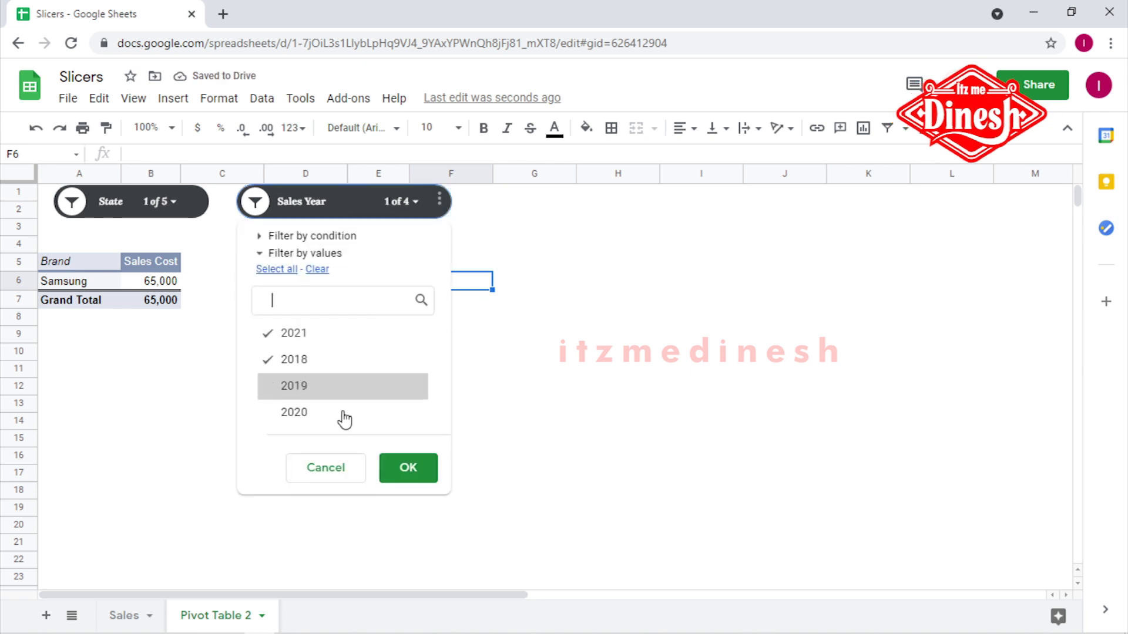
left_click(399, 472)
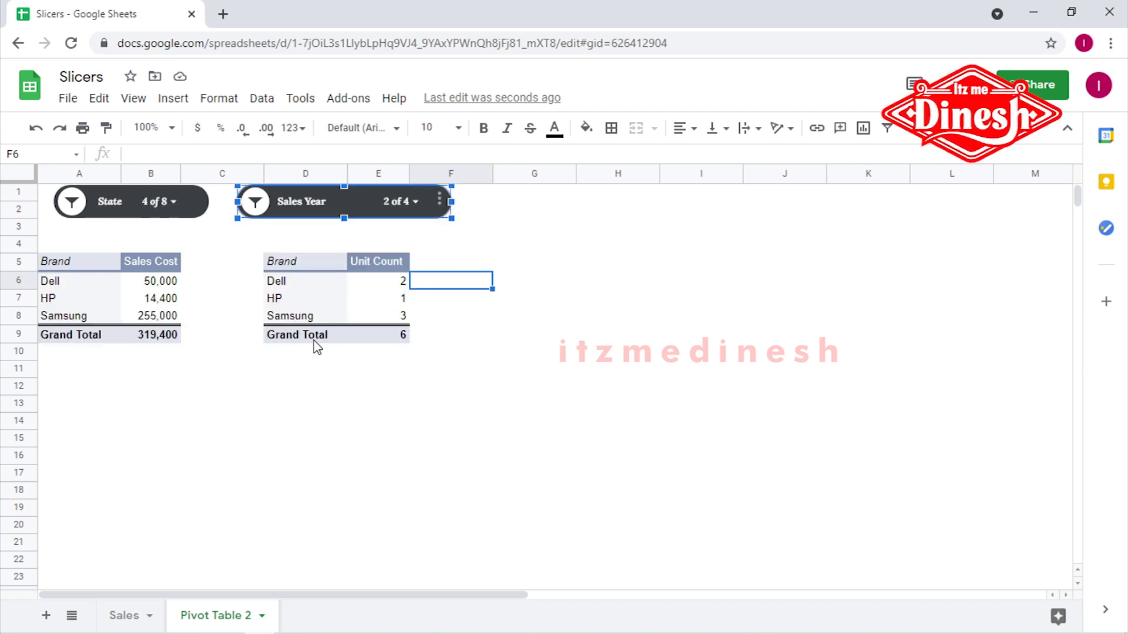
Add Goa to the states selected in the State slicer.
left_click(168, 203)
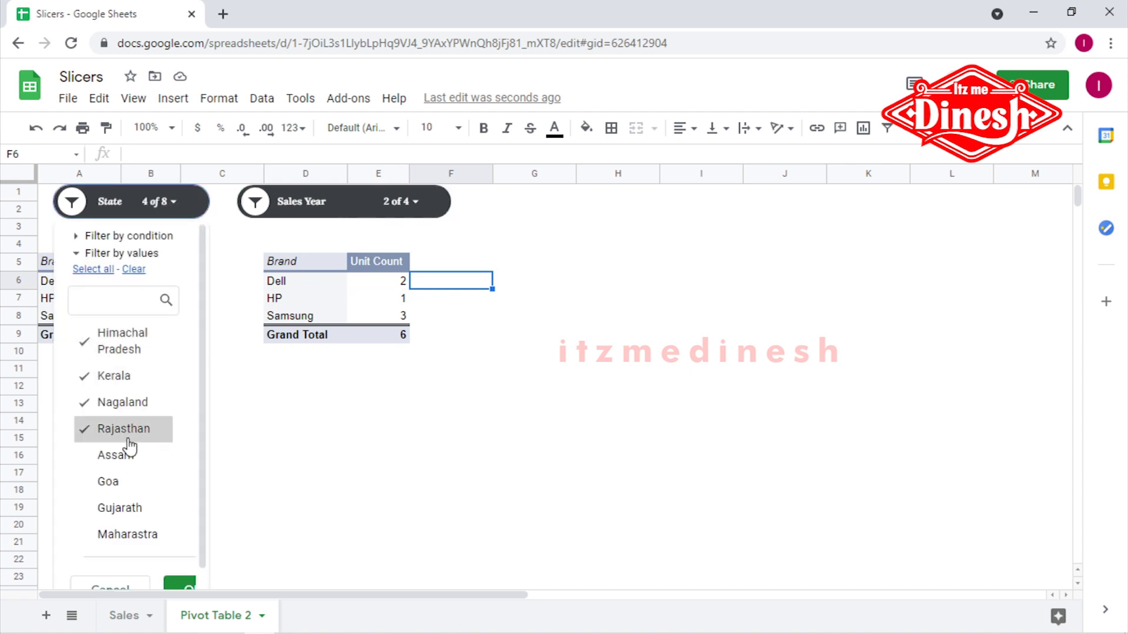
left_click(128, 496)
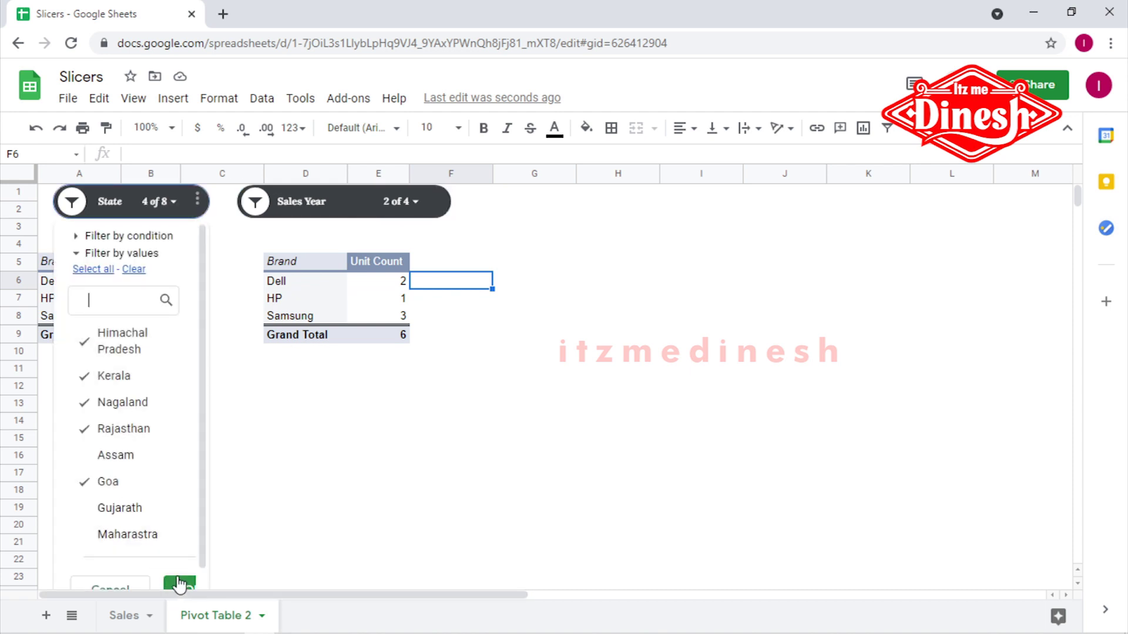
left_click(178, 585)
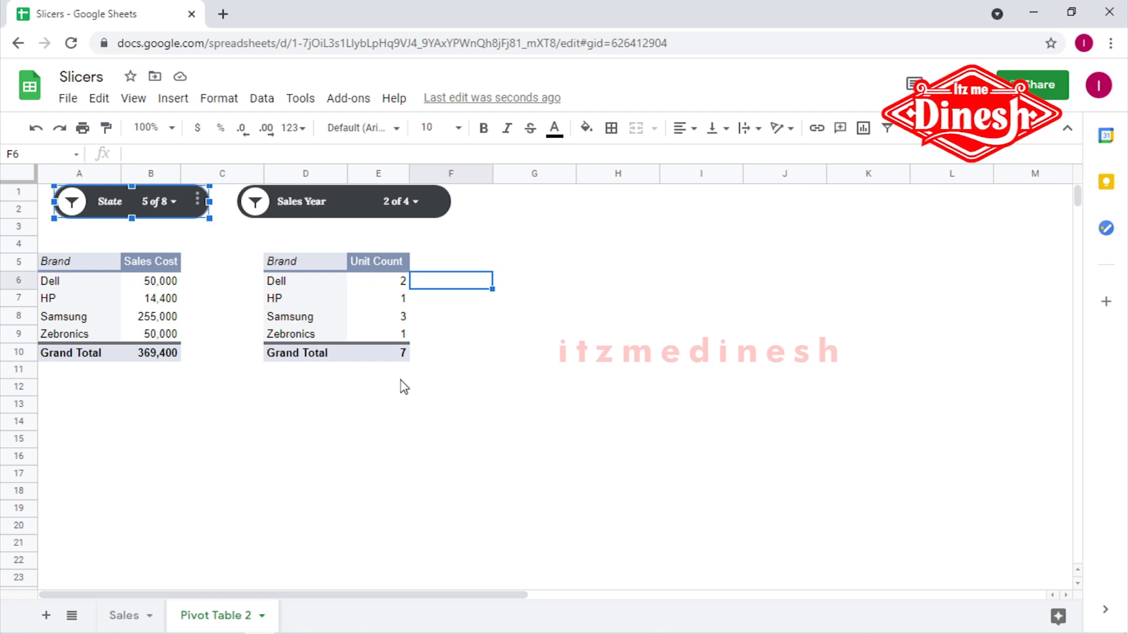
left_click(301, 417)
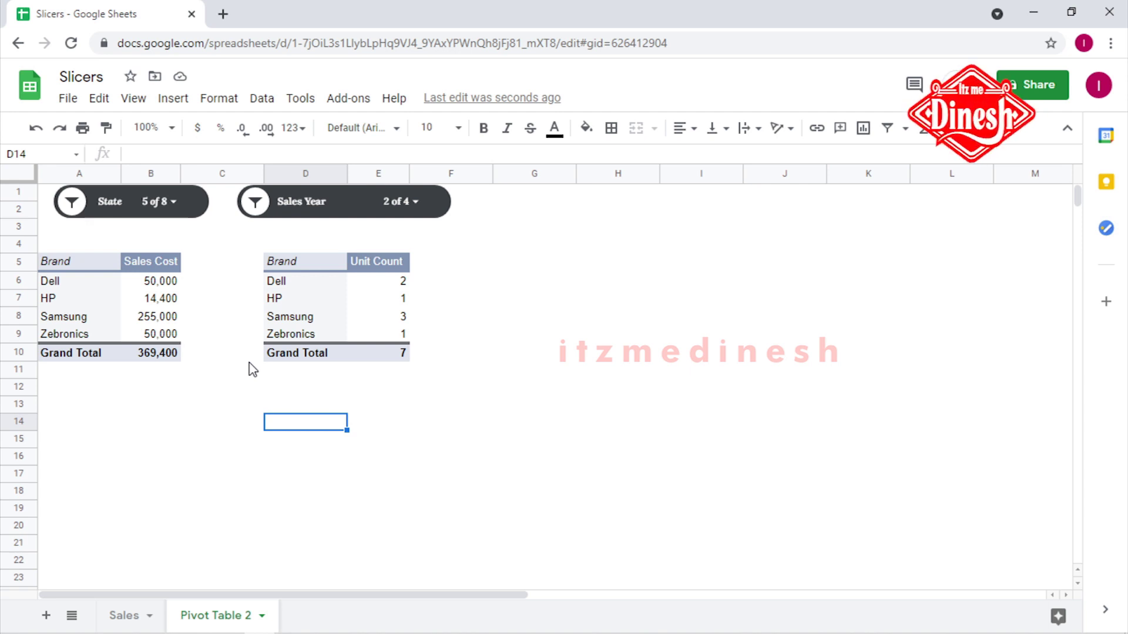
Insert a chart from the data in columns A to G of the Sales sheet.
left_click(124, 615)
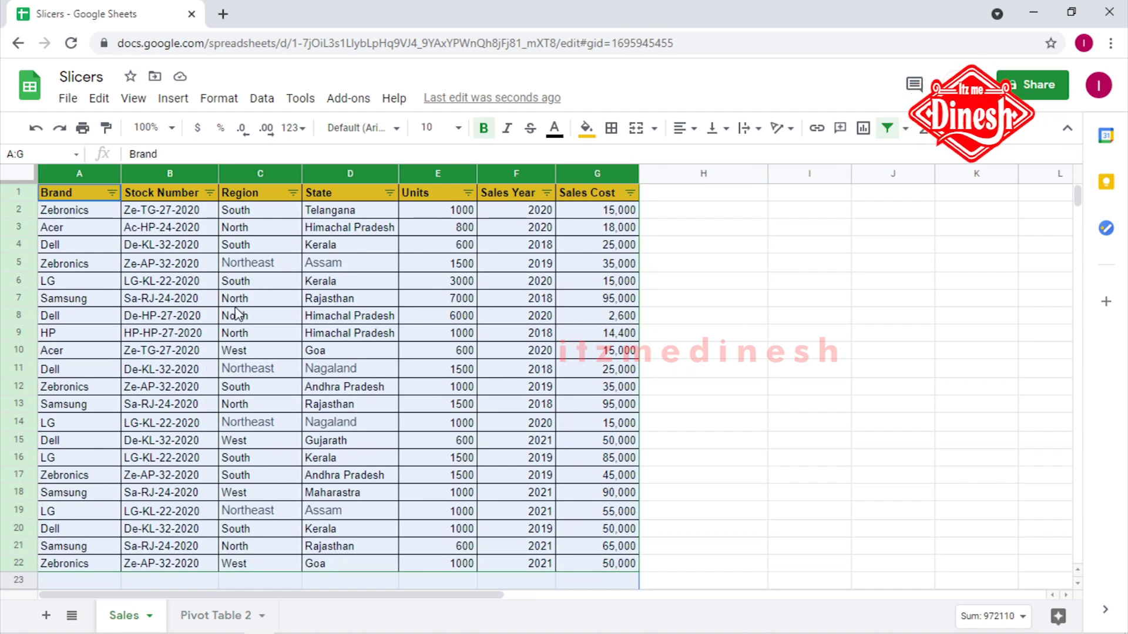
left_click(268, 103)
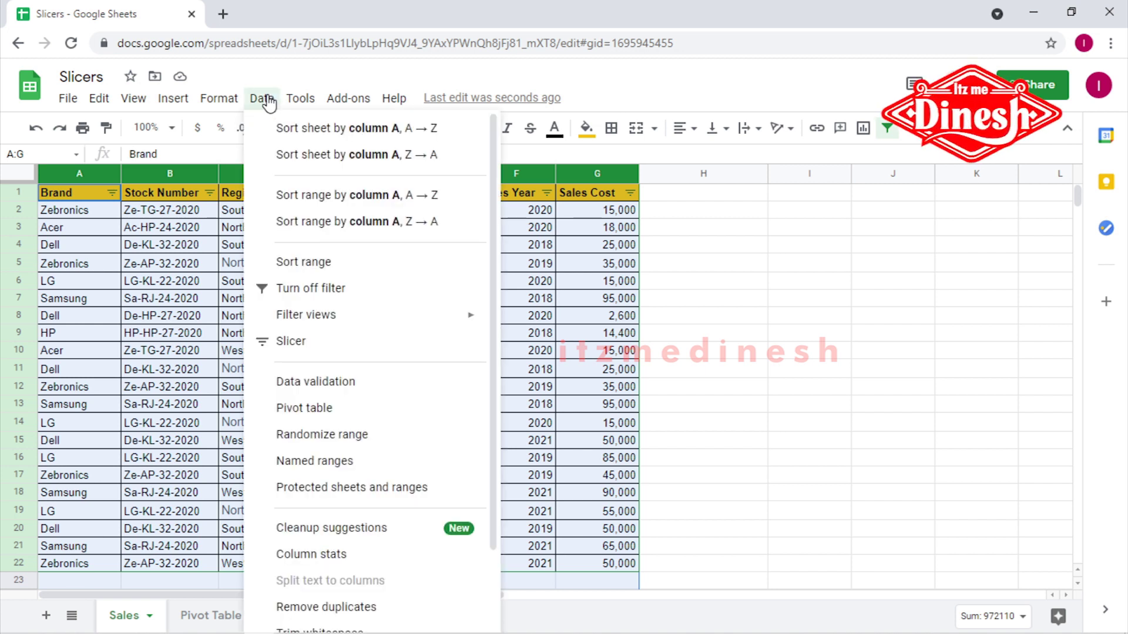
mouse_move(184, 100)
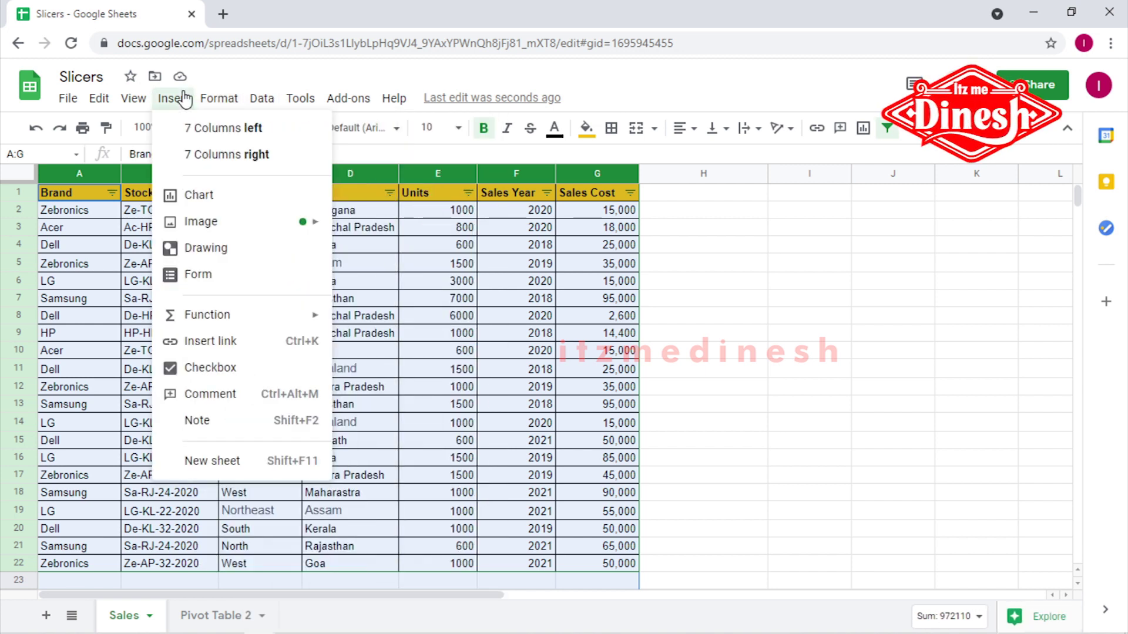
left_click(201, 195)
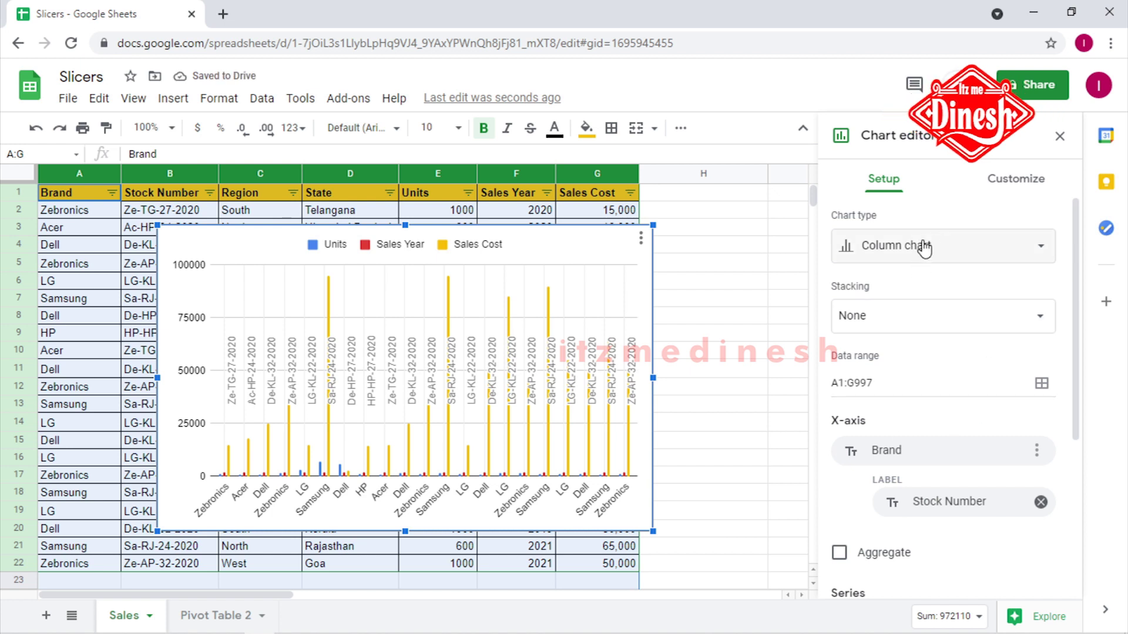
Look through the available chart types and set the column chart's stacking to Standard.
left_click(953, 254)
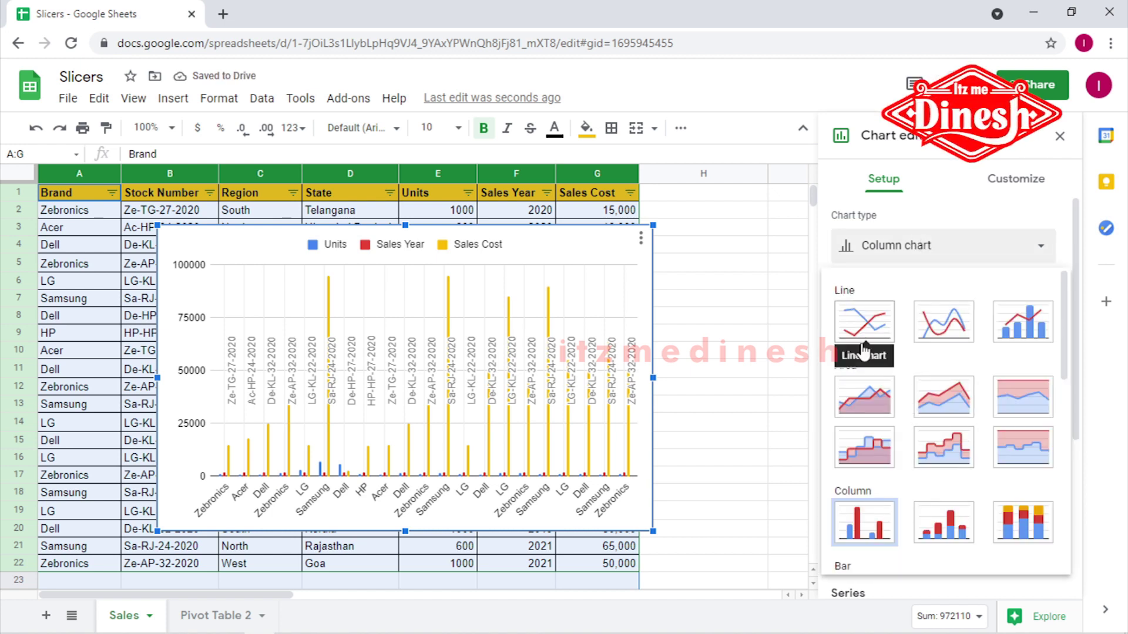
scroll(879, 407, "down", 3)
left_click(870, 365)
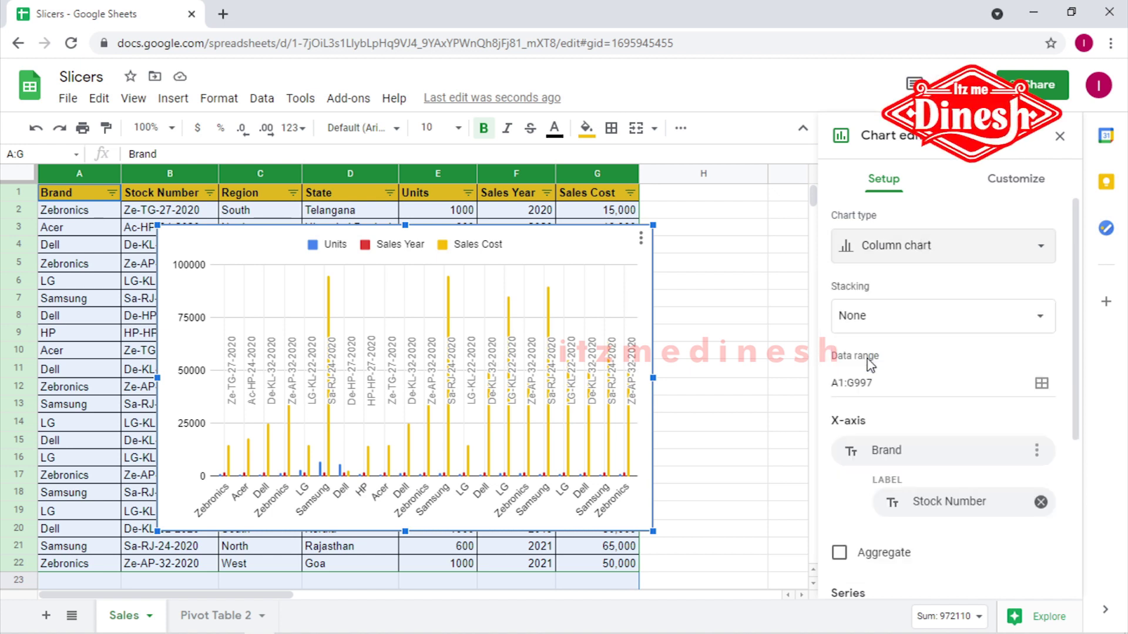
left_click(910, 316)
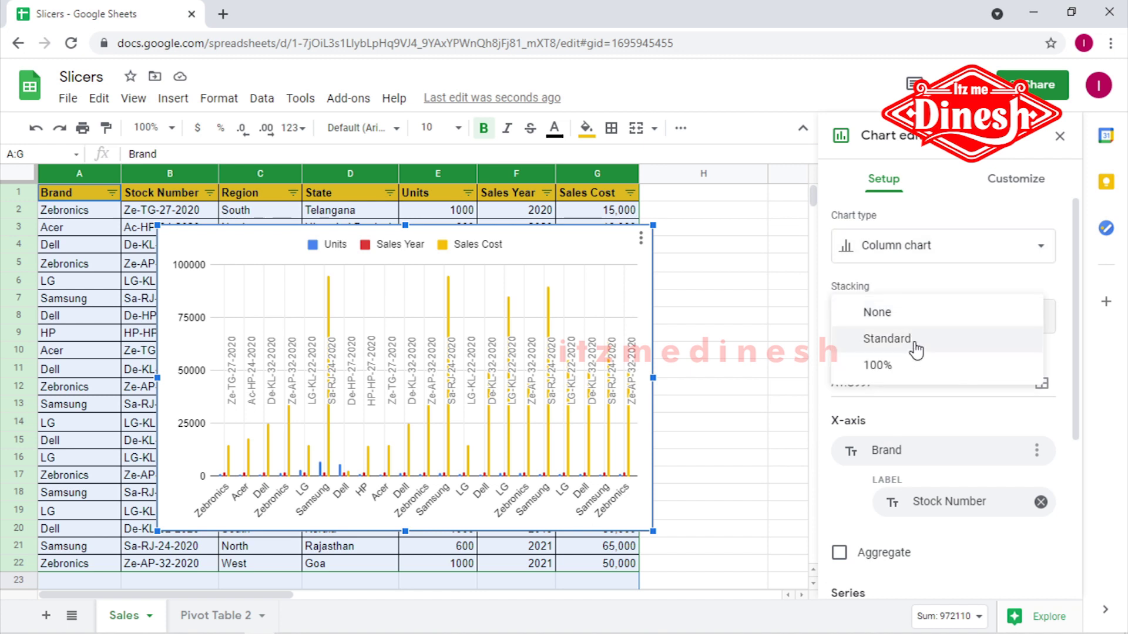
left_click(914, 342)
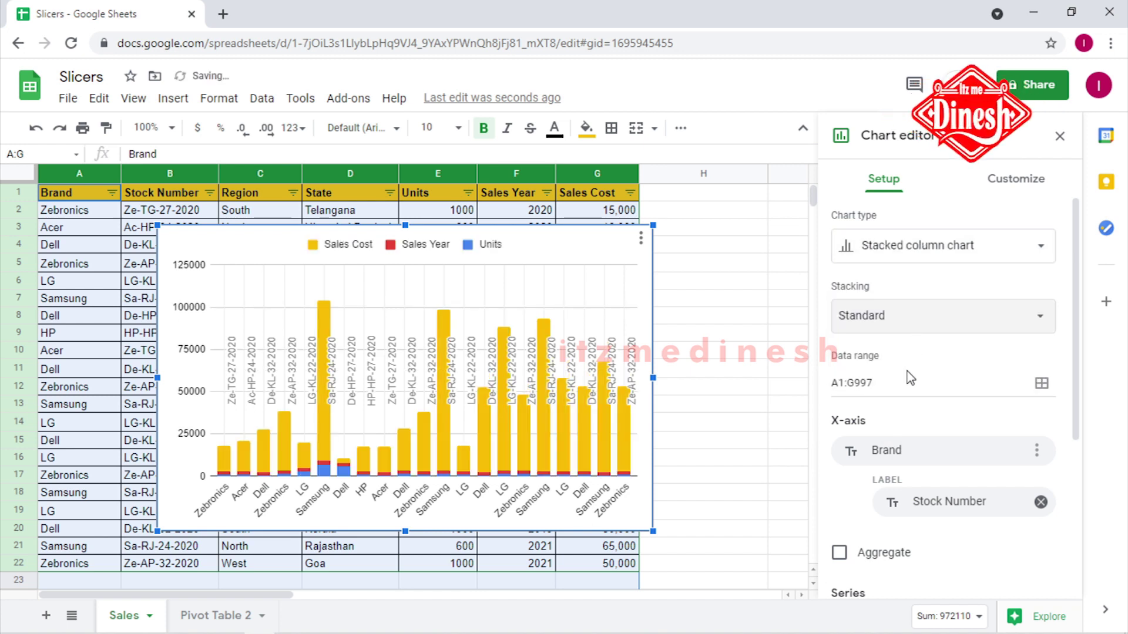
Change the chart to an aggregated column chart with Region on the X-axis and stacking set to None.
scroll(960, 403, "down", 3)
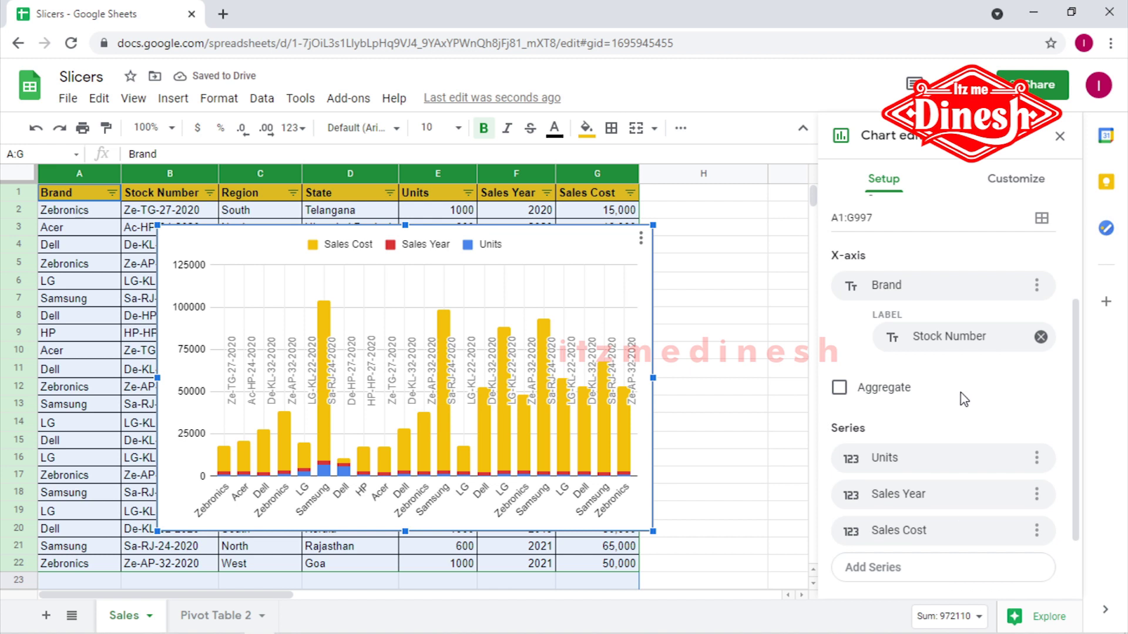
scroll(961, 395, "down", 2)
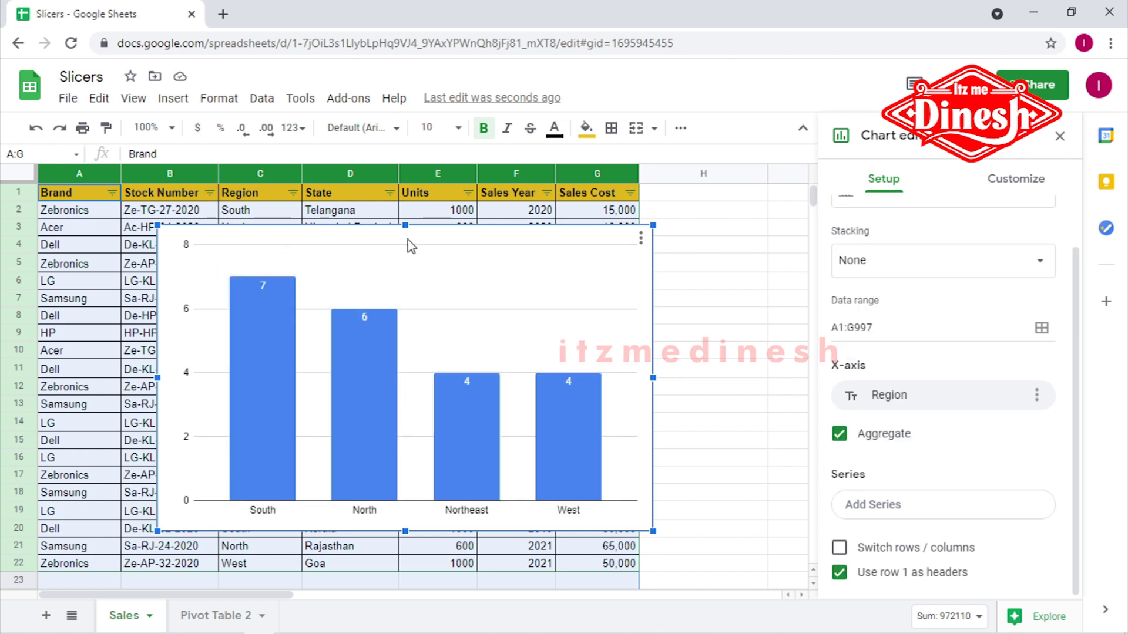
Set the chart title to "Region Sales Count".
left_click(1013, 179)
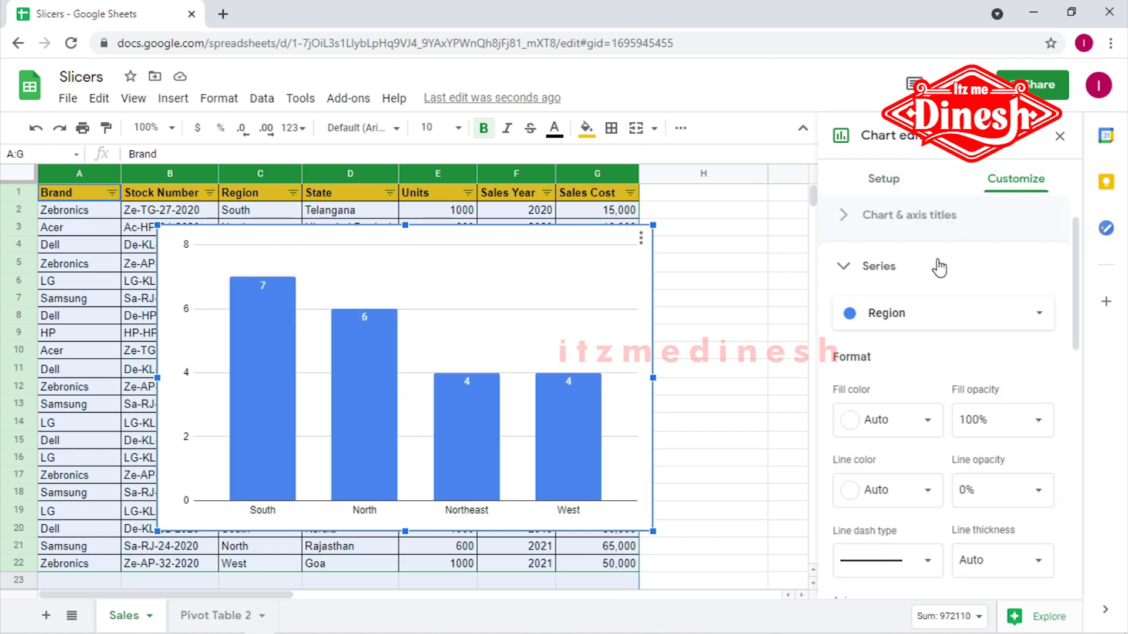
left_click(899, 218)
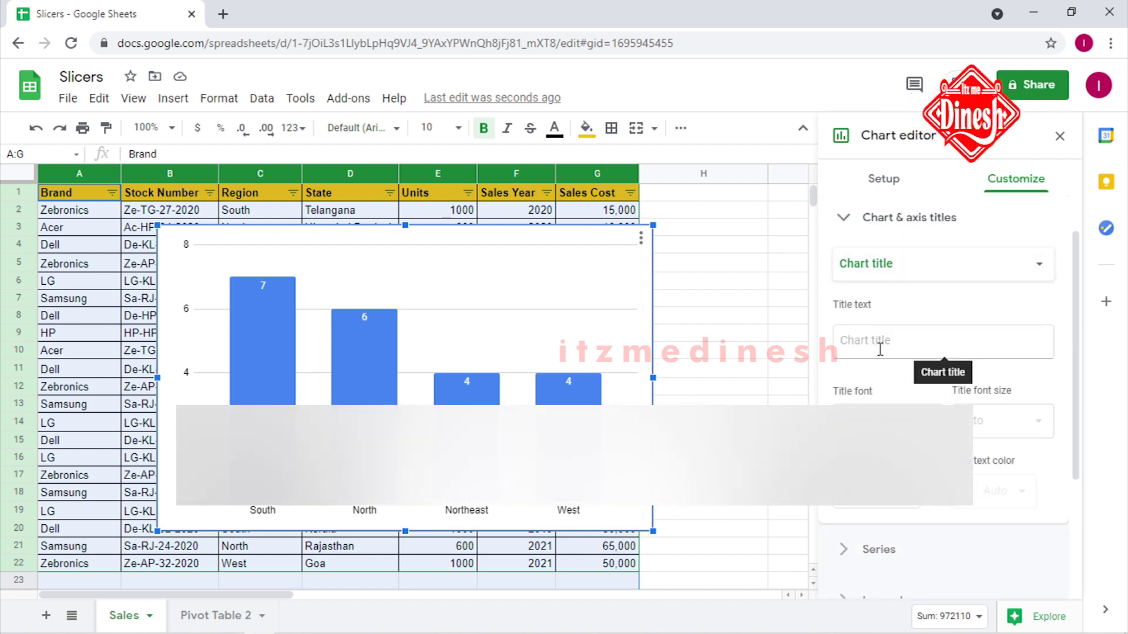
left_click(879, 349)
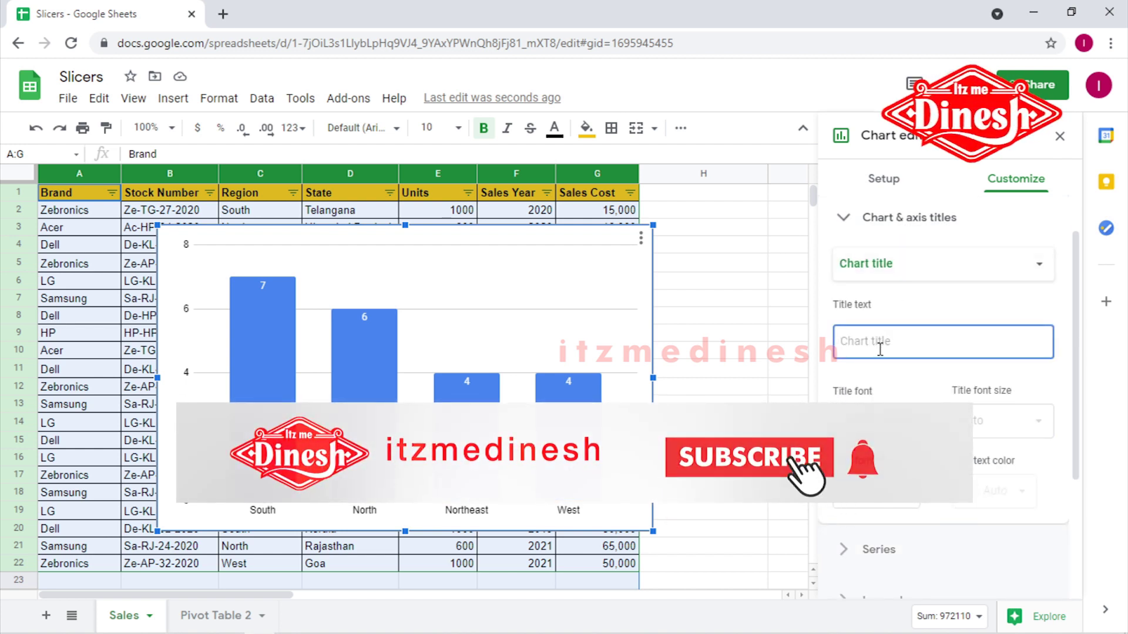
type("Re")
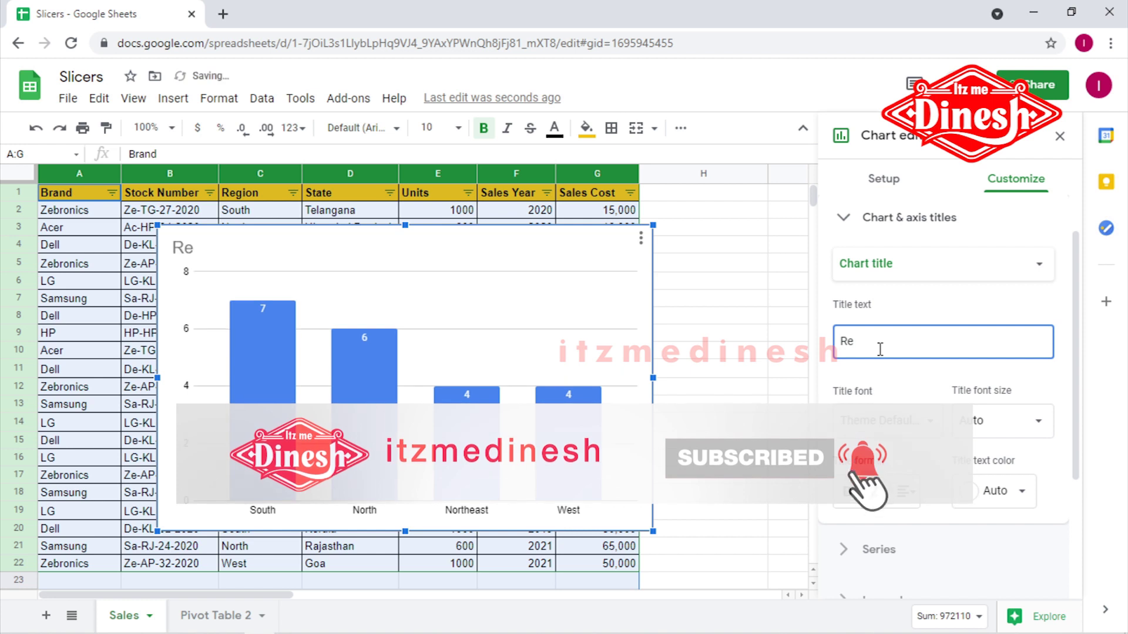
type("guib")
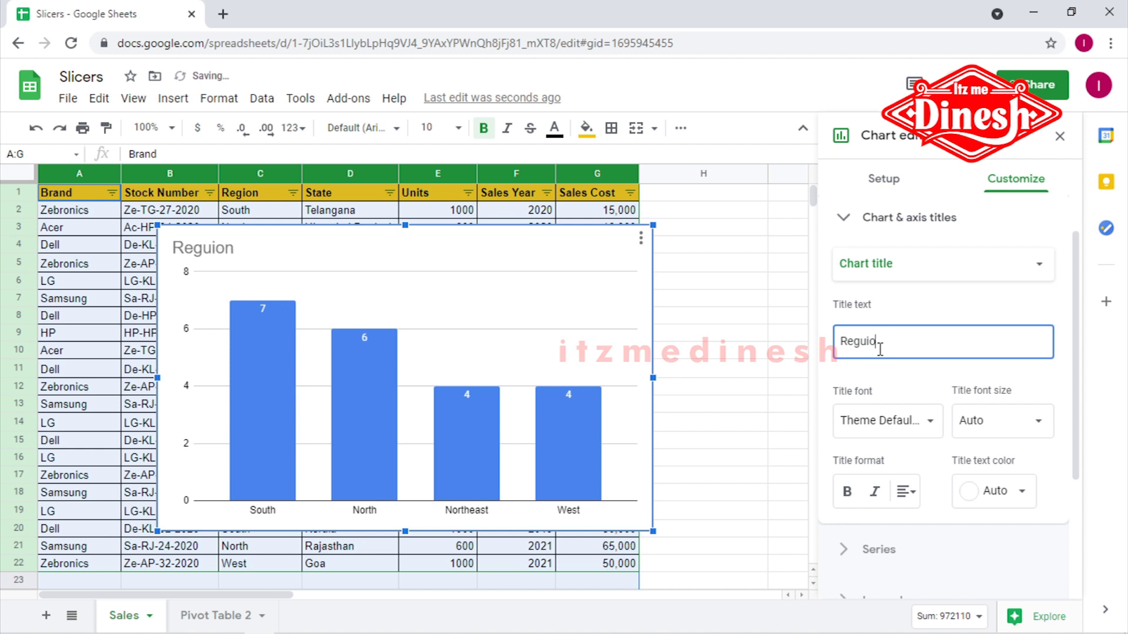
key("BackSpace")
key("BackSpace")
key("BackSpace")
type("io")
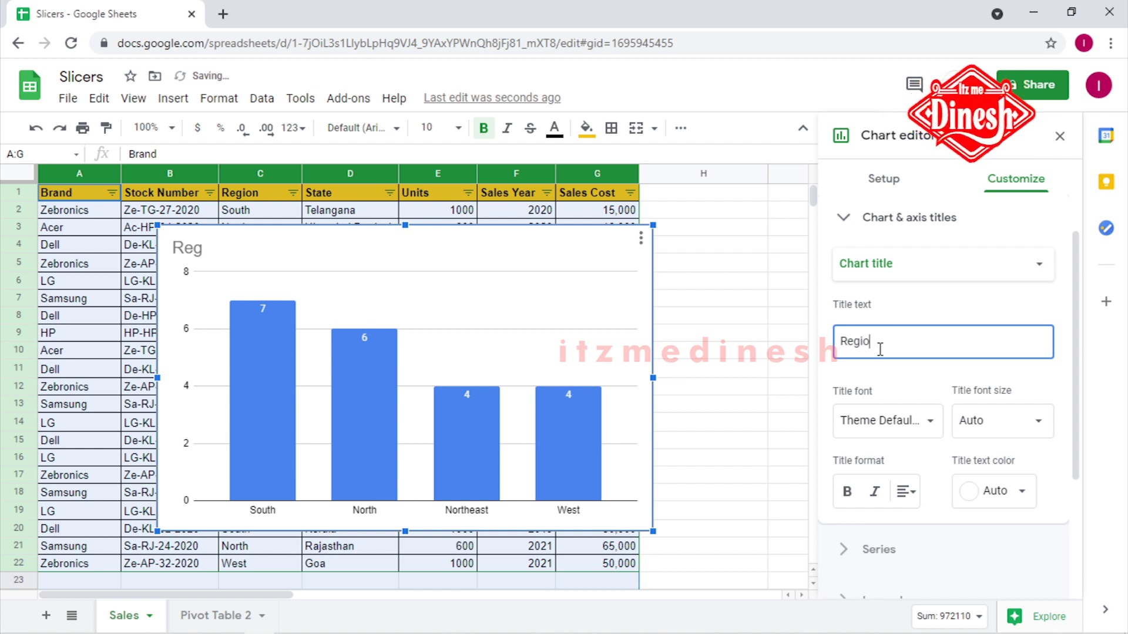
type("n")
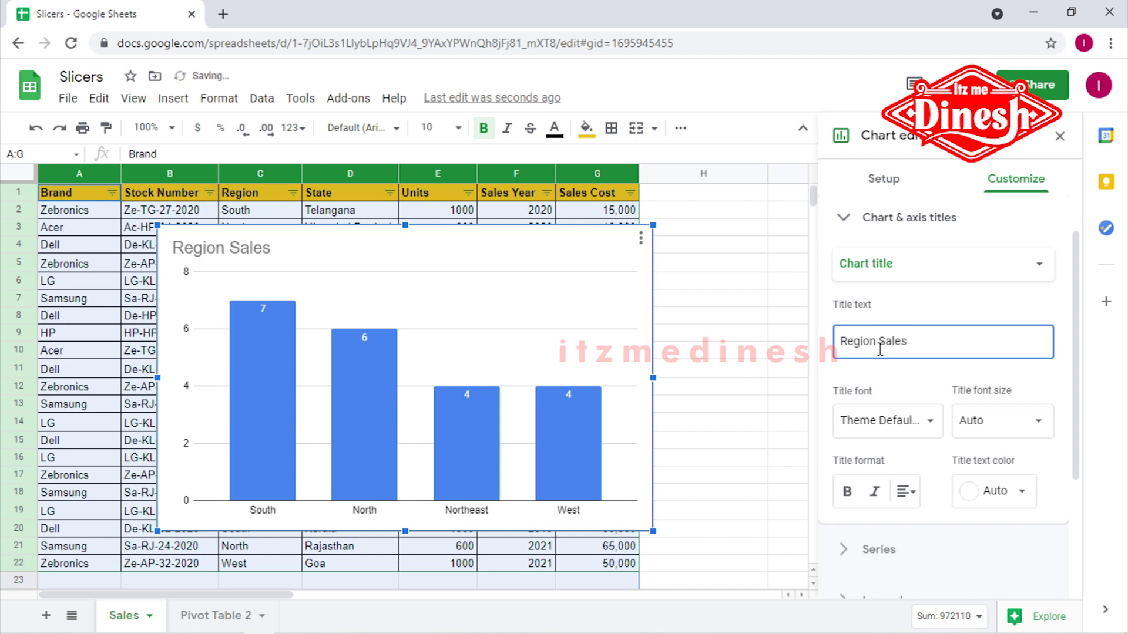
type(" Sales")
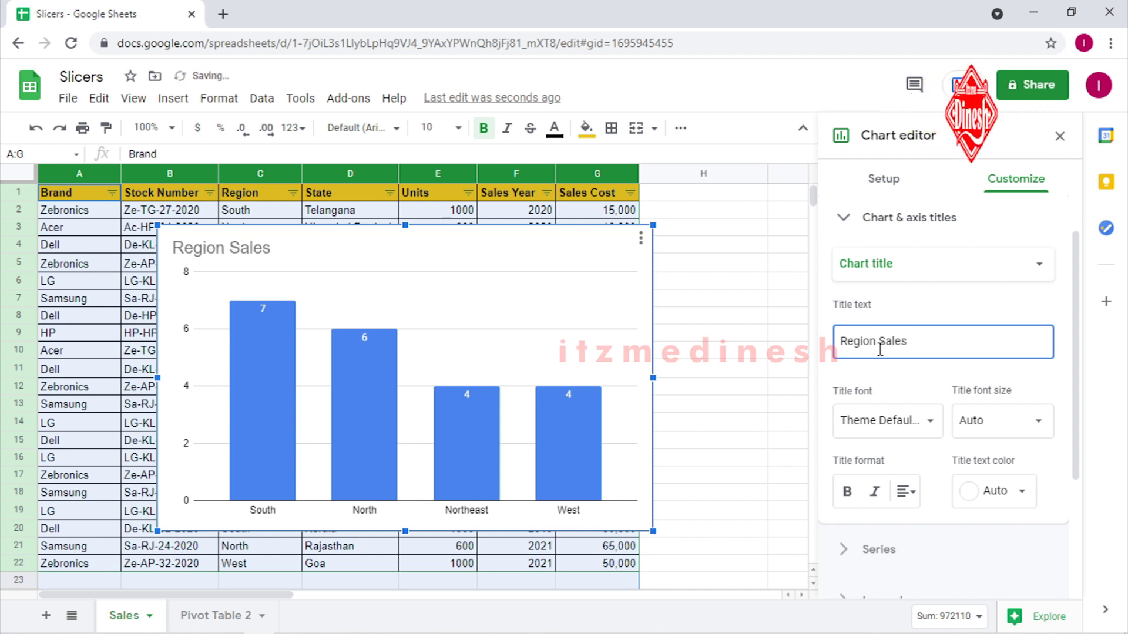
type(" Count")
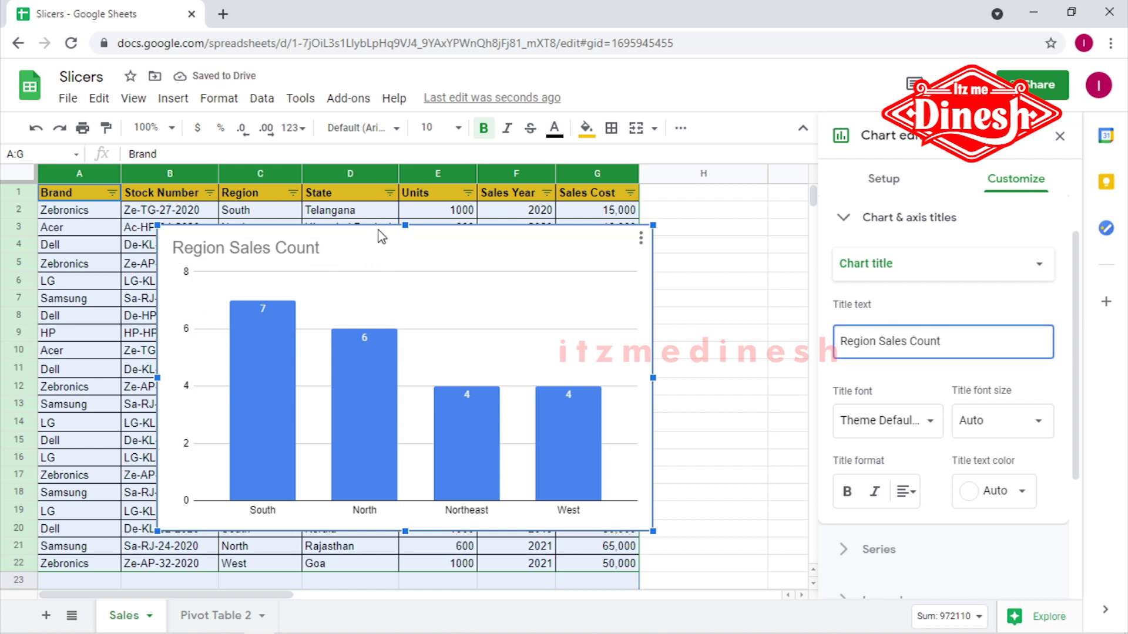
Copy the Region Sales Count chart and paste it at cell C13 of the Pivot Table 2 sheet.
left_click(641, 238)
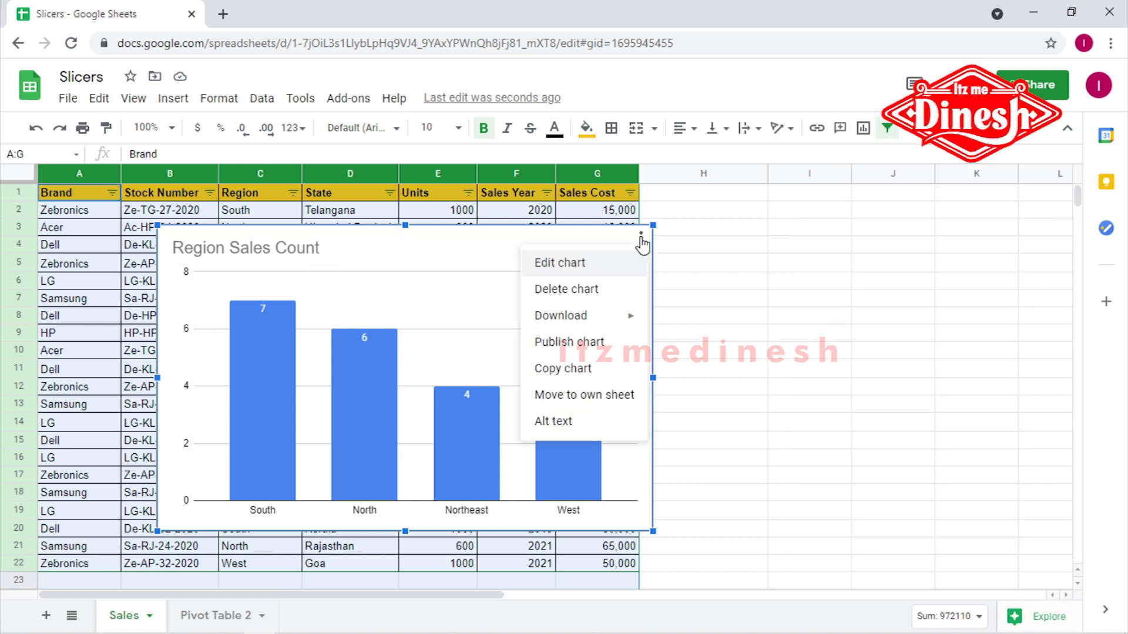
left_click(588, 370)
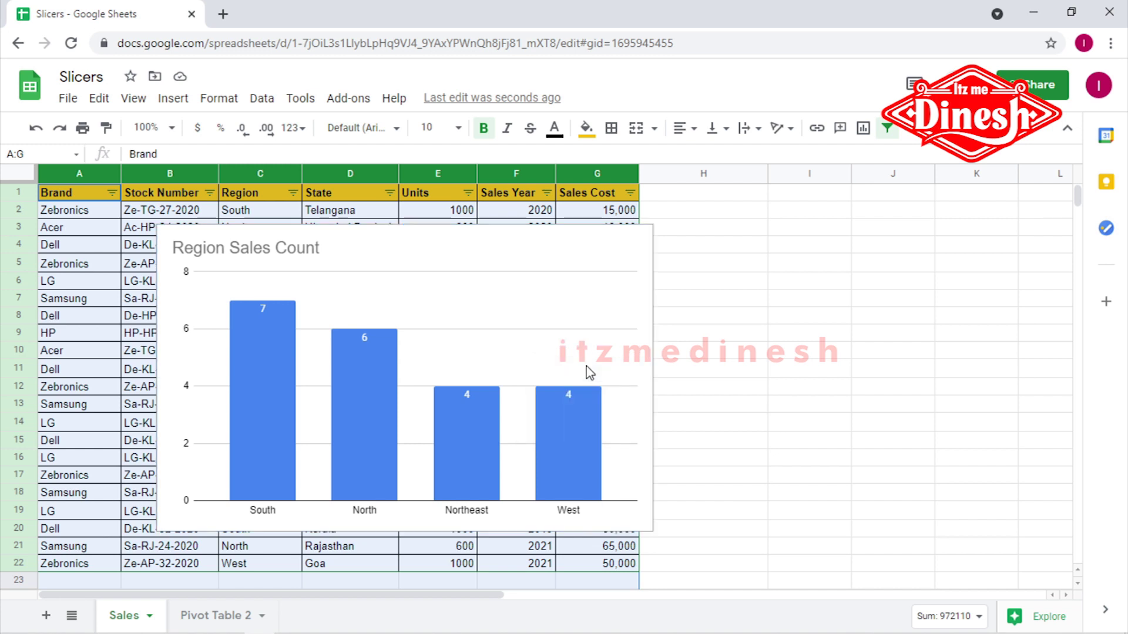
left_click(196, 618)
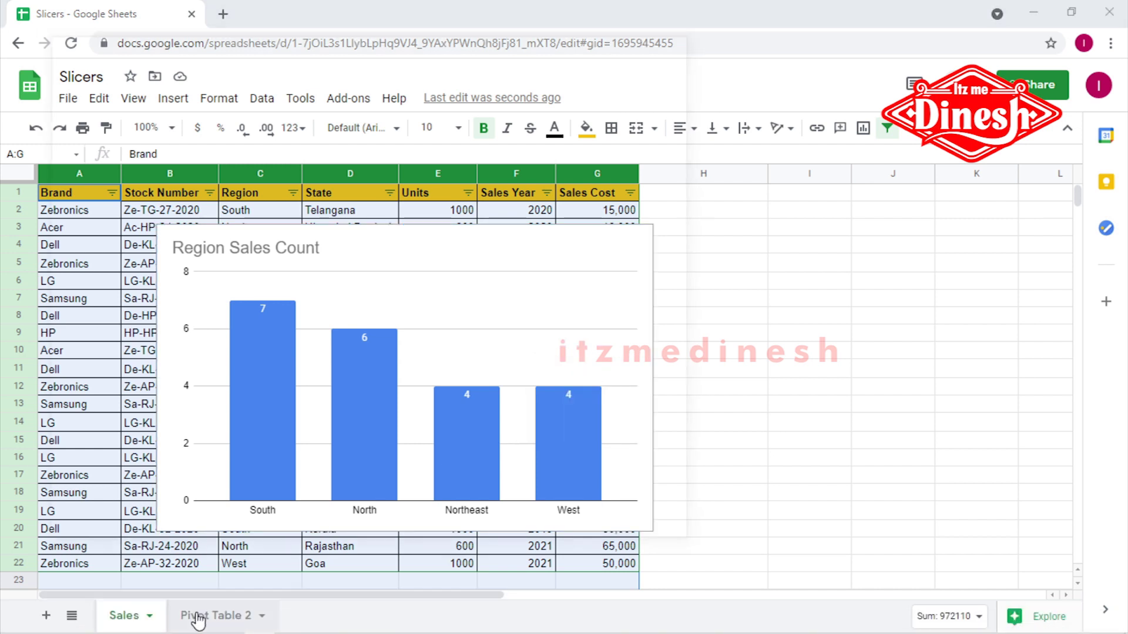
left_click(196, 617)
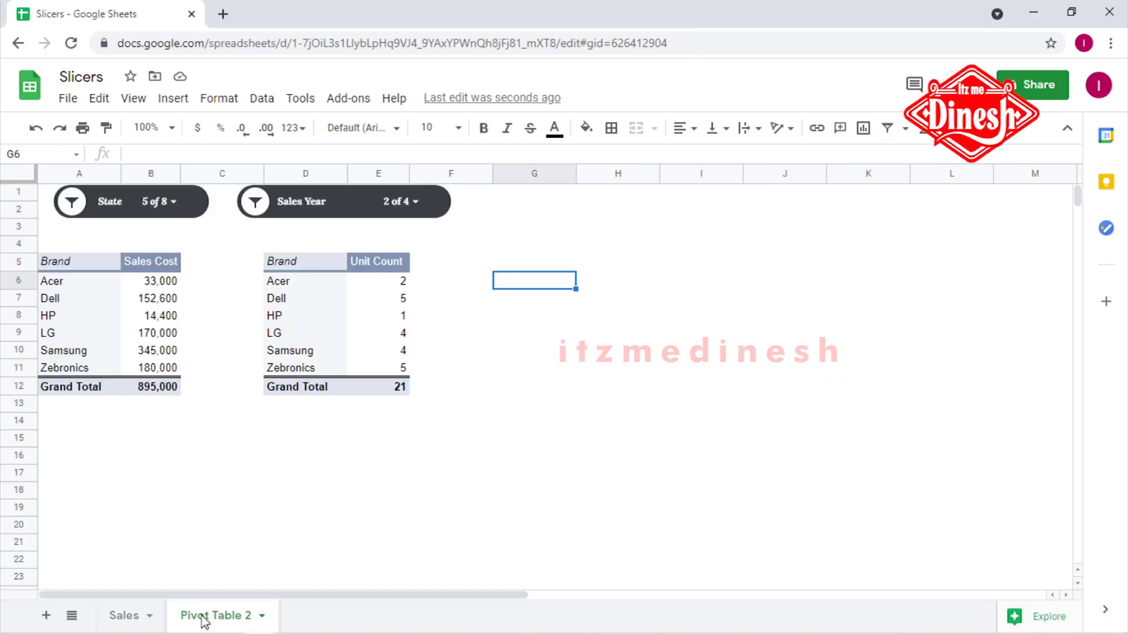
left_click(239, 411)
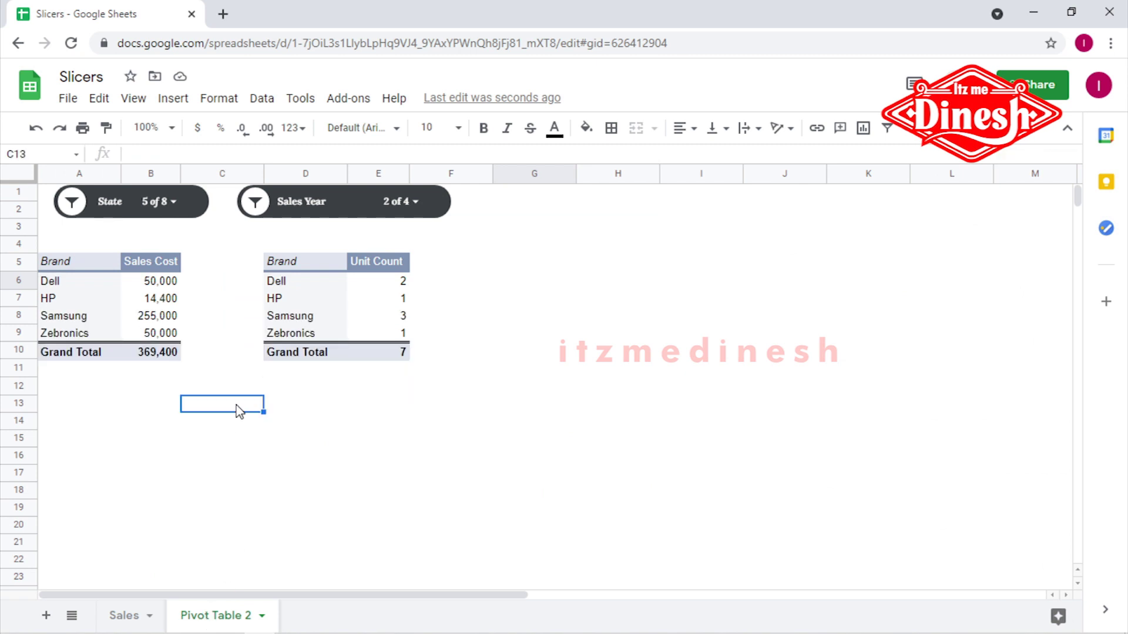
key("ctrl+v")
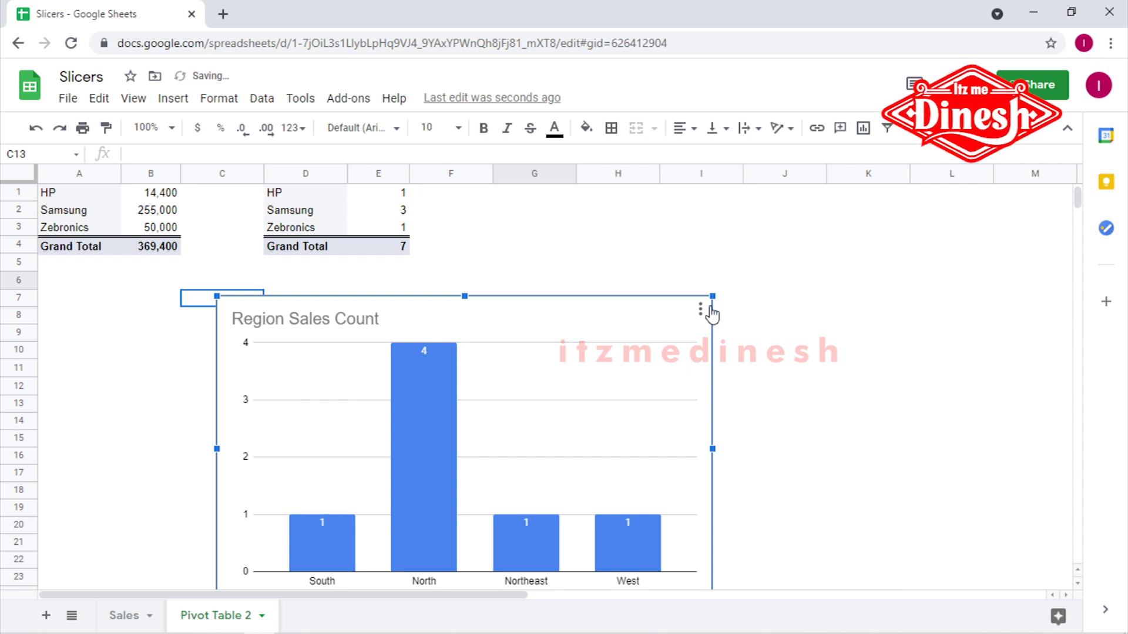
Shrink the pasted chart to about half its width and place it to the right of the Unit Count pivot table.
left_click_drag(711, 297, 456, 284)
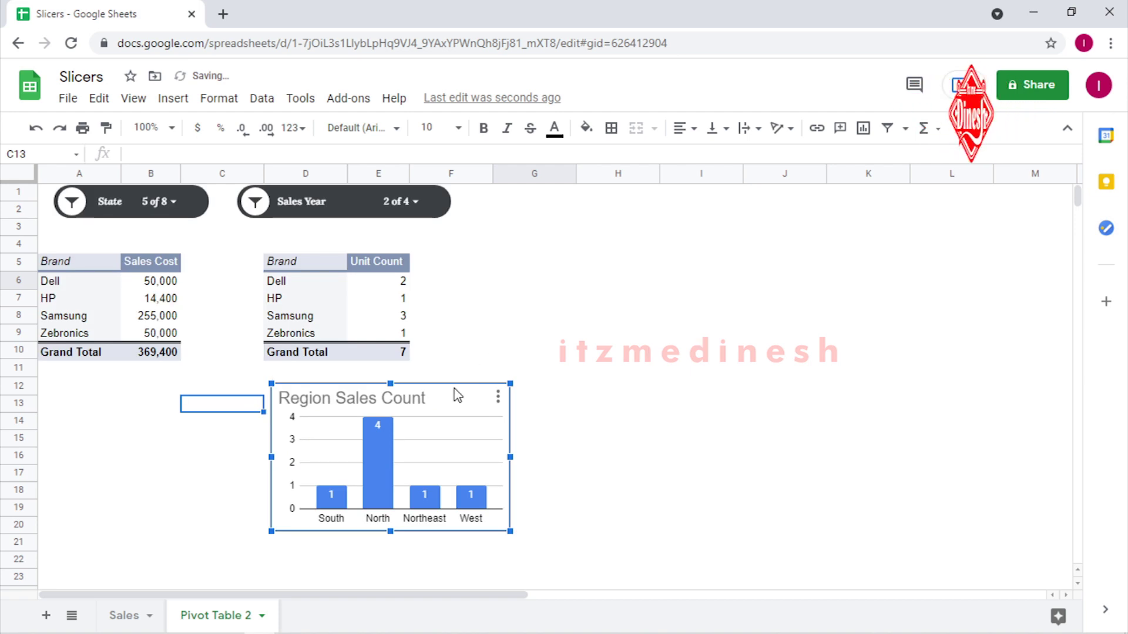
left_click_drag(453, 392, 666, 251)
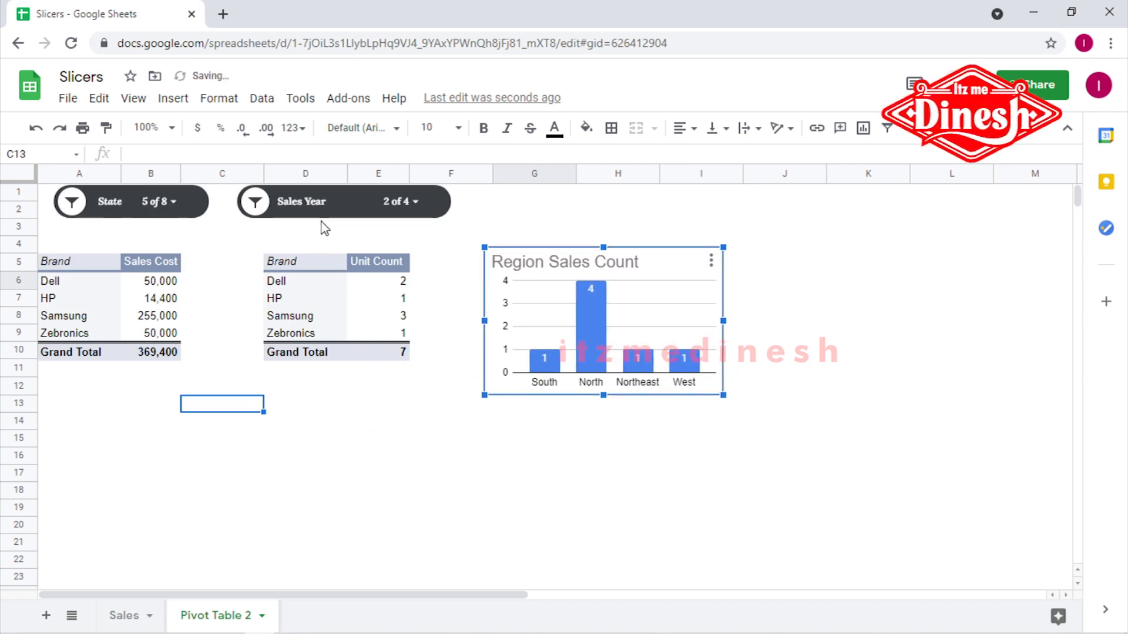
Add 2020 to the years selected in the Sales Year slicer.
left_click(353, 203)
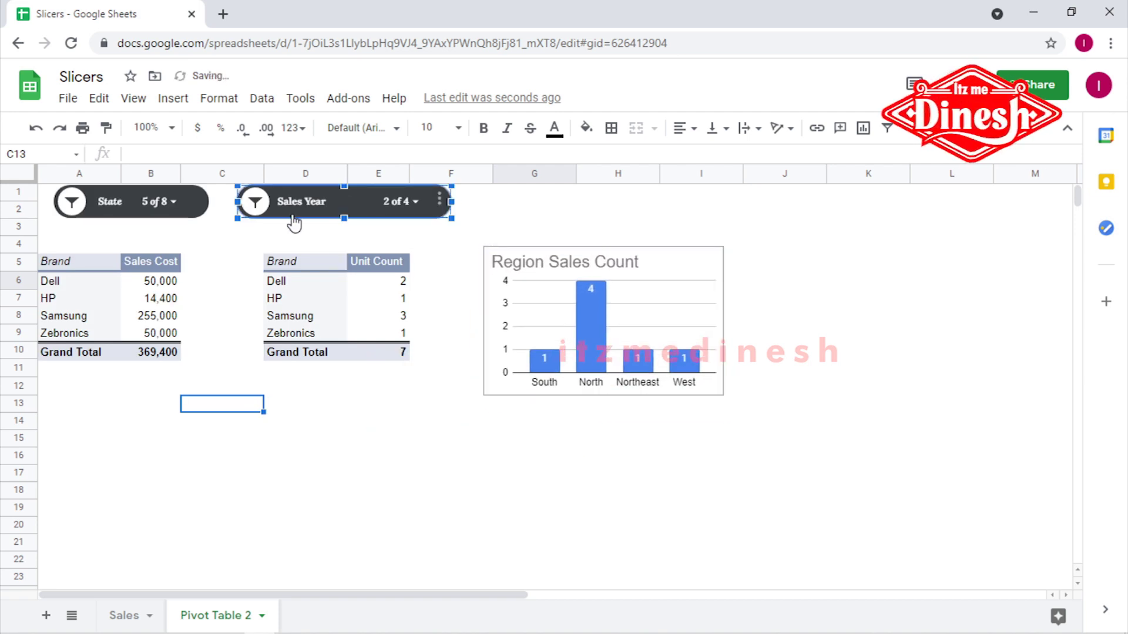
left_click(413, 203)
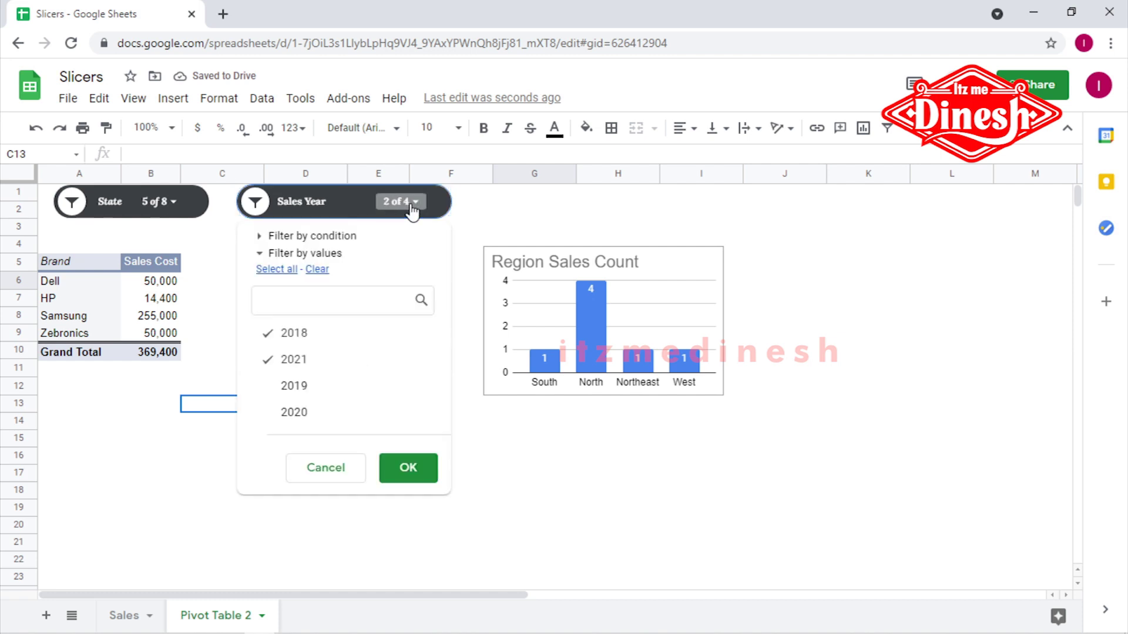
left_click(283, 411)
left_click(412, 473)
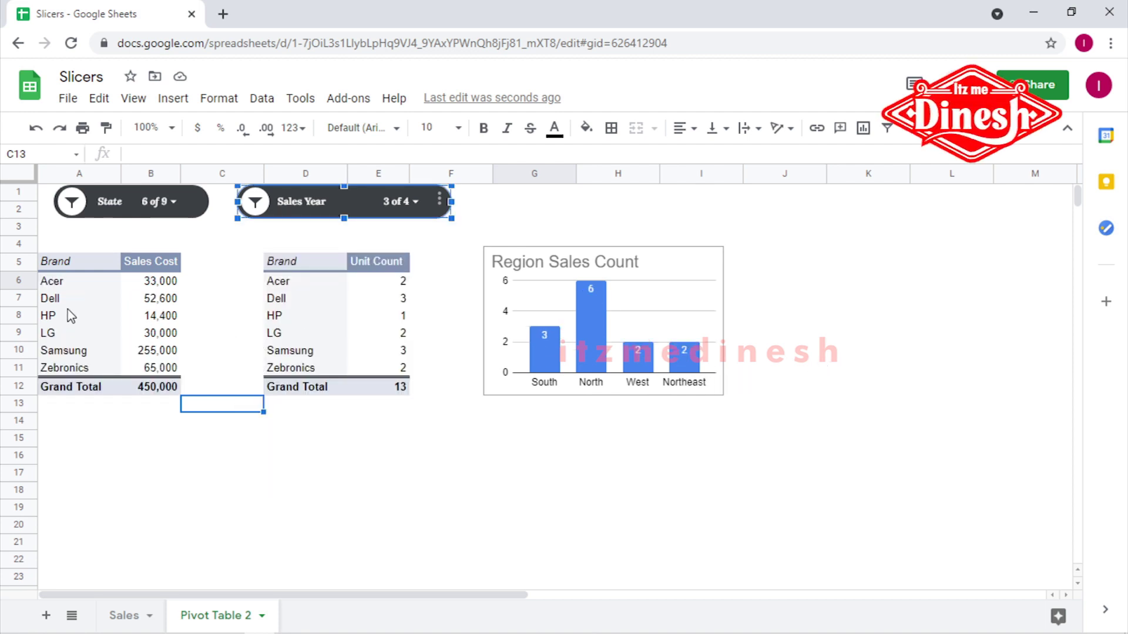
Clear the states selected in the State slicer and restrict it to Goa only.
left_click(173, 203)
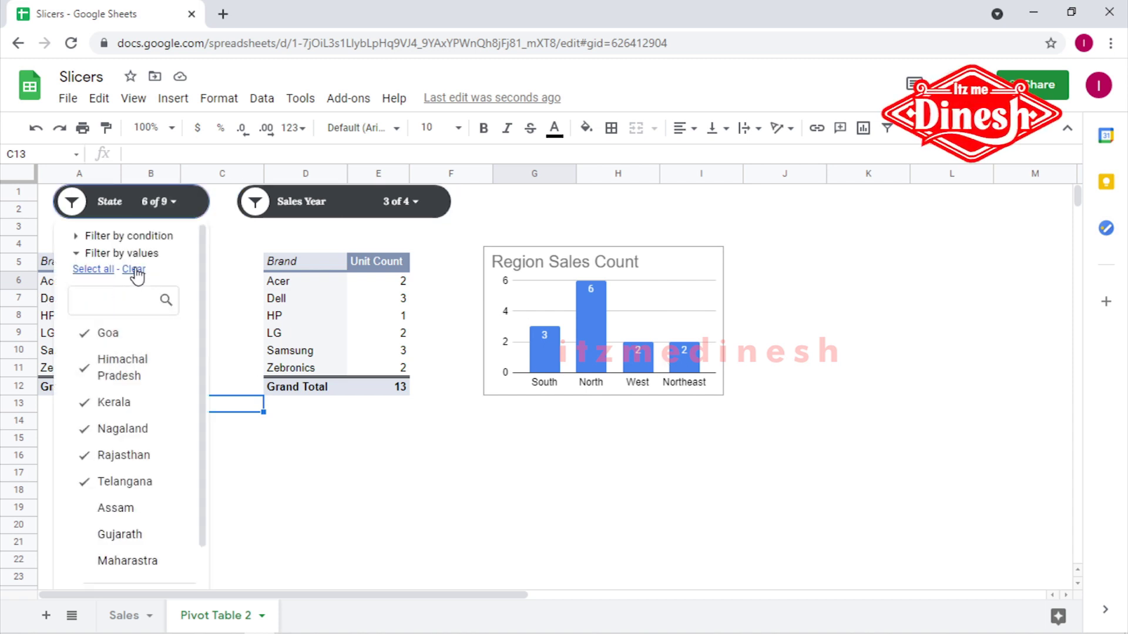
left_click(134, 270)
left_click(109, 332)
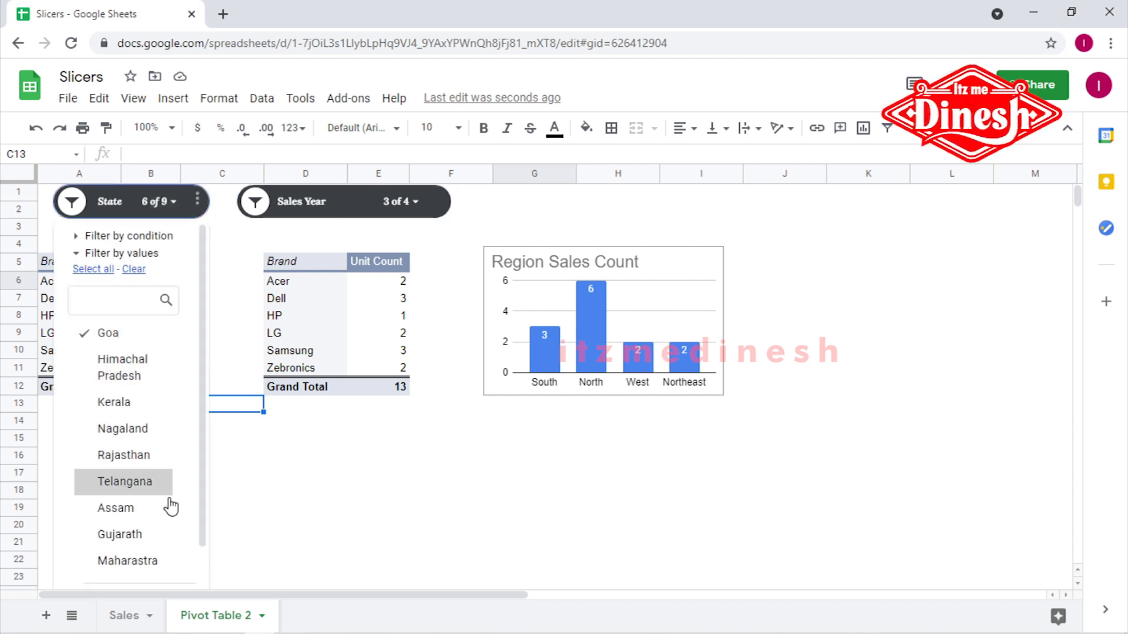
left_click_drag(207, 459, 203, 570)
left_click(179, 559)
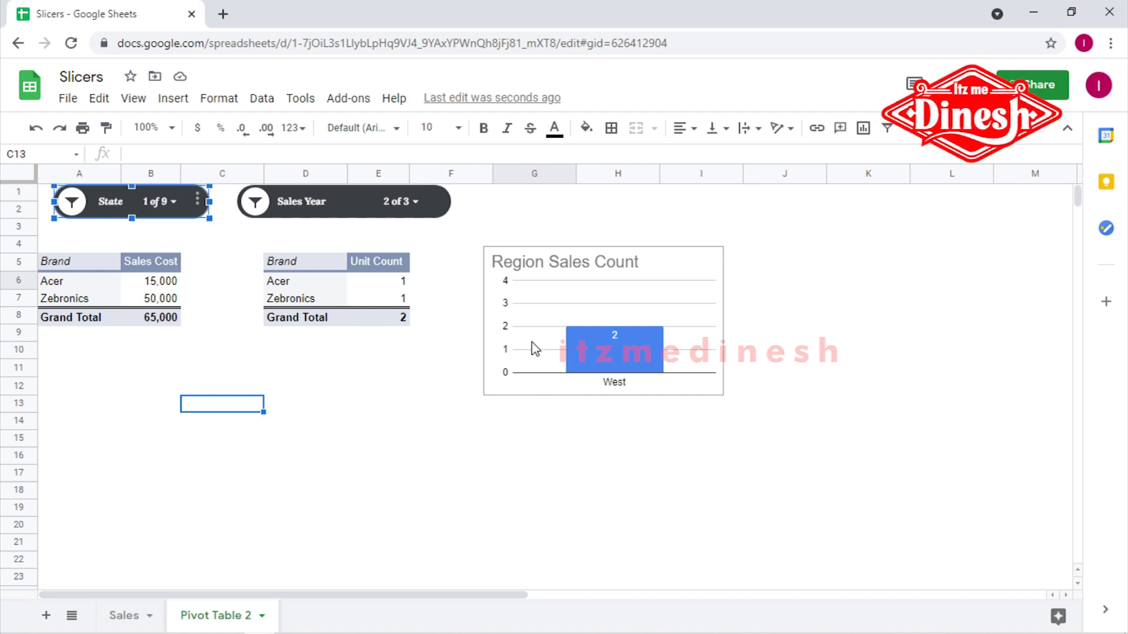
Move the Region Sales Count chart closer to the Unit Count pivot table.
left_click(646, 266)
left_click_drag(646, 266, 590, 273)
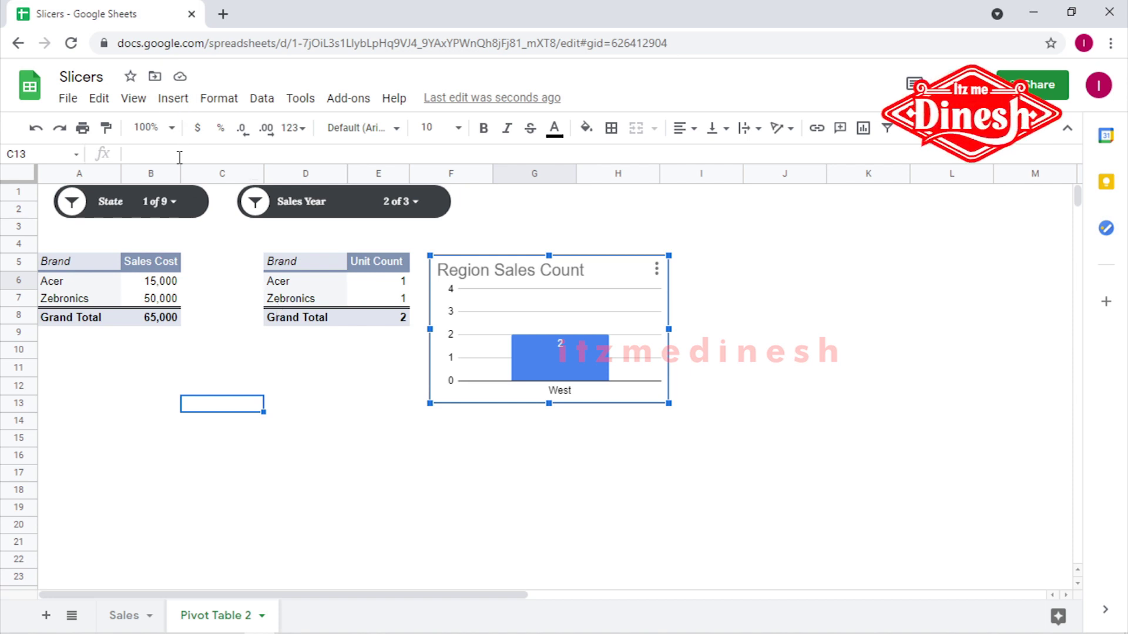
Review the Sales Year slicer's data and customization settings and the State slicer's list of values.
left_click(351, 210)
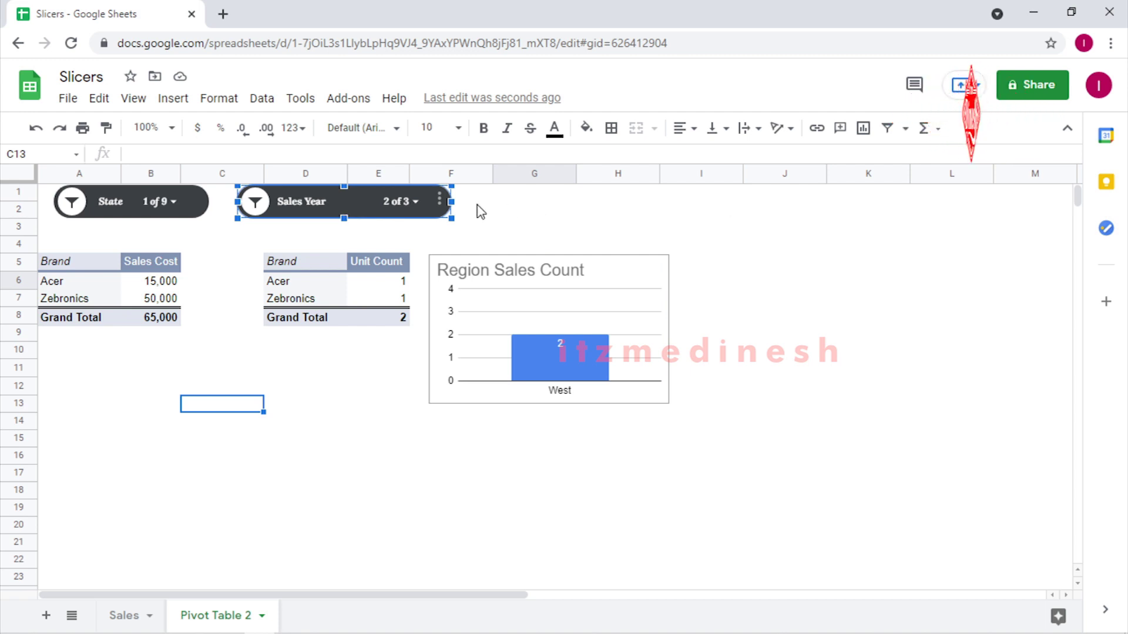
double_click(367, 210)
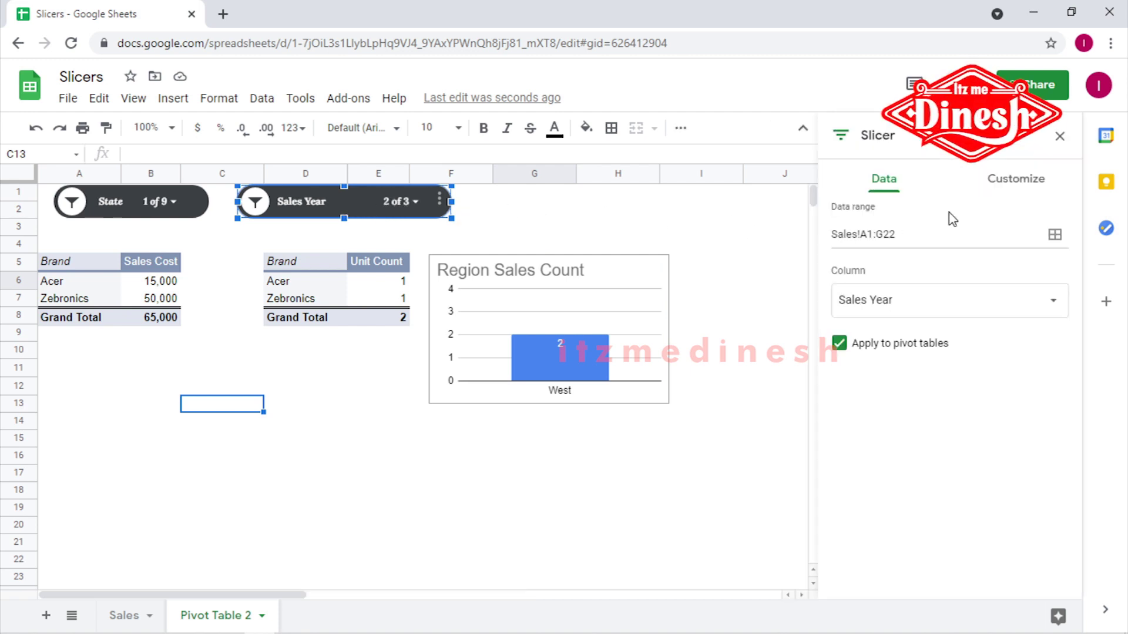
left_click(1010, 194)
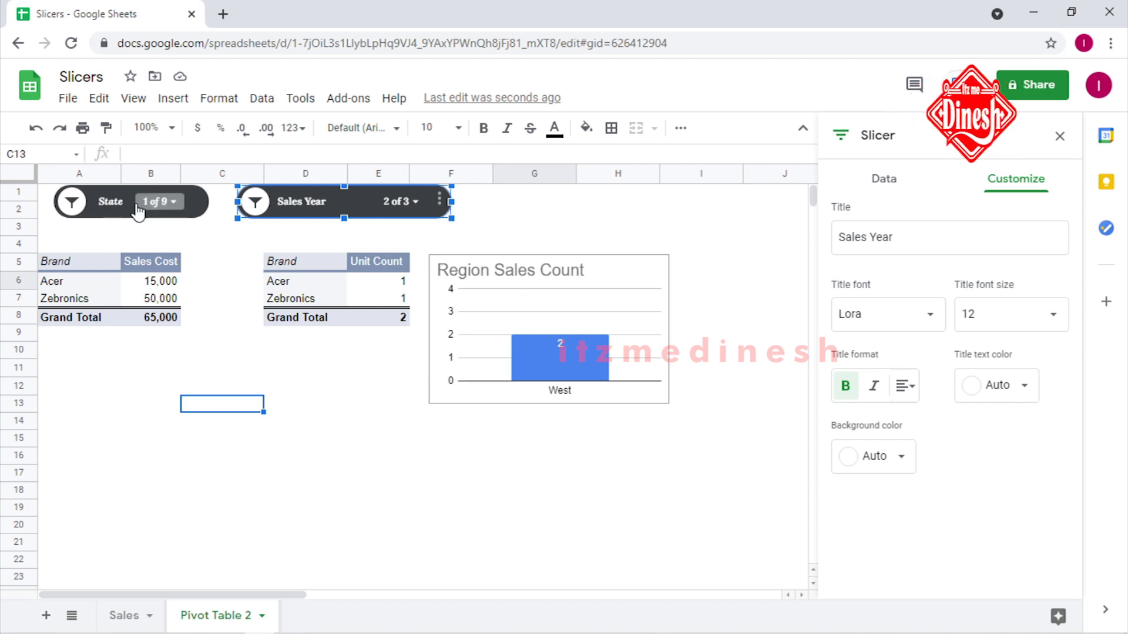
left_click(172, 203)
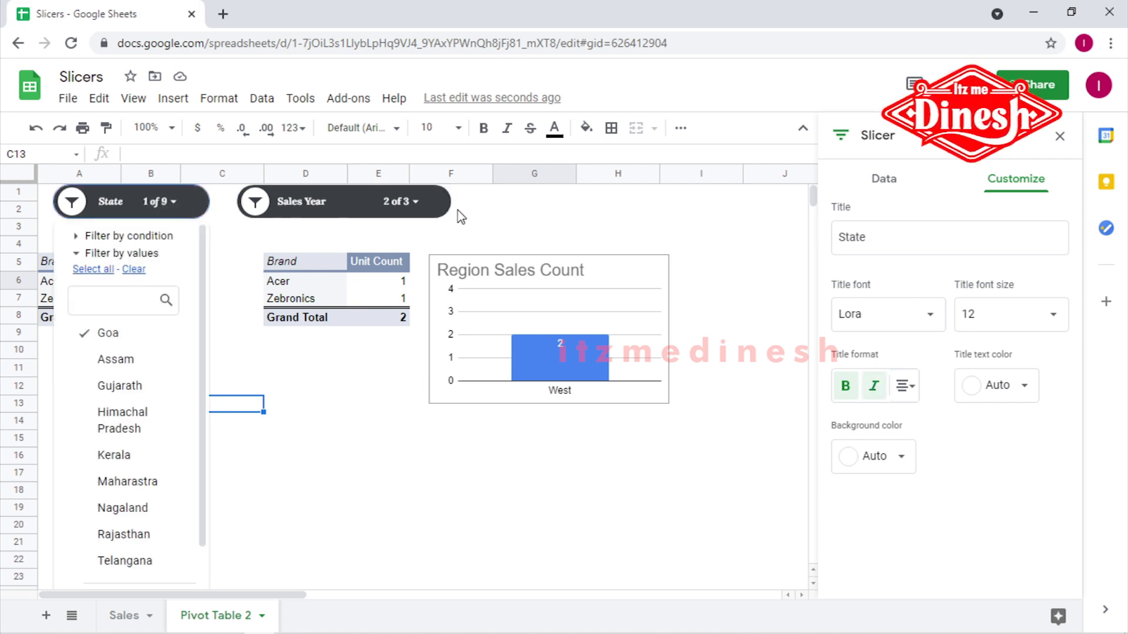
left_click(328, 235)
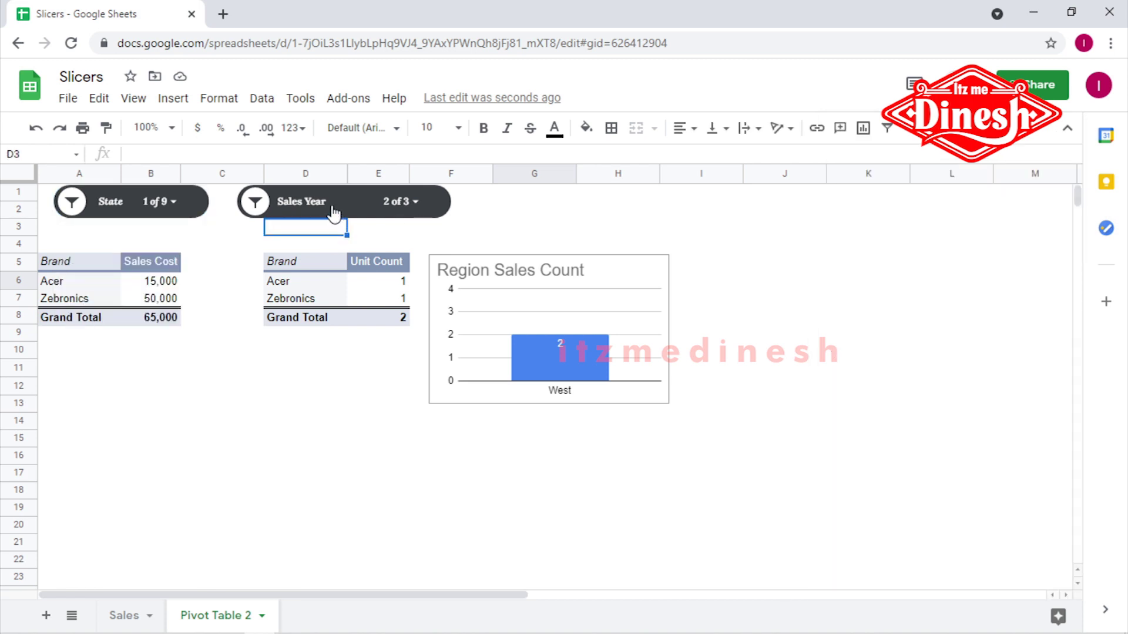